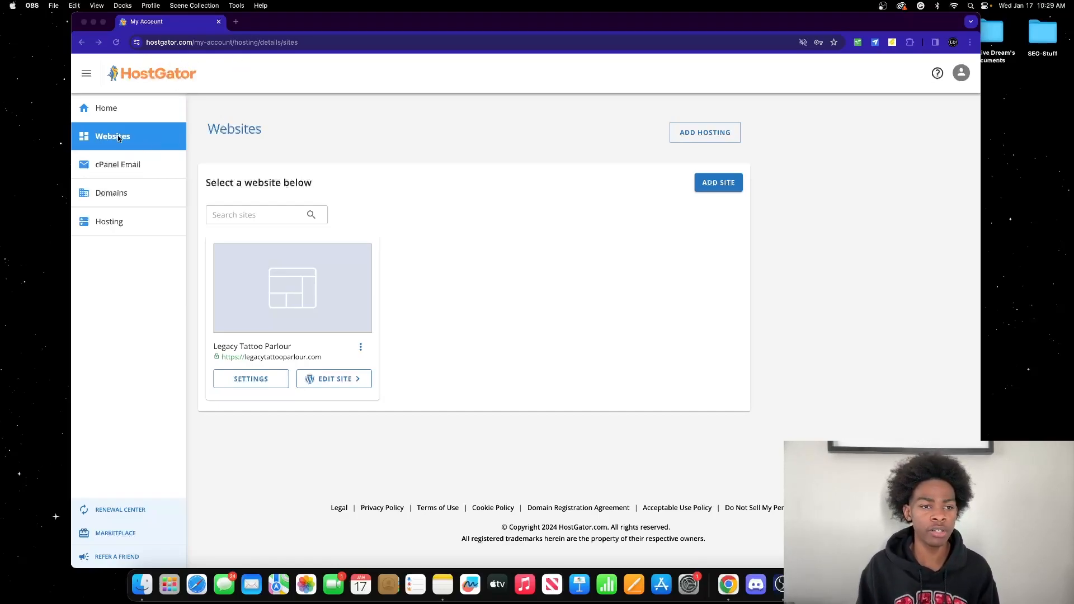
Step: Bring the Chrome window with HostGator's Websites page for Legacy Tattoo Parlour into focus
{"action": "left_click", "coordinate": [521, 308]}
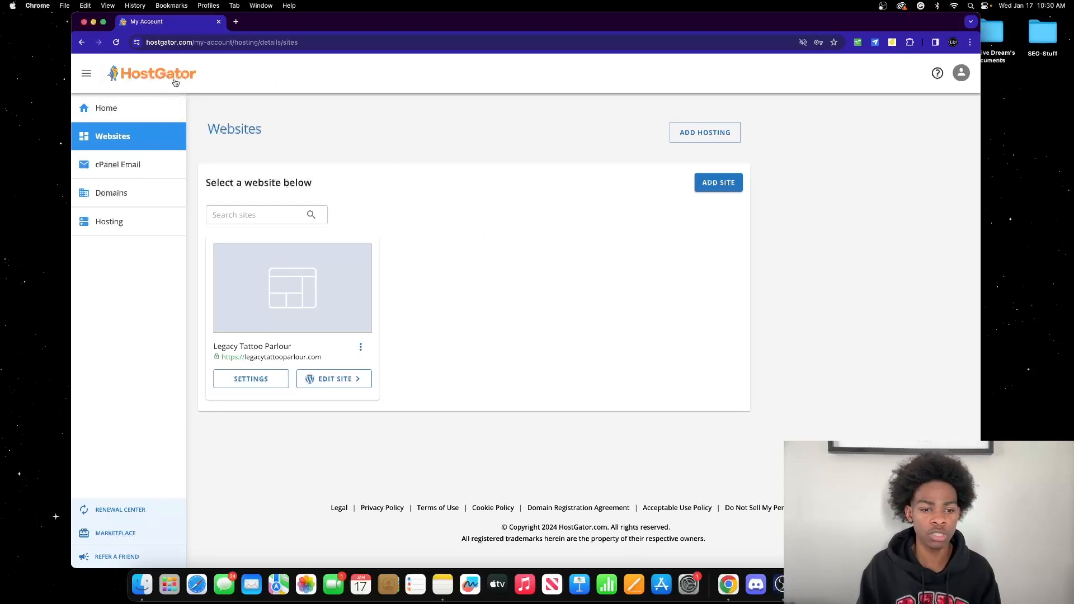
Step: Launch the site's WordPress admin and load legacytattooparlour.com in a new tab
{"action": "left_click", "coordinate": [345, 379]}
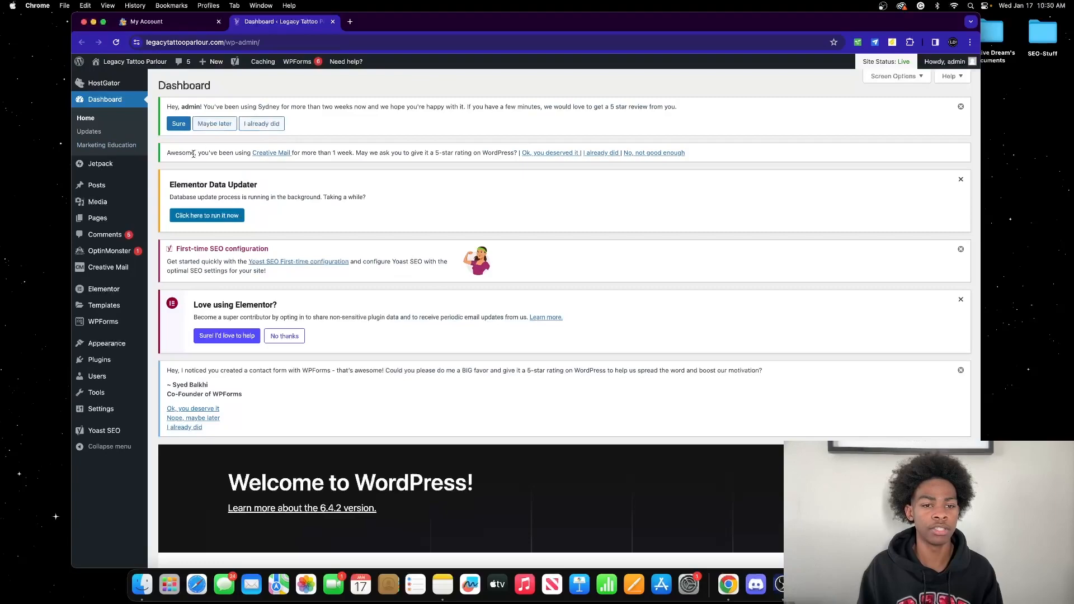
{"action": "left_click", "coordinate": [350, 23]}
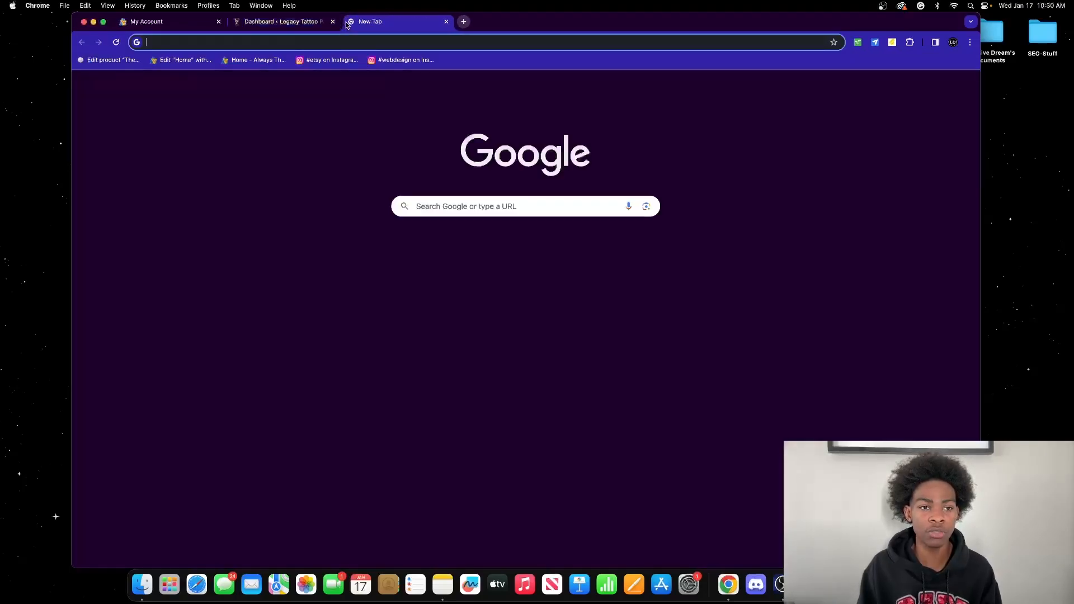
{"action": "type", "text": "lega"}
{"action": "key", "text": "Return"}
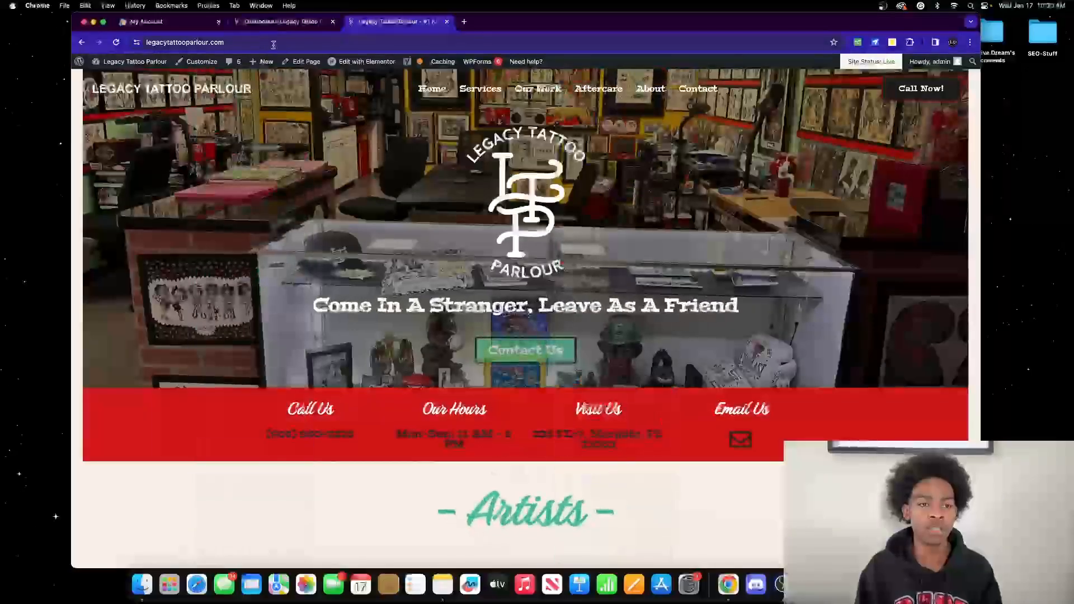
Step: Go to legacytattooparlour.com/wp-admin and close the duplicate admin tab
{"action": "left_click", "coordinate": [274, 43]}
{"action": "left_click", "coordinate": [275, 44]}
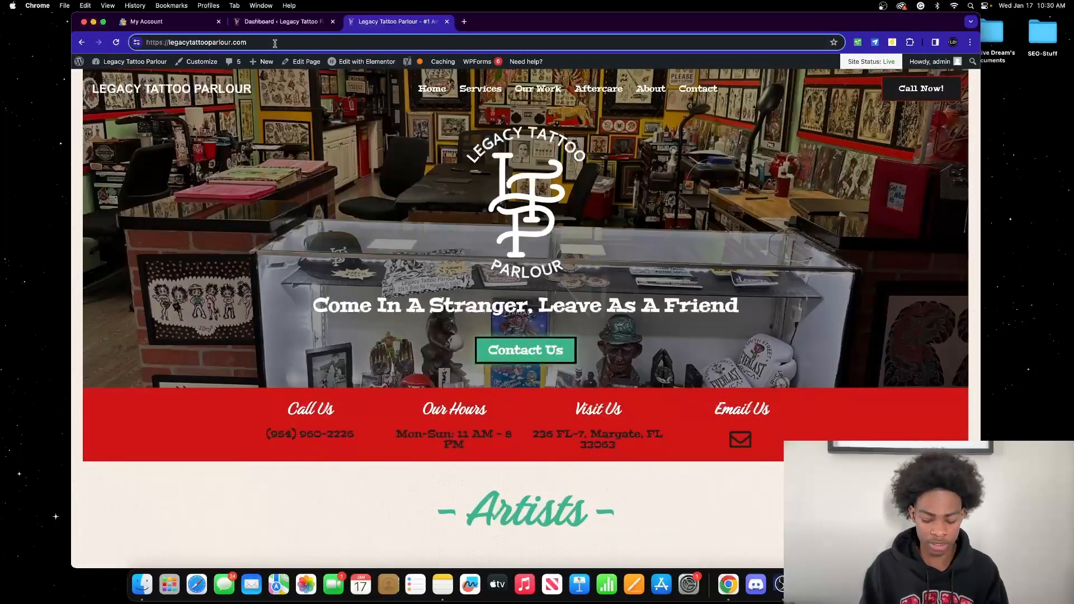
{"action": "type", "text": "/wp-admin/"}
{"action": "key", "text": "Return"}
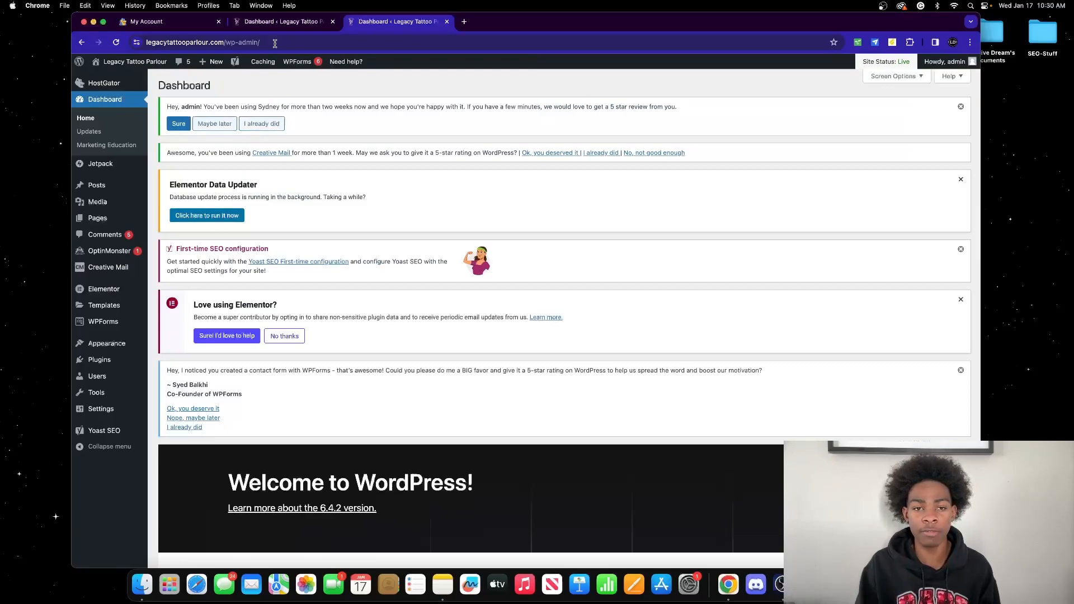
{"action": "left_click", "coordinate": [446, 22]}
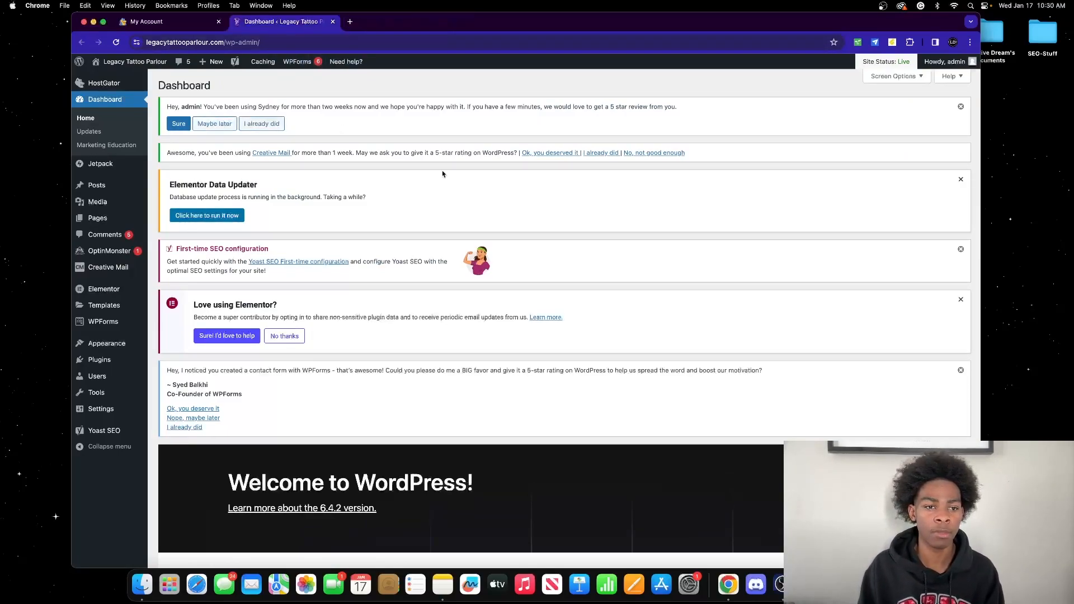
Step: Show All Pages and browse the 19 published Elementor pages, starting with About
{"action": "scroll", "coordinate": [443, 174], "scroll_direction": "down", "scroll_amount": 7}
{"action": "scroll", "coordinate": [443, 174], "scroll_direction": "up", "scroll_amount": 7}
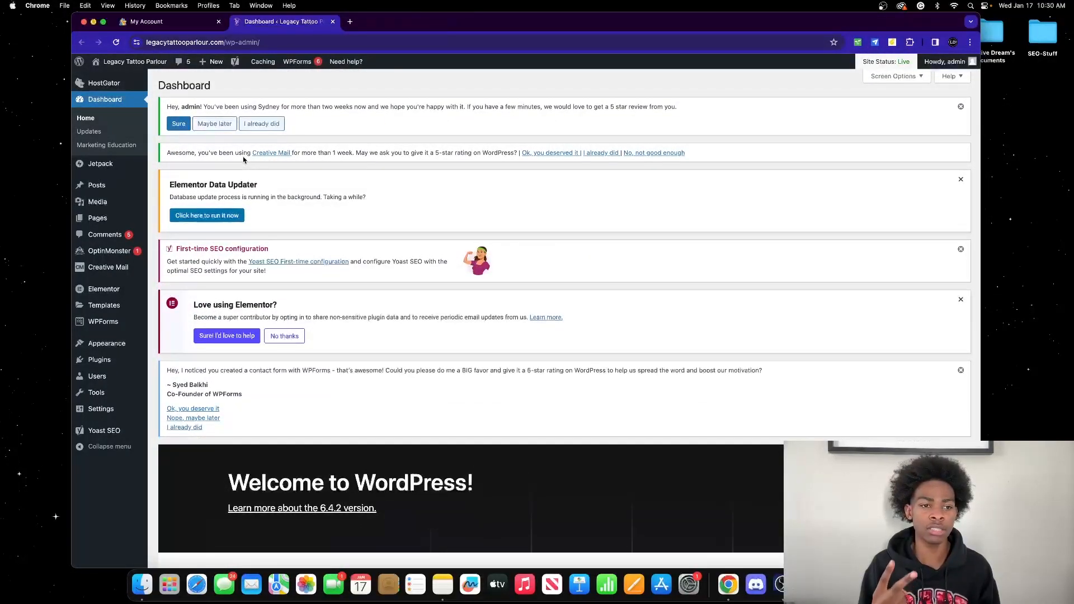
{"action": "left_click", "coordinate": [102, 222]}
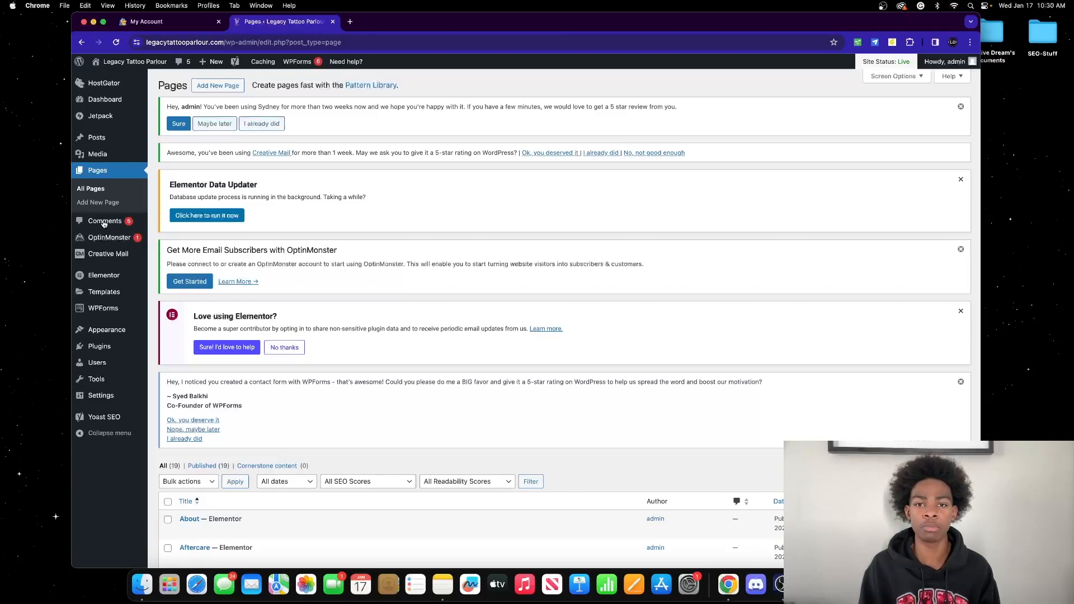
{"action": "scroll", "coordinate": [403, 303], "scroll_direction": "down", "scroll_amount": 5}
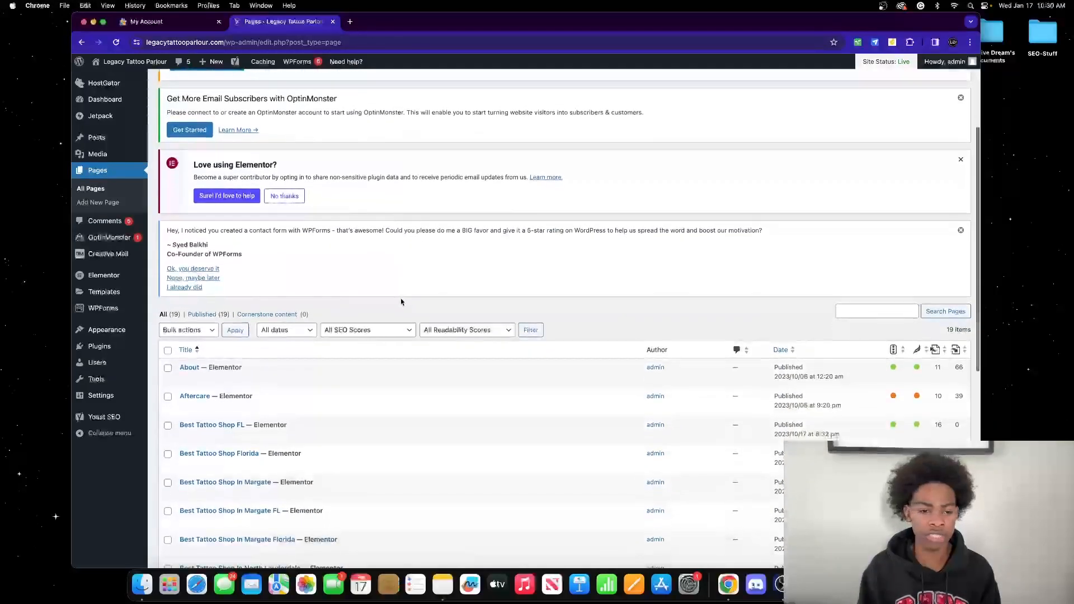
{"action": "scroll", "coordinate": [385, 341], "scroll_direction": "down", "scroll_amount": 8}
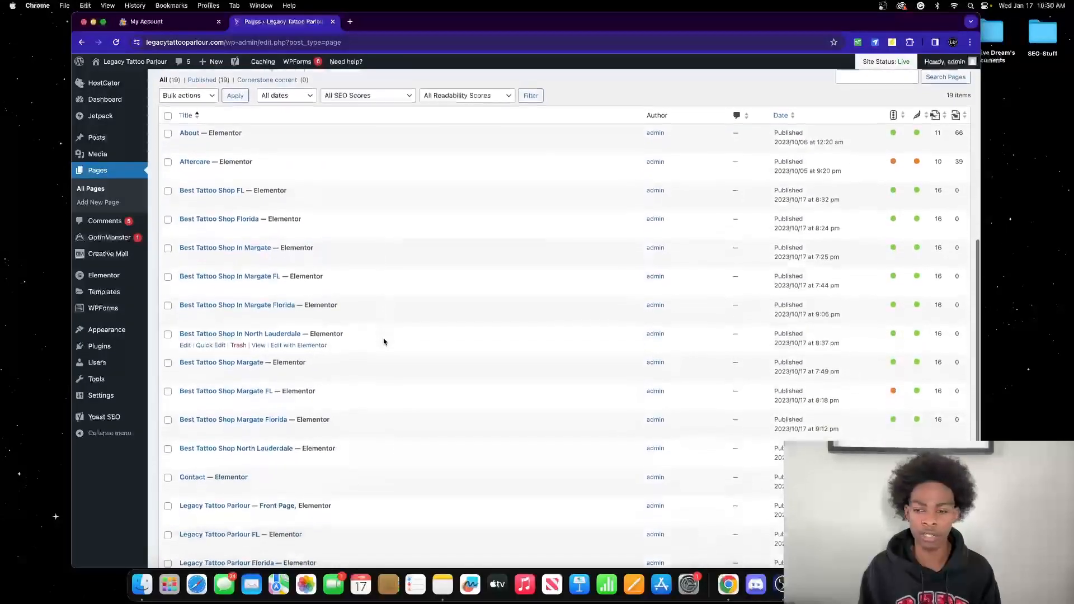
{"action": "scroll", "coordinate": [386, 342], "scroll_direction": "up", "scroll_amount": 6}
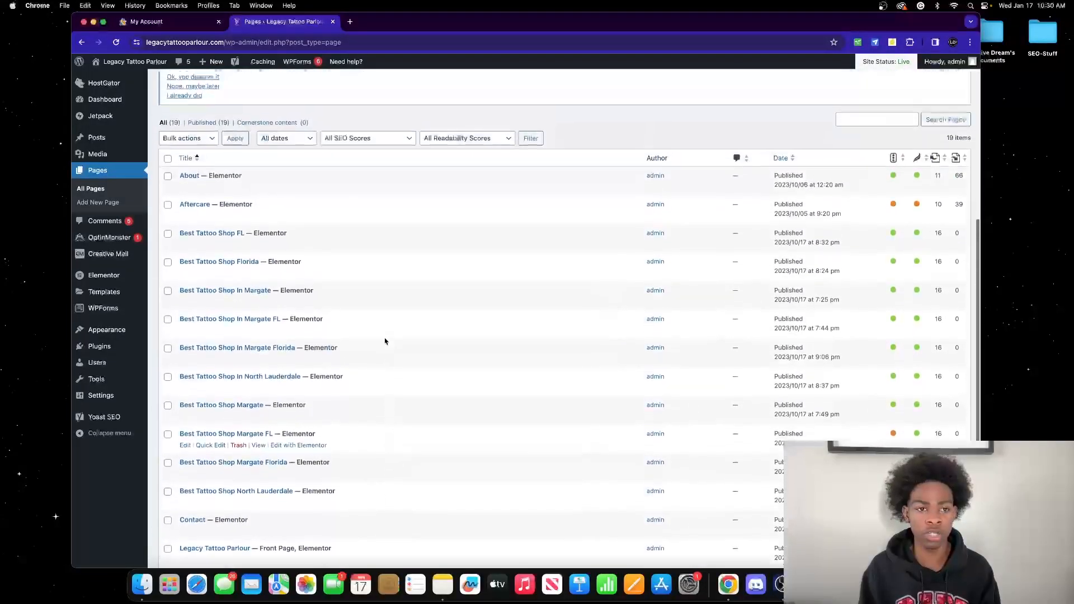
{"action": "scroll", "coordinate": [385, 341], "scroll_direction": "up", "scroll_amount": 6}
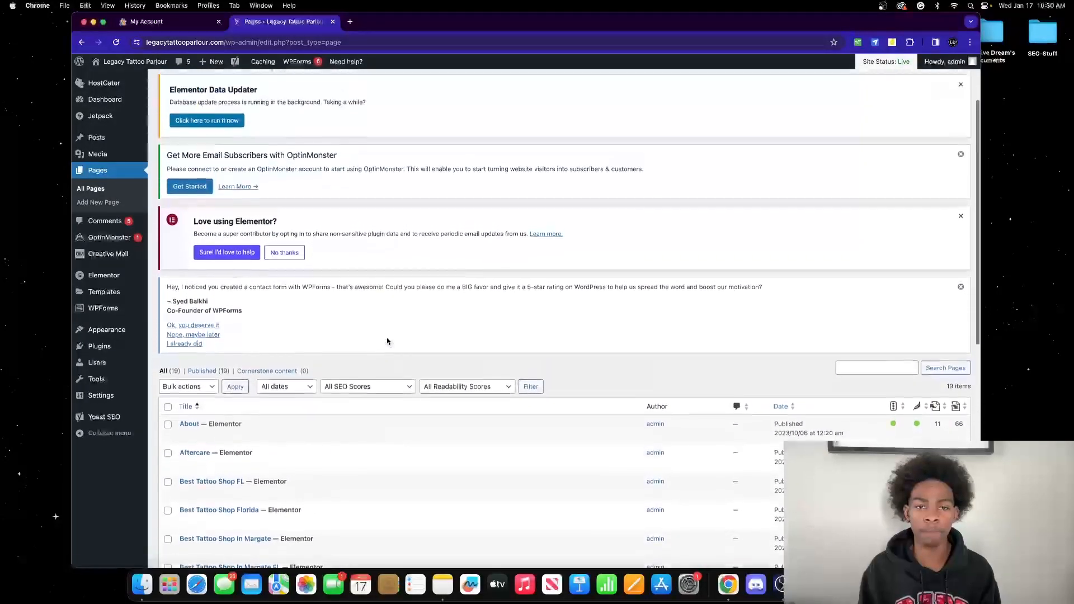
{"action": "scroll", "coordinate": [385, 340], "scroll_direction": "down", "scroll_amount": 10}
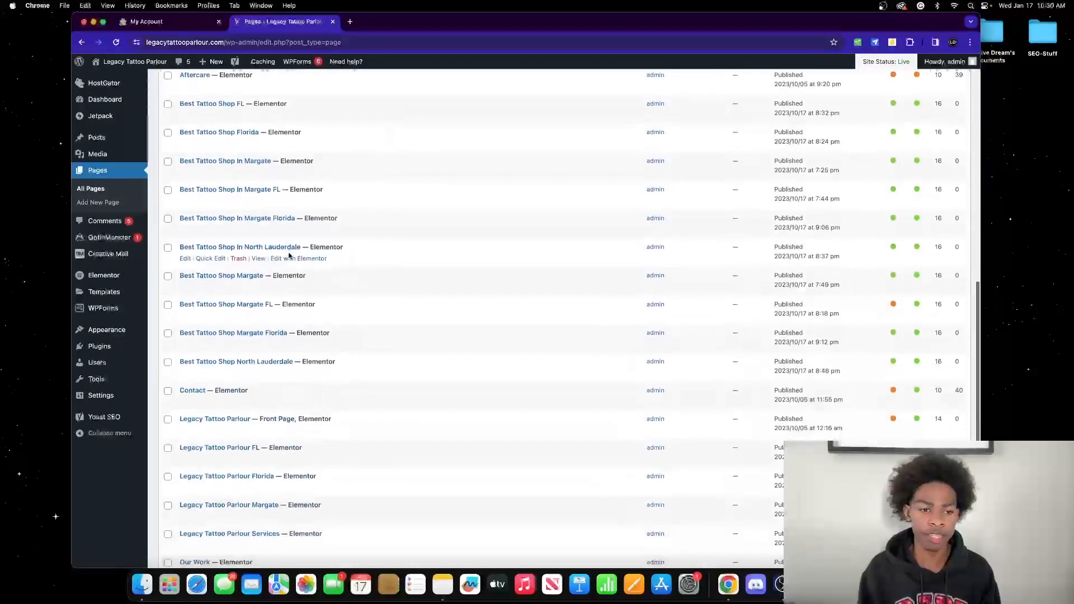
{"action": "scroll", "coordinate": [359, 246], "scroll_direction": "up", "scroll_amount": 3}
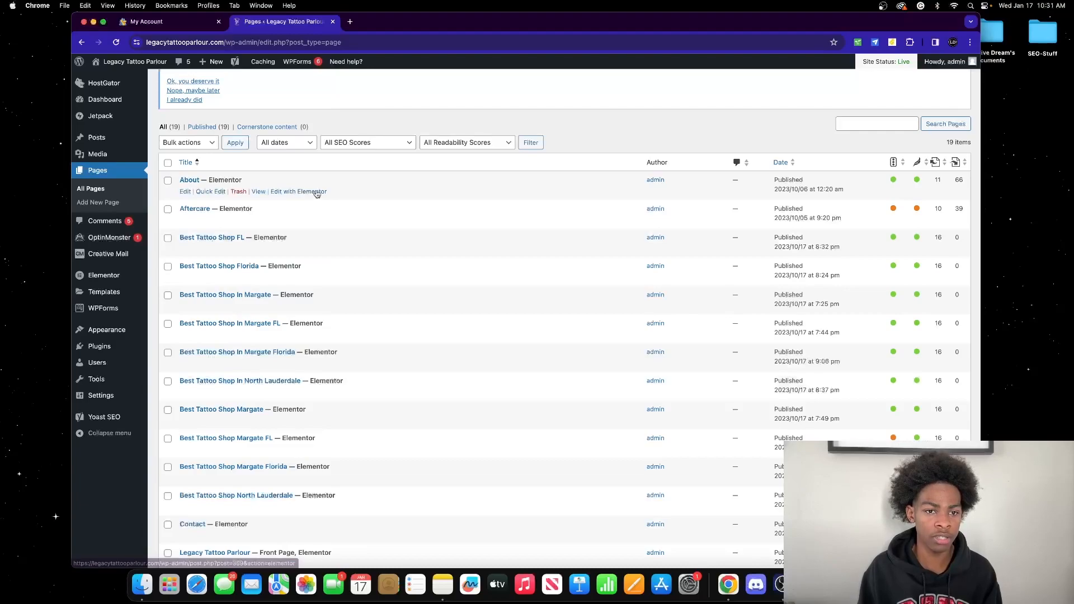
{"action": "scroll", "coordinate": [235, 168], "scroll_direction": "up", "scroll_amount": 4}
Step: Visit the live Services and Our Work pages, then edit Home with Elementor
{"action": "left_click", "coordinate": [155, 66]}
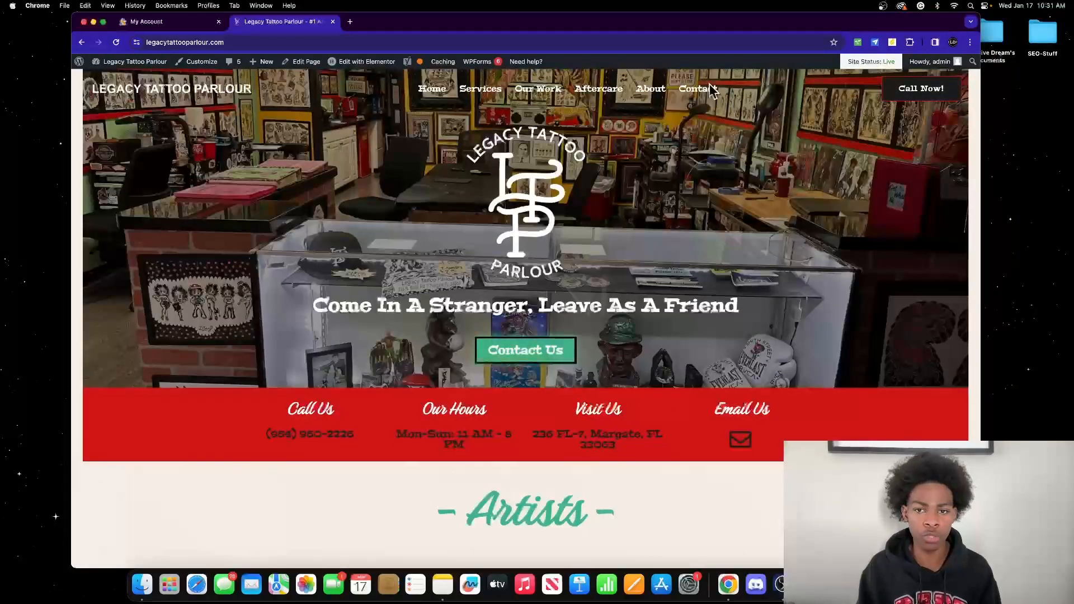
{"action": "left_click", "coordinate": [481, 90]}
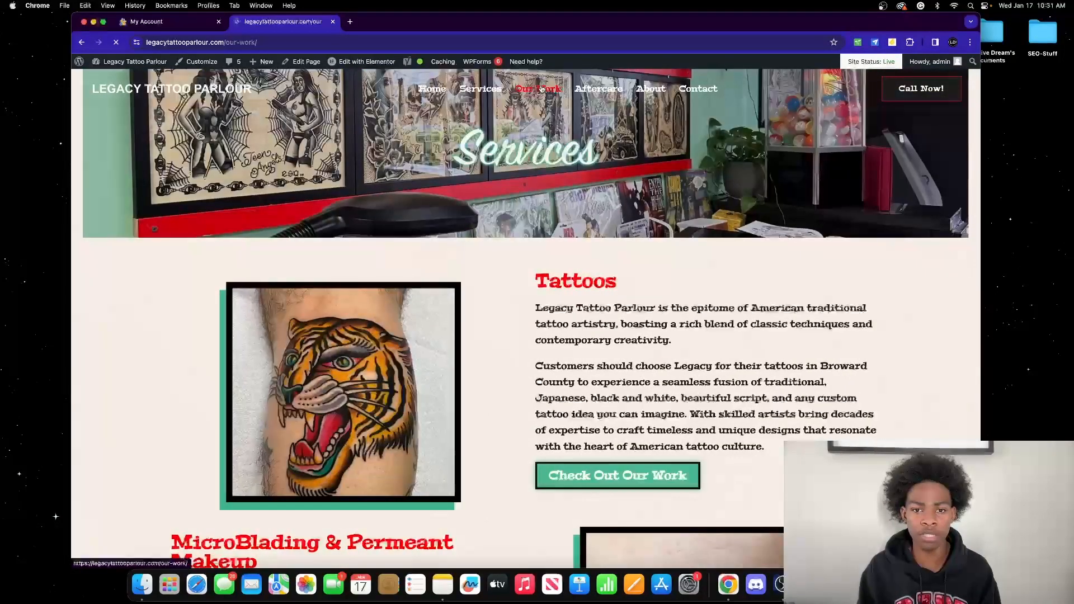
{"action": "left_click", "coordinate": [538, 88]}
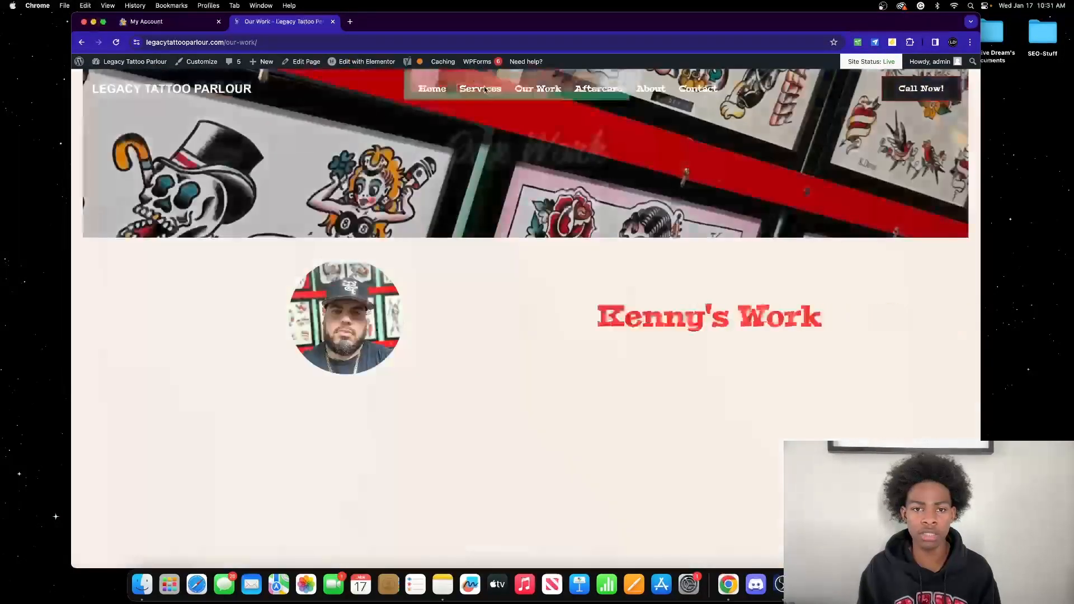
{"action": "left_click", "coordinate": [432, 89]}
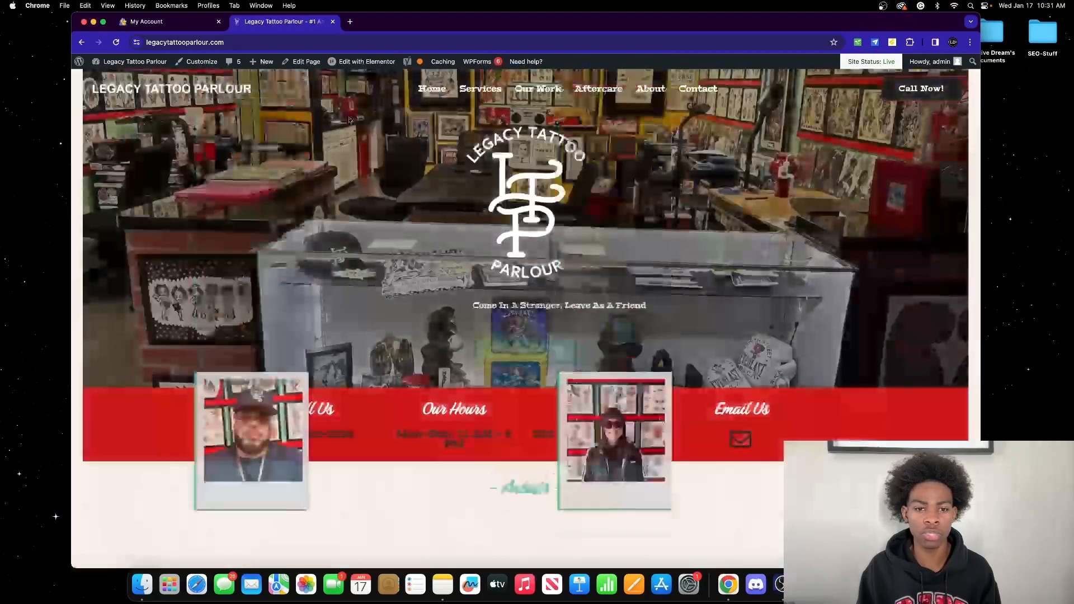
{"action": "left_click", "coordinate": [390, 65]}
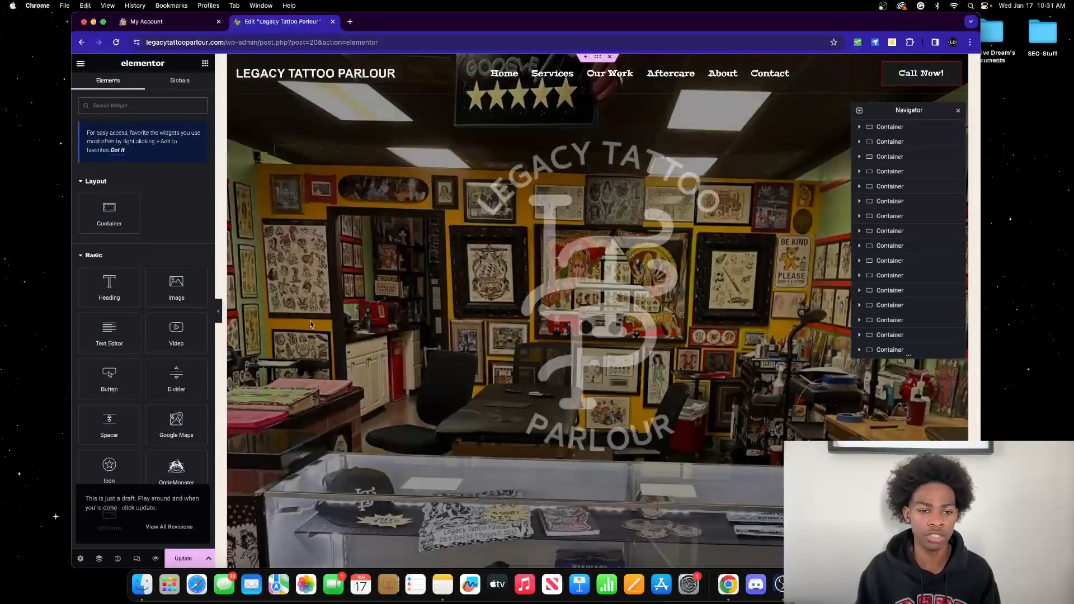
{"action": "left_click", "coordinate": [218, 311]}
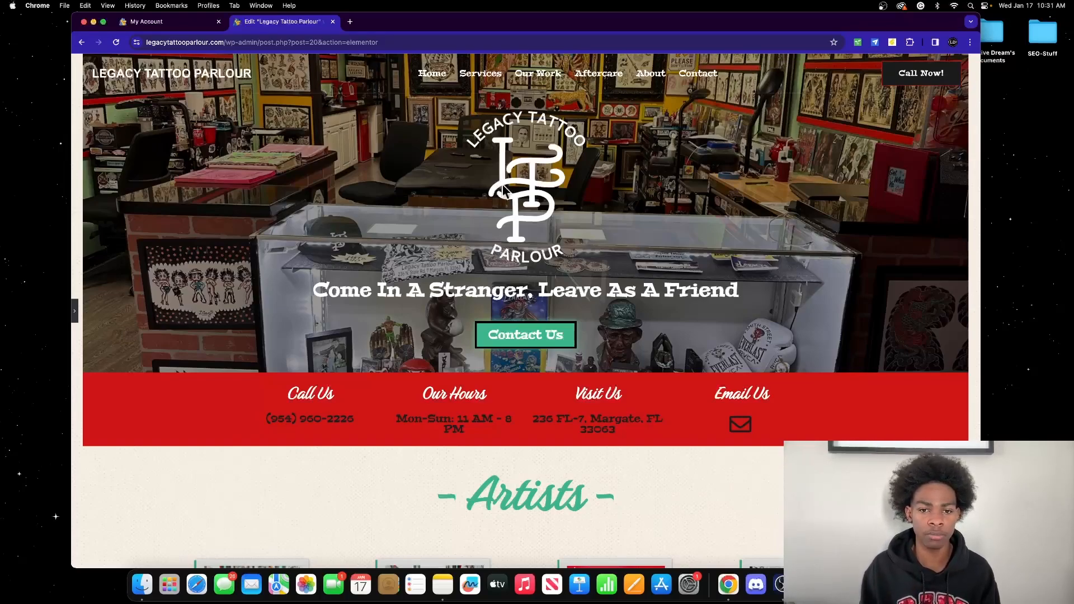
{"action": "scroll", "coordinate": [401, 196], "scroll_direction": "down", "scroll_amount": 5}
{"action": "scroll", "coordinate": [403, 200], "scroll_direction": "up", "scroll_amount": 5}
{"action": "scroll", "coordinate": [403, 204], "scroll_direction": "up", "scroll_amount": 1}
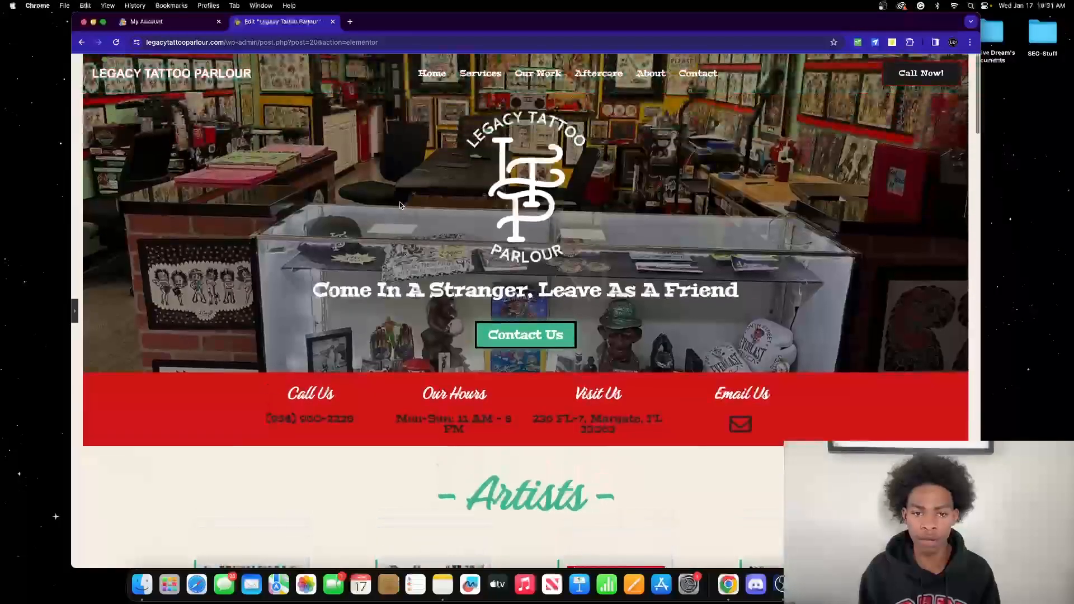
{"action": "left_click", "coordinate": [74, 312]}
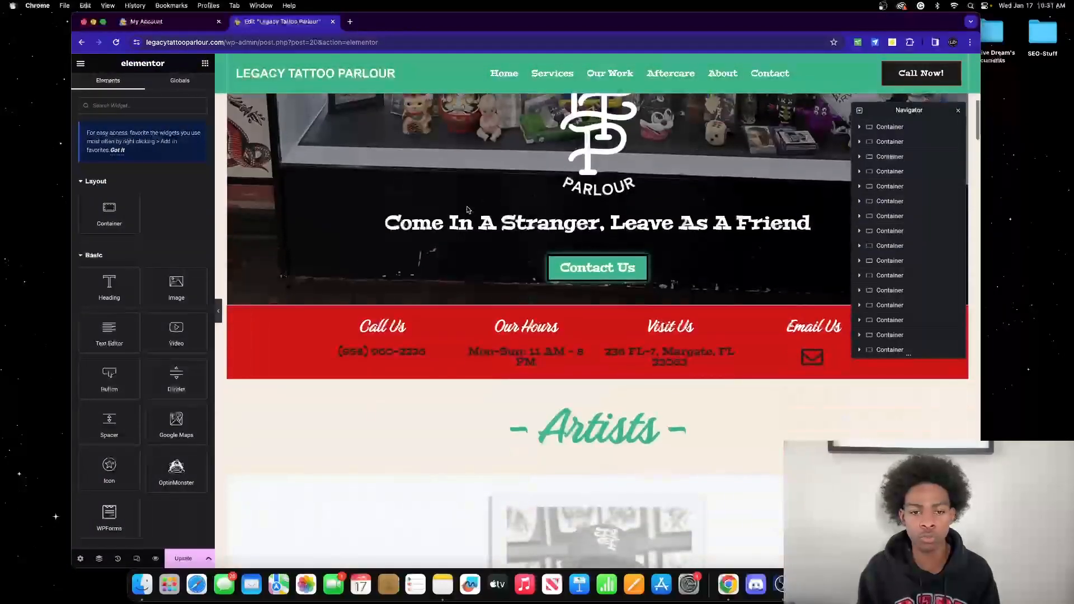
Step: Trial-edit the hero heading title to 'hey', then undo back to 'Come In A Stranger, Leave As A Friend'
{"action": "left_click", "coordinate": [799, 221]}
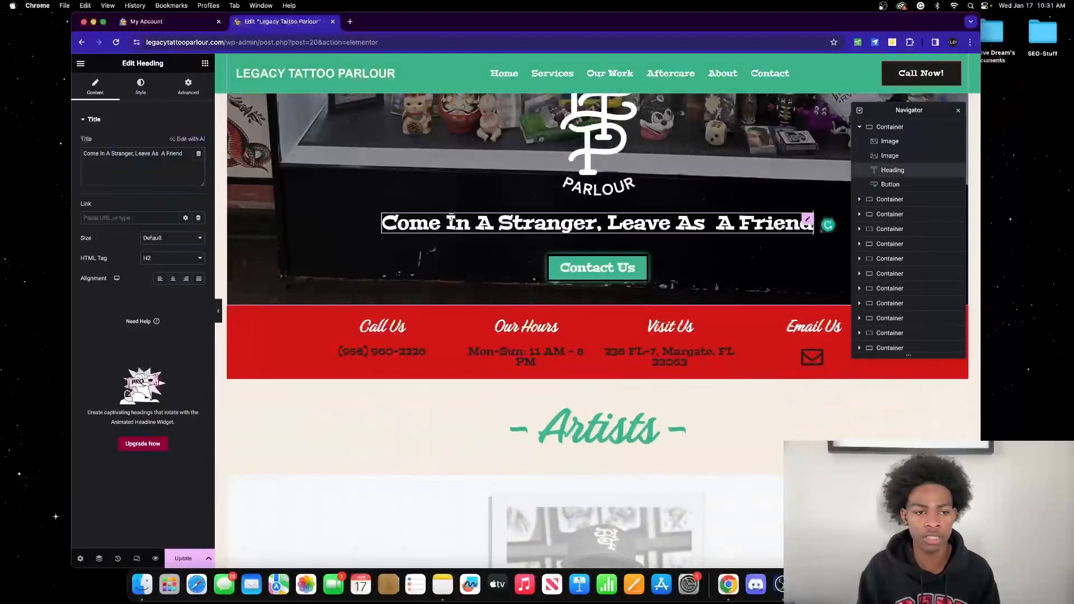
{"action": "left_click", "coordinate": [141, 154]}
{"action": "double_click", "coordinate": [143, 155]}
{"action": "key", "text": "BackSpace"}
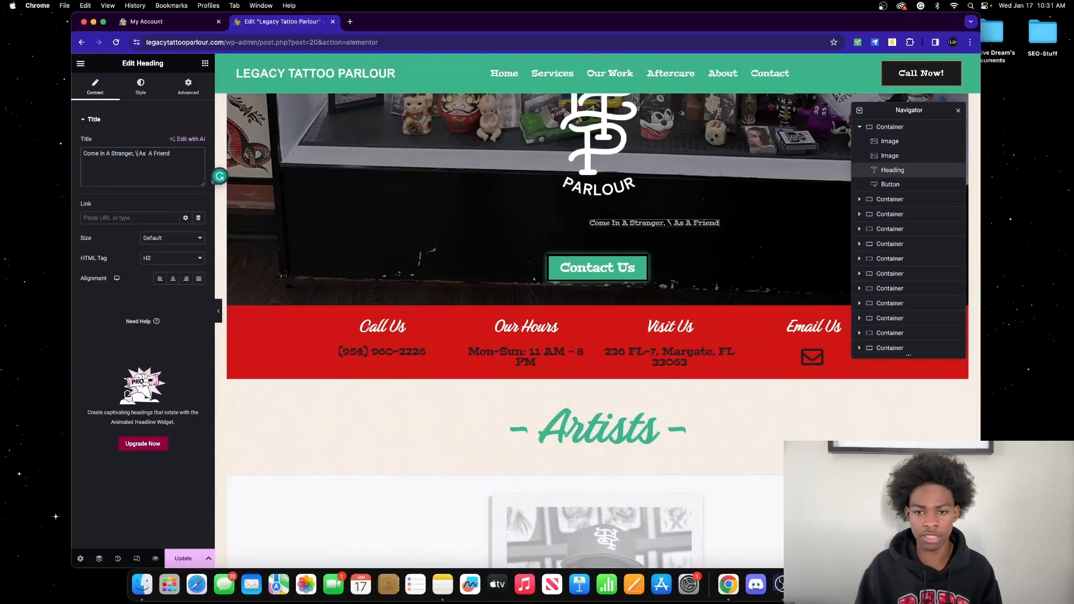
{"action": "key", "text": "super+a"}
{"action": "key", "text": "BackSpace"}
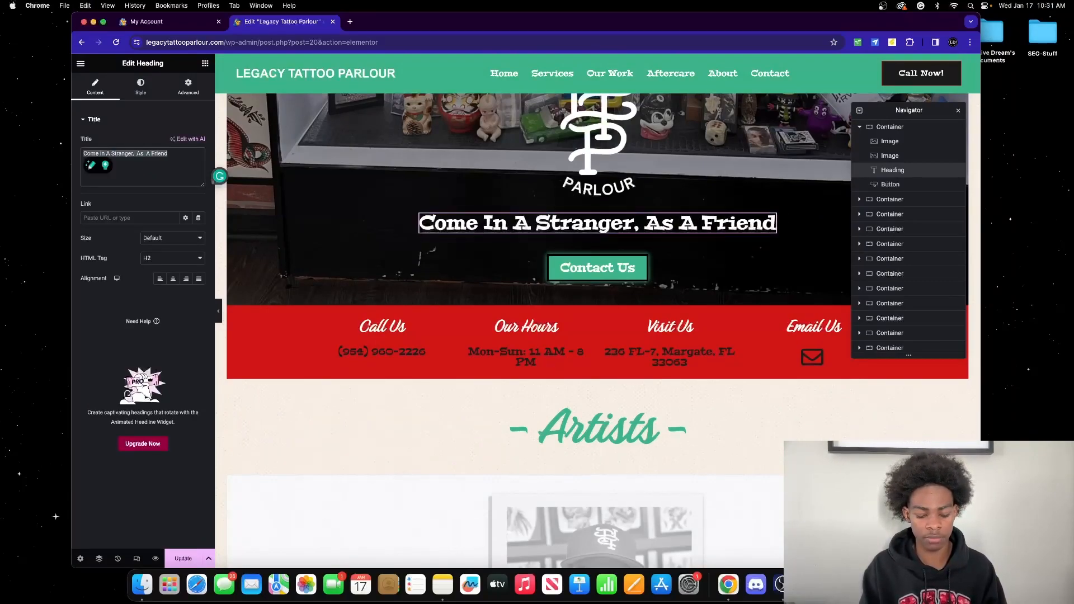
{"action": "type", "text": "hey"}
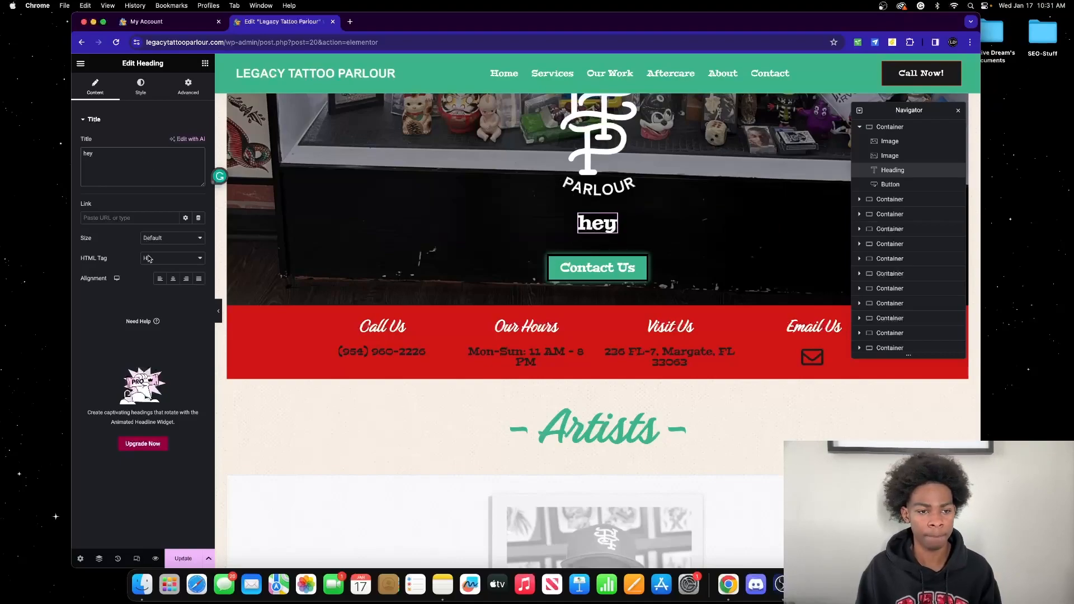
{"action": "key", "text": "super+a"}
{"action": "type", "text": "Come In A Stranger, \\ As  A Friend"}
{"action": "key", "text": "super+z"}
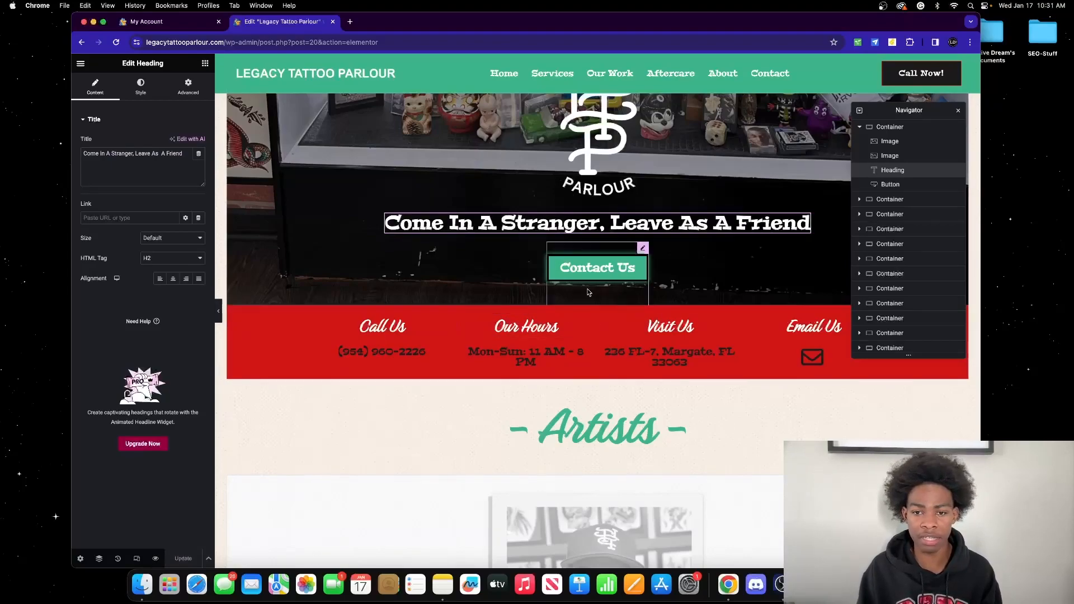
Step: Link the hero heading to the site's Services page
{"action": "left_click", "coordinate": [128, 217]}
{"action": "type", "text": "le"}
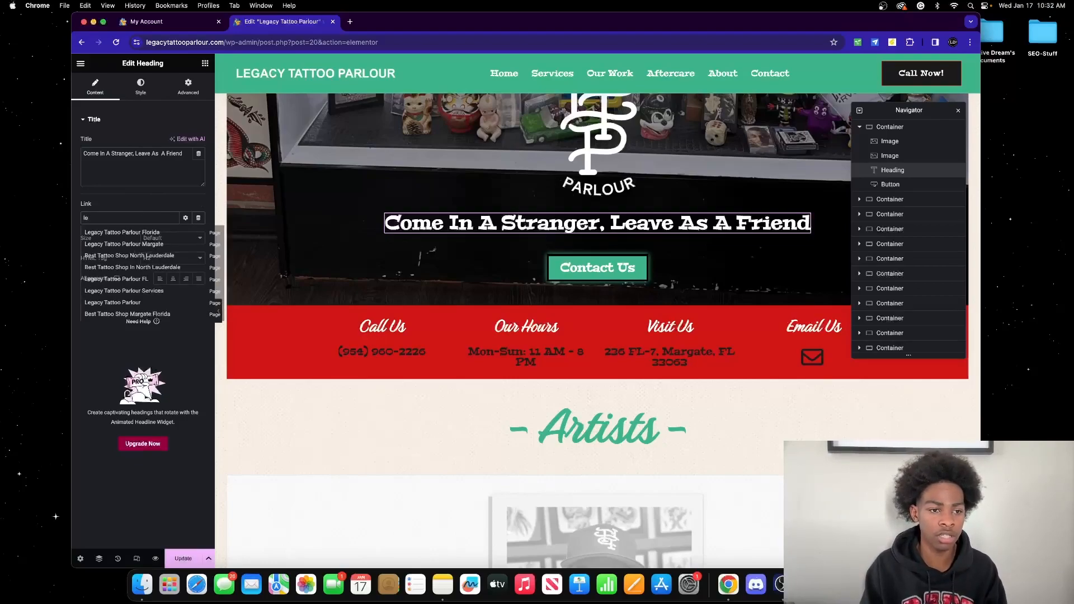
{"action": "type", "text": "hom"}
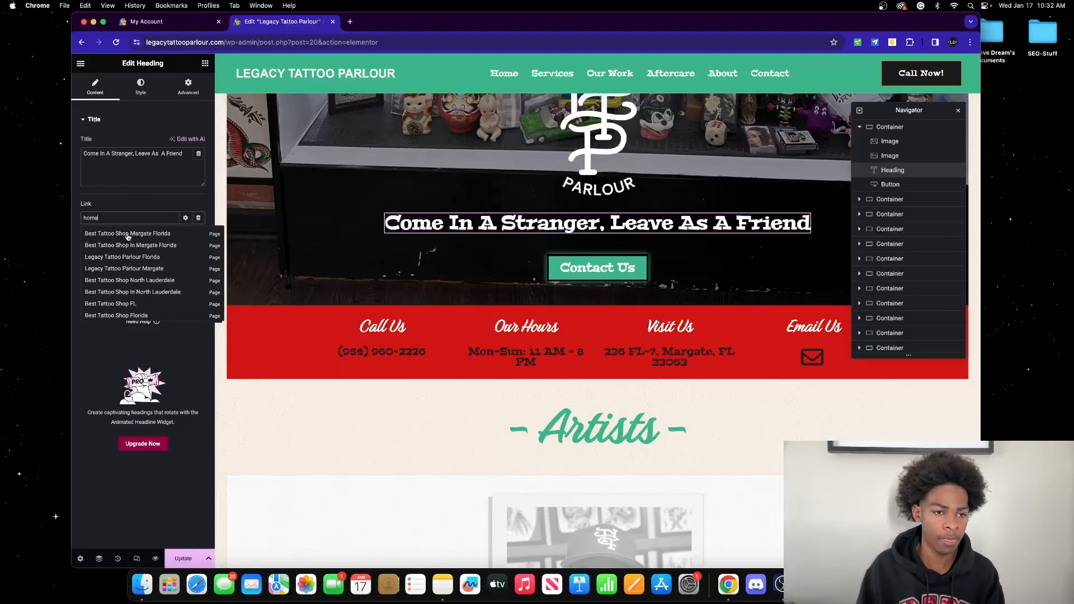
{"action": "scroll", "coordinate": [135, 277], "scroll_direction": "down", "scroll_amount": 5}
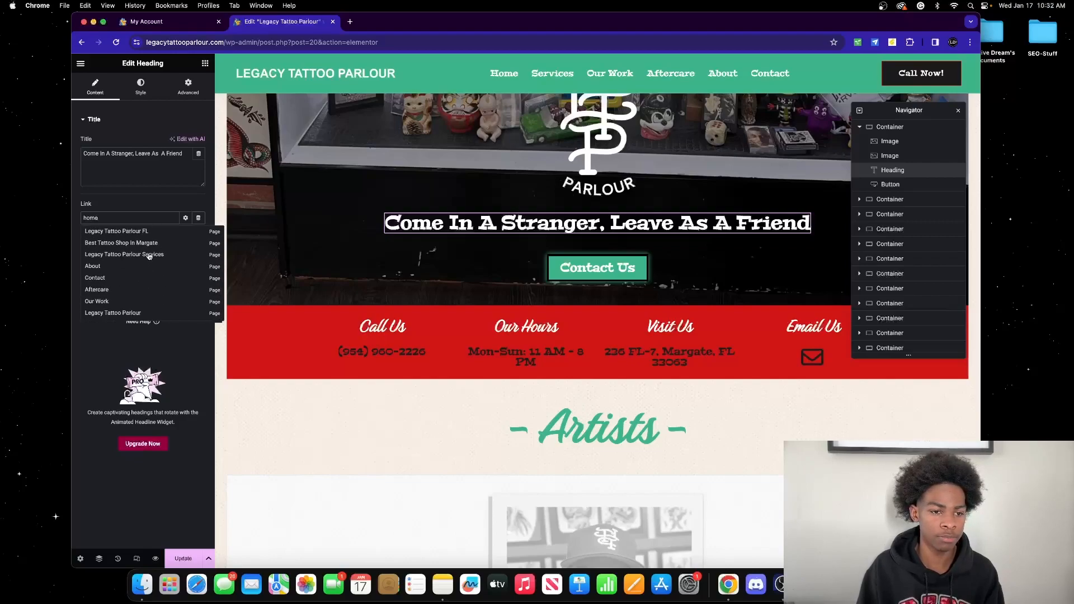
{"action": "left_click", "coordinate": [126, 256]}
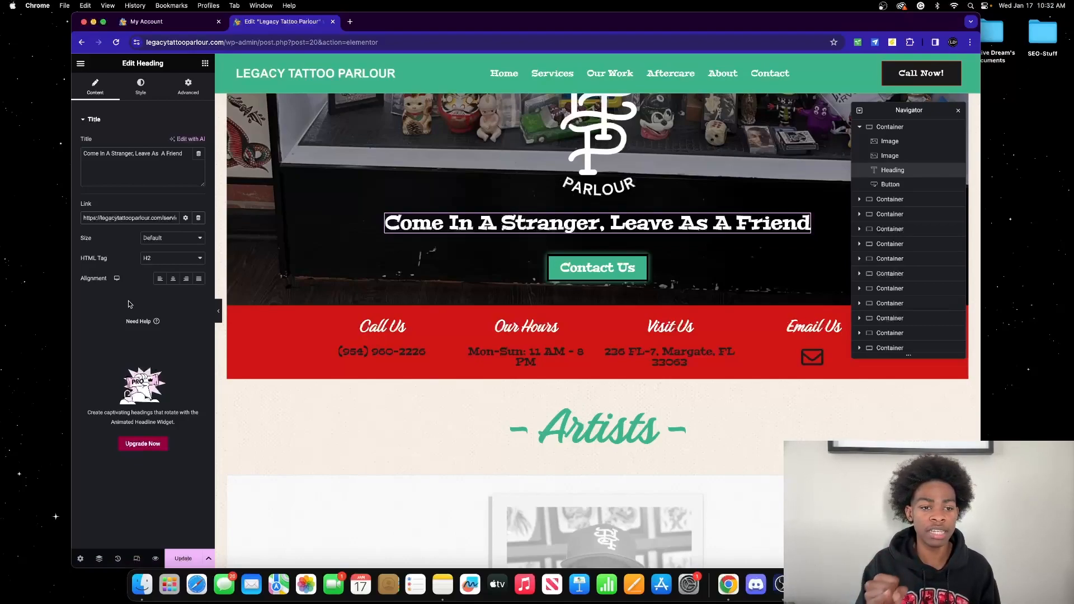
Step: Preview the homepage, confirm the tagline leads to Services, and return to the editor
{"action": "left_click", "coordinate": [157, 559]}
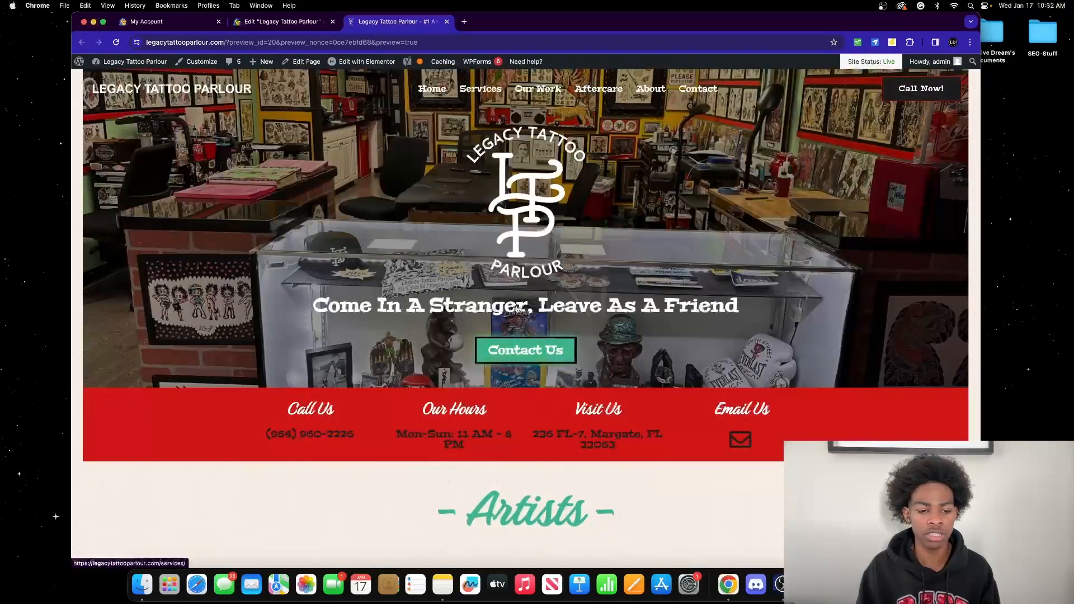
{"action": "left_click", "coordinate": [518, 308]}
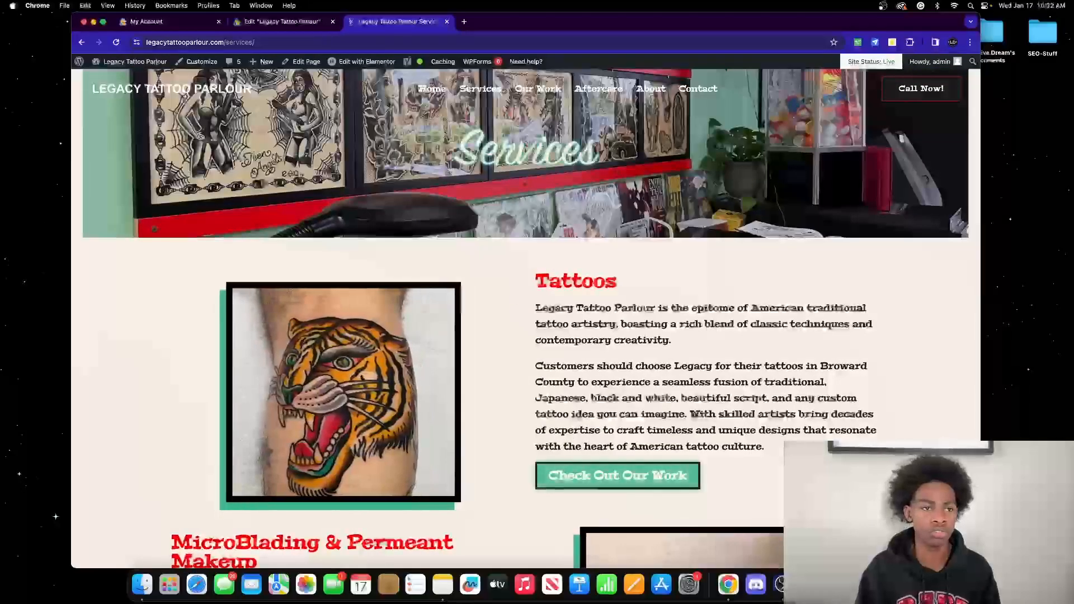
{"action": "left_click", "coordinate": [84, 43]}
{"action": "left_click", "coordinate": [283, 22]}
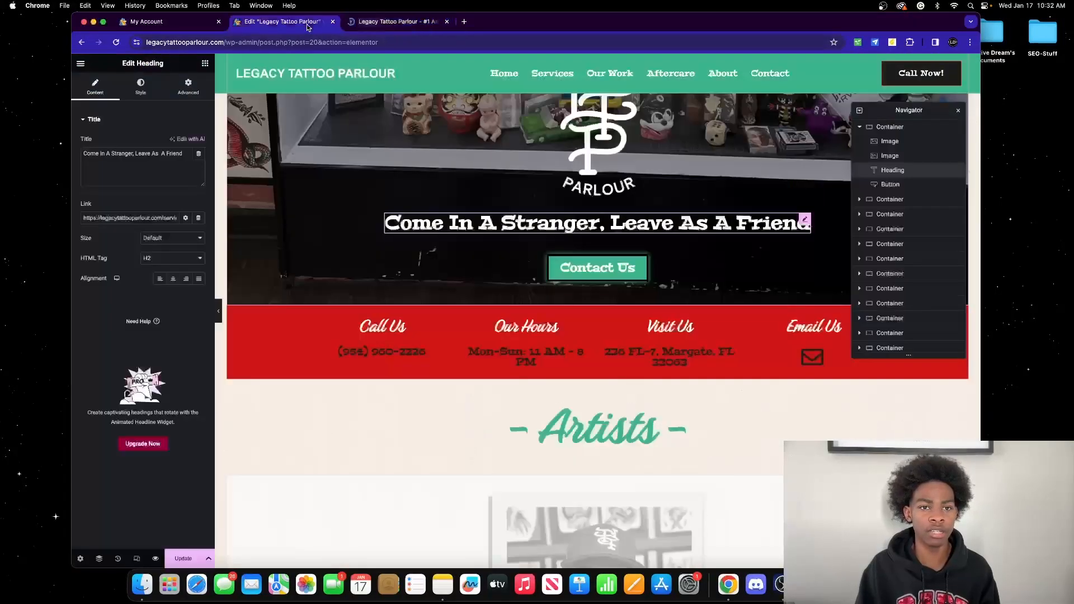
Step: Delete the tagline heading's Services link URL and save the homepage with Update
{"action": "triple_click", "coordinate": [163, 218]}
{"action": "key", "text": "BackSpace"}
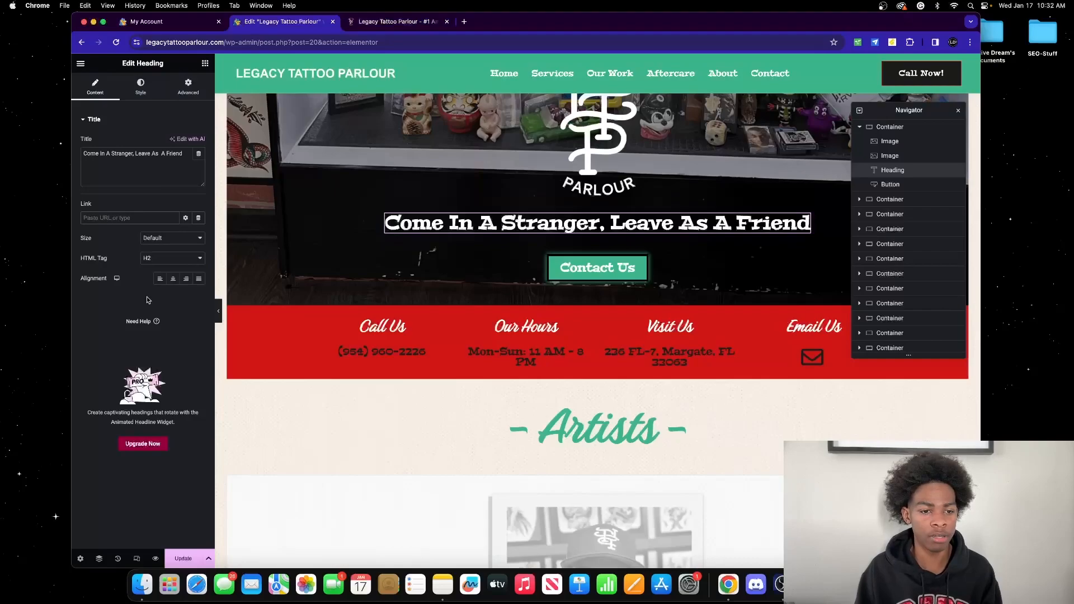
{"action": "left_click", "coordinate": [219, 312]}
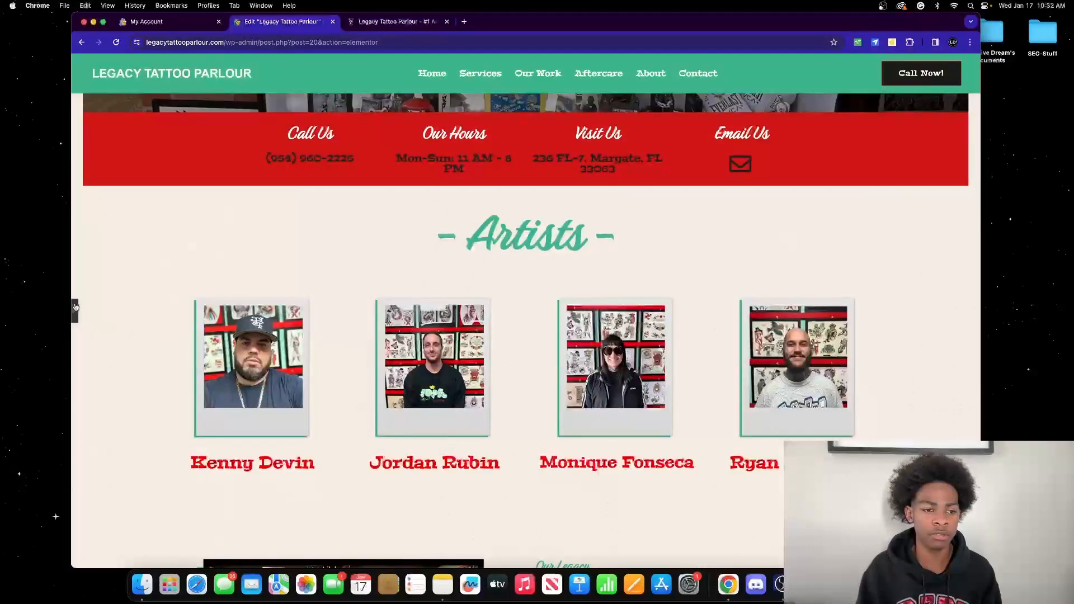
{"action": "left_click", "coordinate": [75, 312]}
{"action": "scroll", "coordinate": [618, 236], "scroll_direction": "down", "scroll_amount": 5}
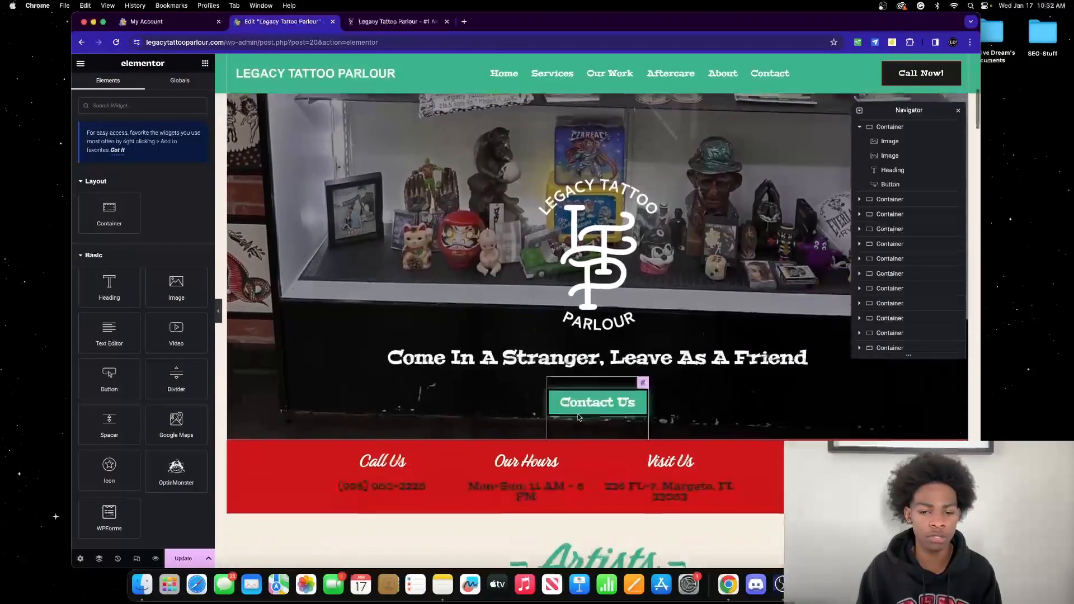
{"action": "left_click", "coordinate": [800, 347]}
{"action": "left_click", "coordinate": [182, 565]}
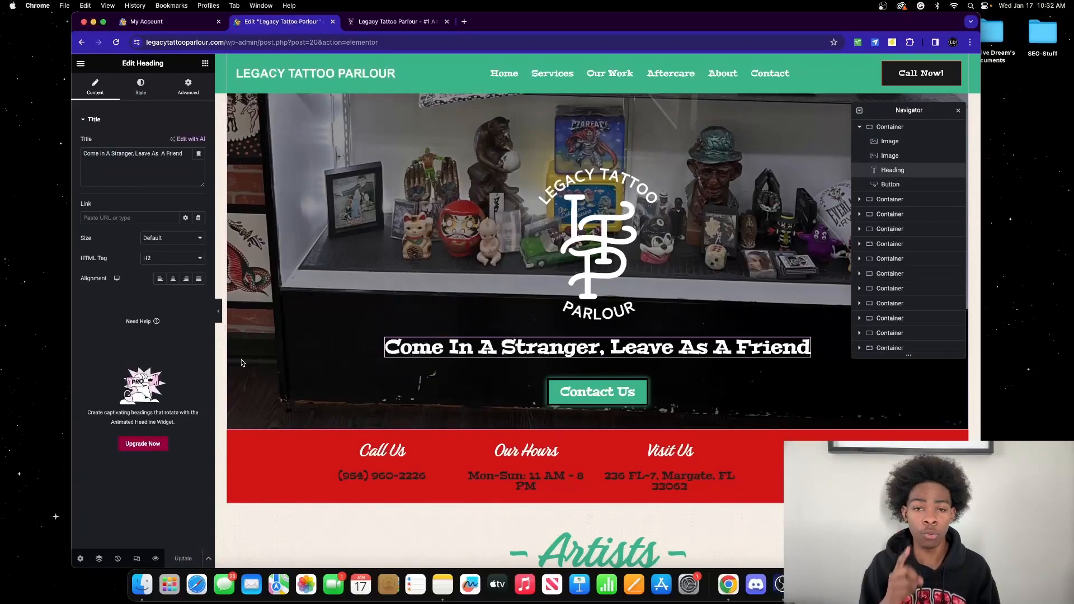
{"action": "left_click", "coordinate": [374, 22]}
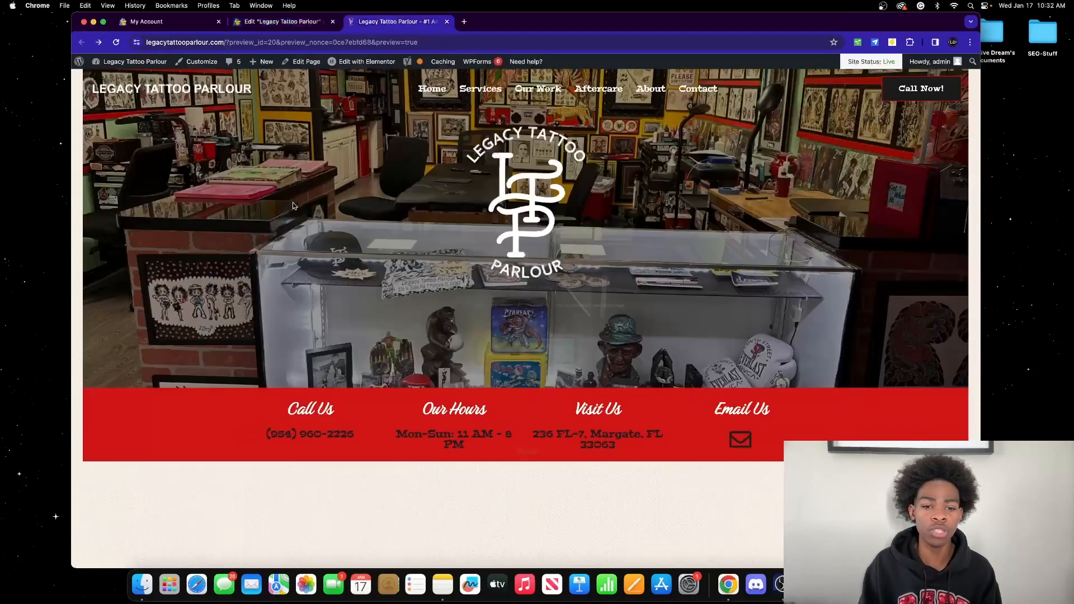
{"action": "scroll", "coordinate": [319, 235], "scroll_direction": "down", "scroll_amount": 3}
{"action": "scroll", "coordinate": [319, 235], "scroll_direction": "down", "scroll_amount": 6}
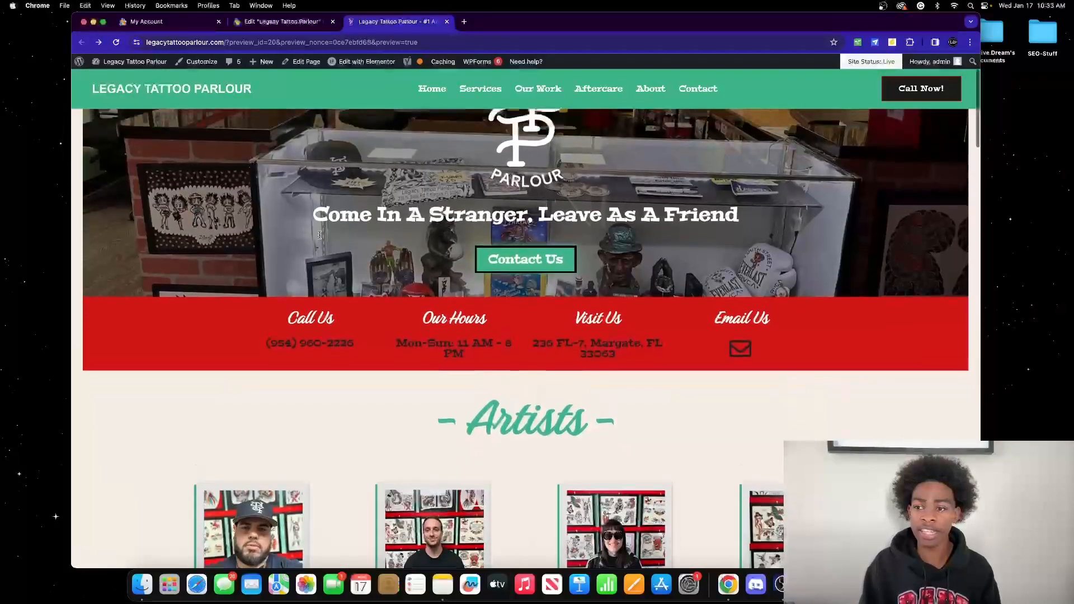
{"action": "scroll", "coordinate": [319, 239], "scroll_direction": "down", "scroll_amount": 1}
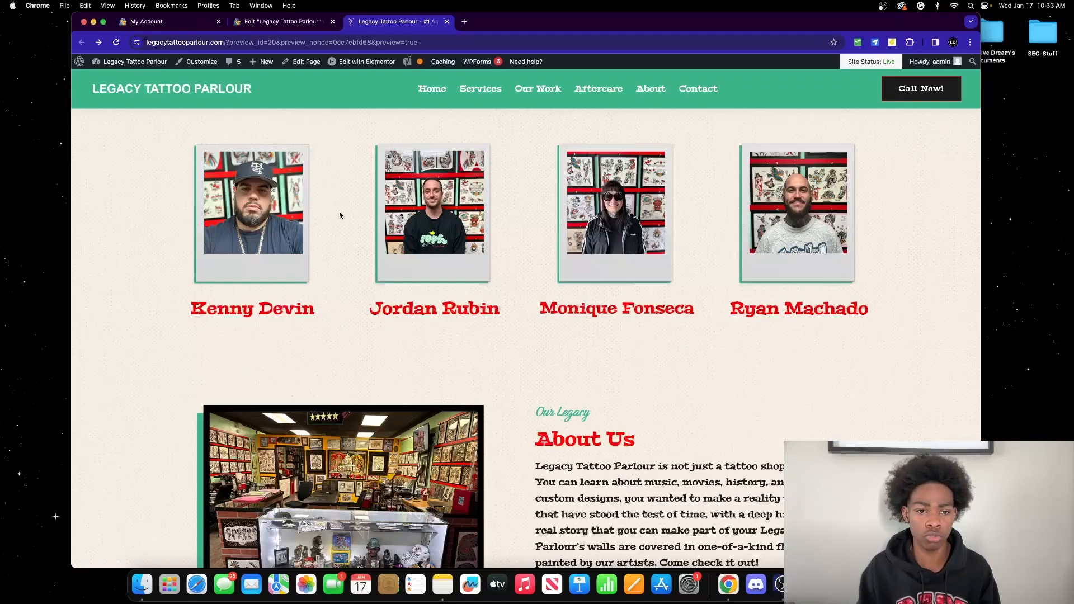
{"action": "scroll", "coordinate": [324, 216], "scroll_direction": "down", "scroll_amount": 5}
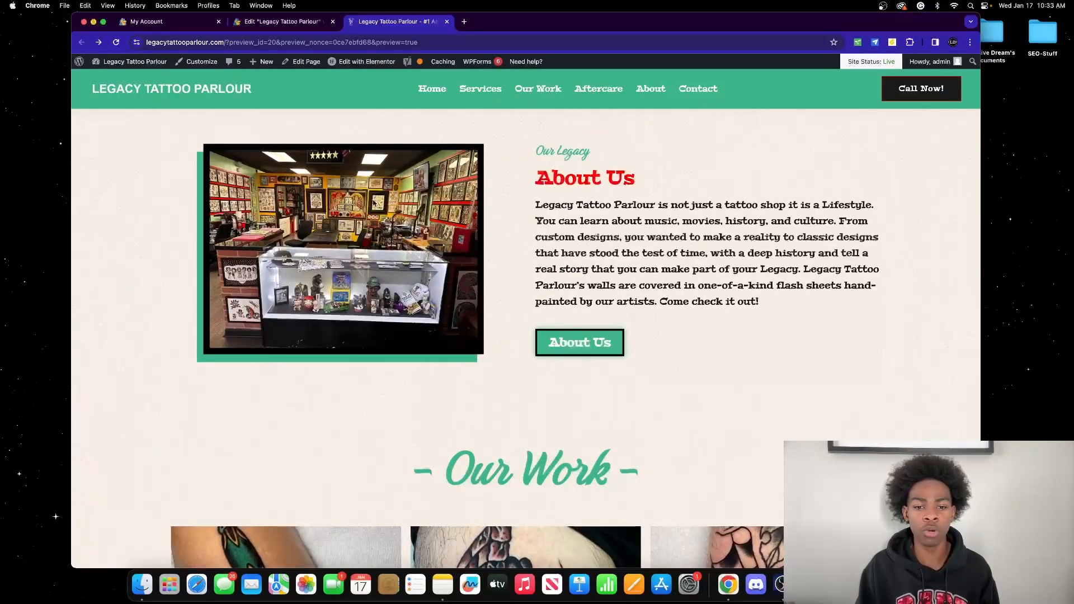
{"action": "scroll", "coordinate": [374, 203], "scroll_direction": "down", "scroll_amount": 12}
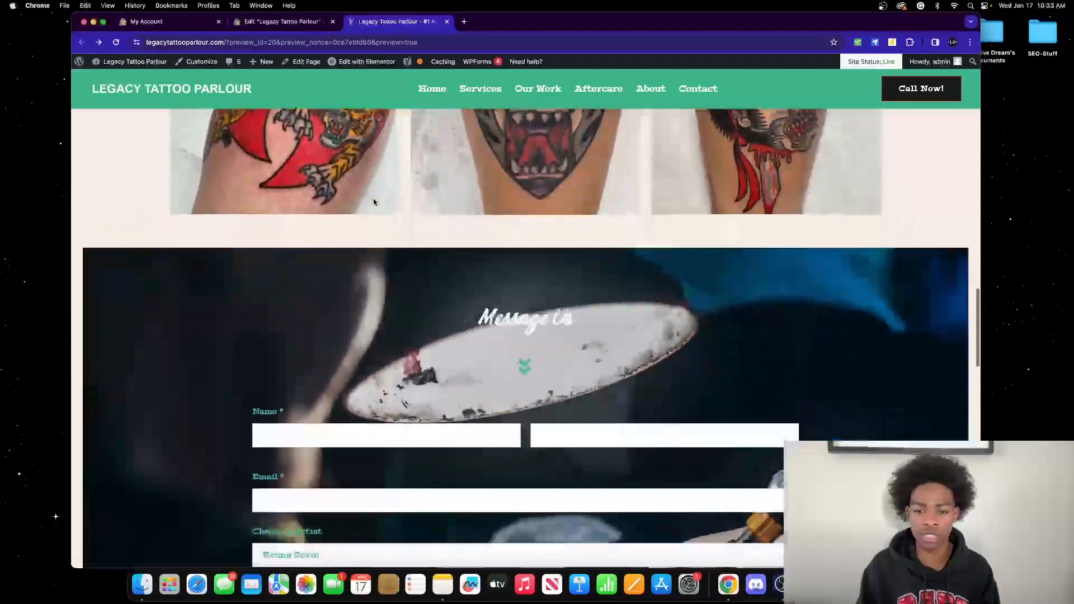
{"action": "scroll", "coordinate": [374, 202], "scroll_direction": "down", "scroll_amount": 12}
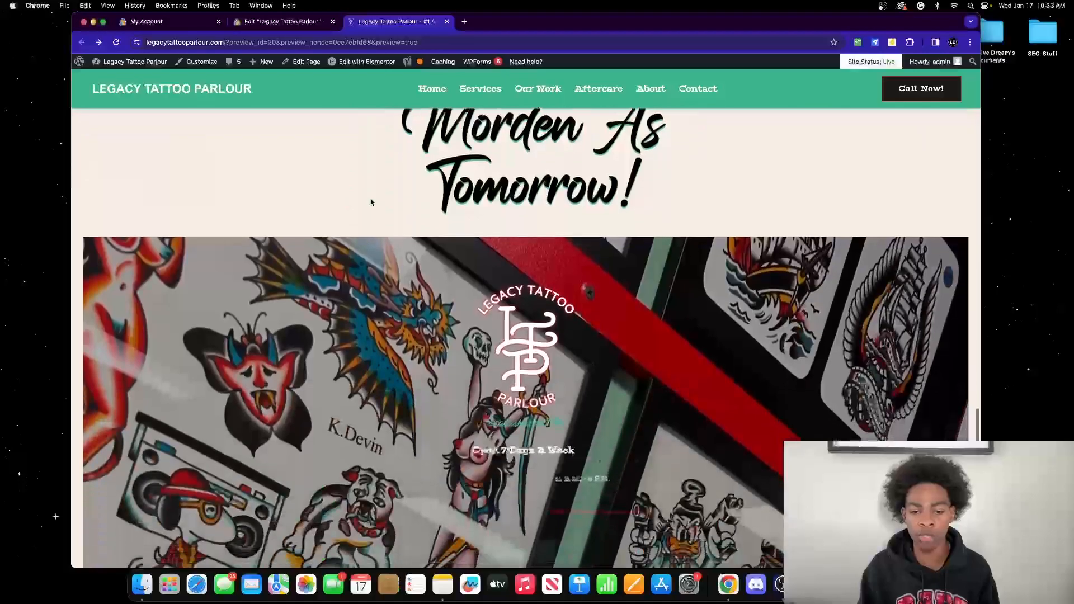
{"action": "scroll", "coordinate": [371, 202], "scroll_direction": "down", "scroll_amount": 10}
{"action": "scroll", "coordinate": [371, 203], "scroll_direction": "up", "scroll_amount": 7}
{"action": "scroll", "coordinate": [371, 202], "scroll_direction": "up", "scroll_amount": 20}
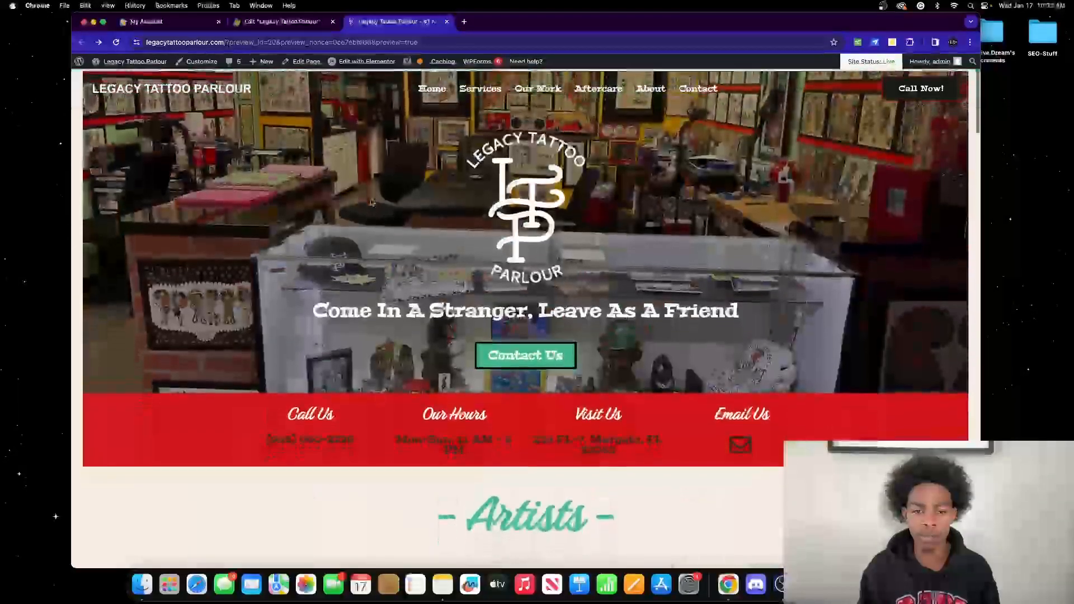
{"action": "scroll", "coordinate": [372, 202], "scroll_direction": "down", "scroll_amount": 4}
{"action": "scroll", "coordinate": [373, 202], "scroll_direction": "down", "scroll_amount": 8}
{"action": "scroll", "coordinate": [377, 200], "scroll_direction": "up", "scroll_amount": 2}
{"action": "scroll", "coordinate": [376, 200], "scroll_direction": "up", "scroll_amount": 10}
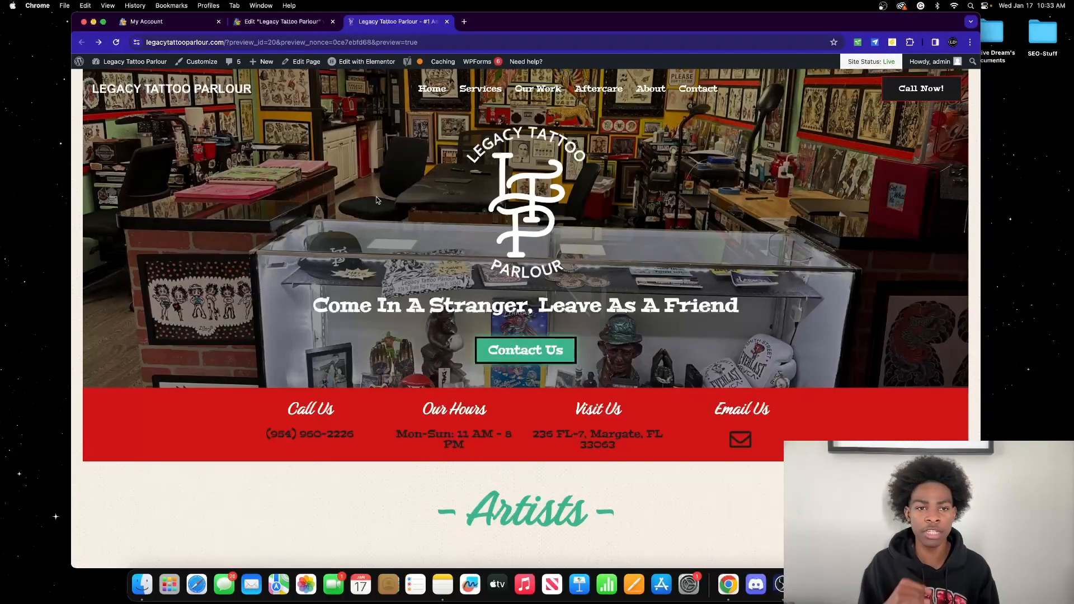
{"action": "left_click", "coordinate": [292, 21]}
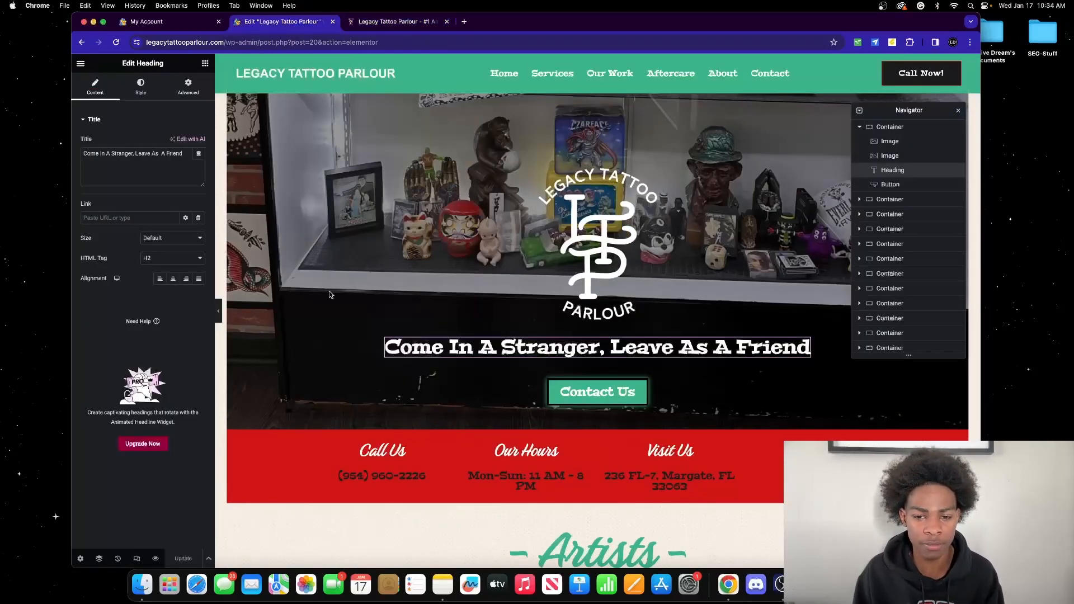
{"action": "left_click", "coordinate": [489, 346]}
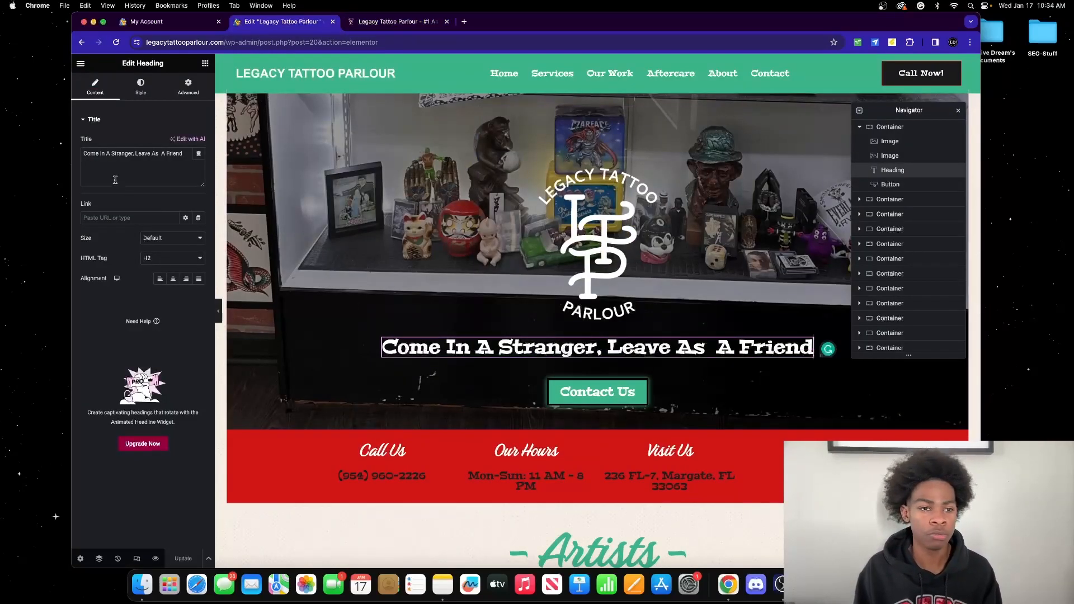
{"action": "scroll", "coordinate": [642, 279], "scroll_direction": "down", "scroll_amount": 2}
{"action": "left_click", "coordinate": [631, 331]}
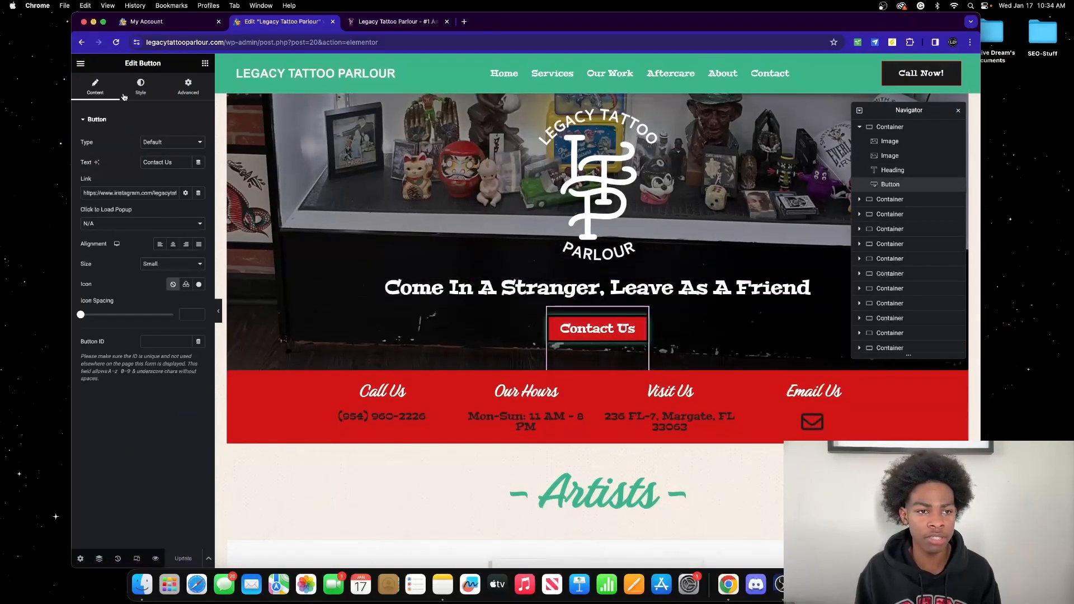
{"action": "left_click", "coordinate": [141, 85]}
{"action": "left_click", "coordinate": [95, 87]}
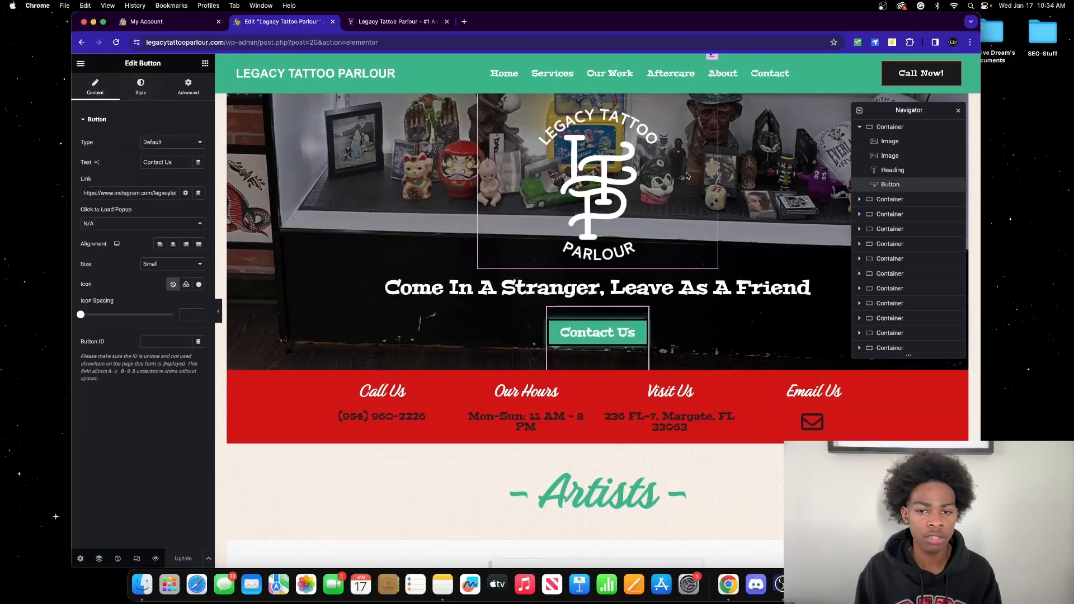
{"action": "left_click", "coordinate": [630, 283]}
{"action": "left_click", "coordinate": [137, 94]}
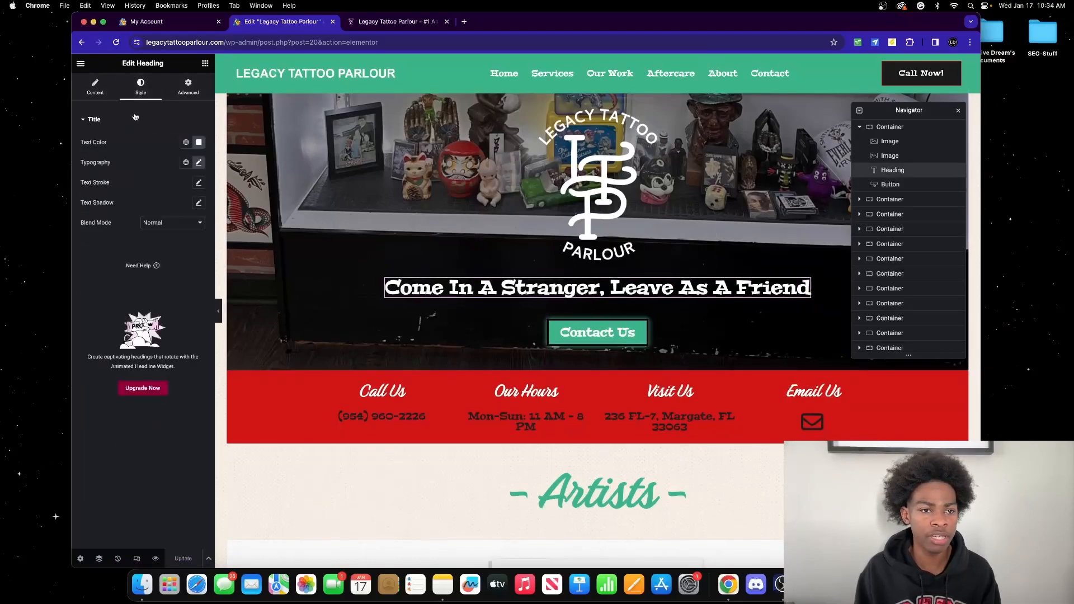
{"action": "left_click", "coordinate": [95, 89]}
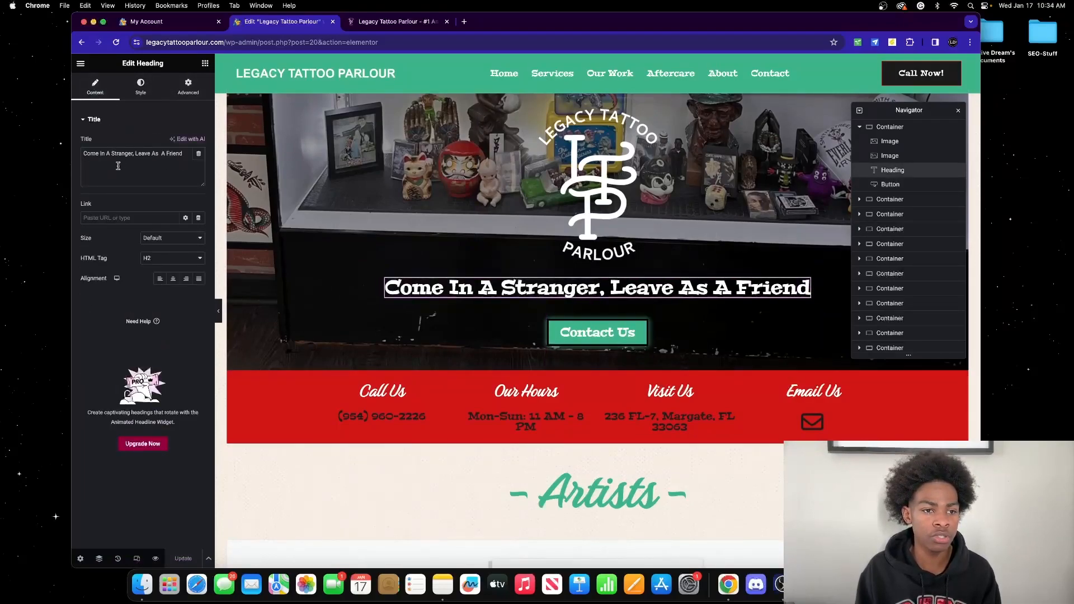
{"action": "left_click", "coordinate": [171, 238]}
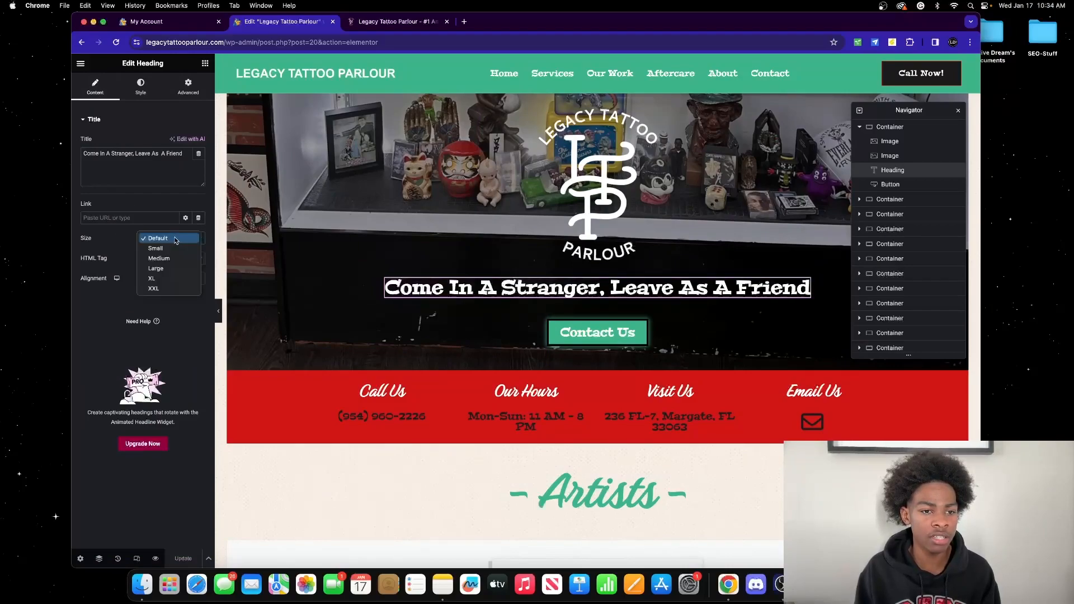
{"action": "left_click", "coordinate": [112, 312]}
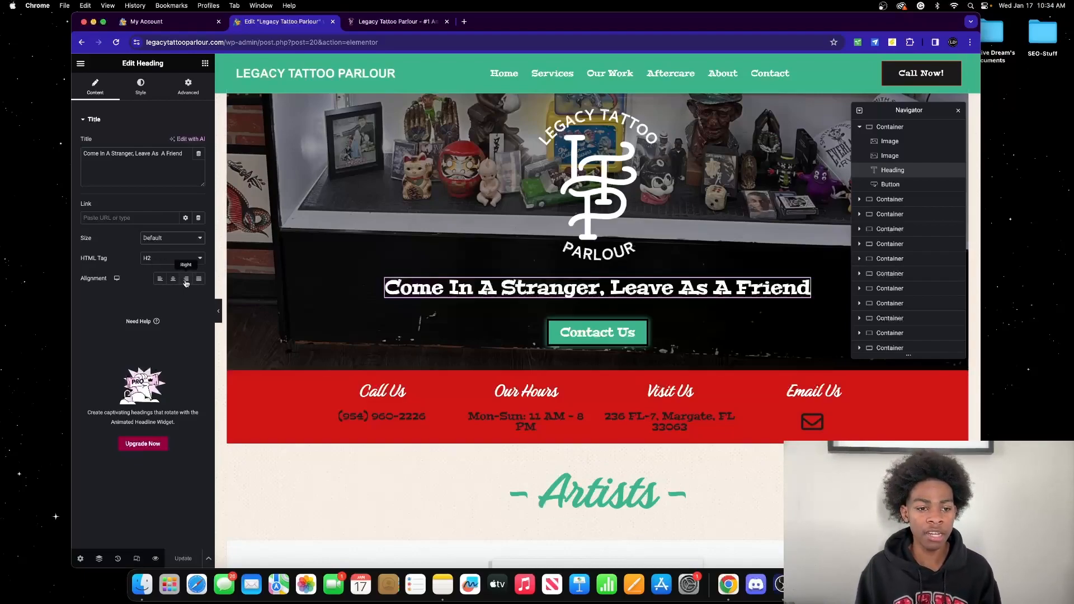
Step: Try left alignment on the tagline heading, then set it back to centre
{"action": "left_click", "coordinate": [160, 280]}
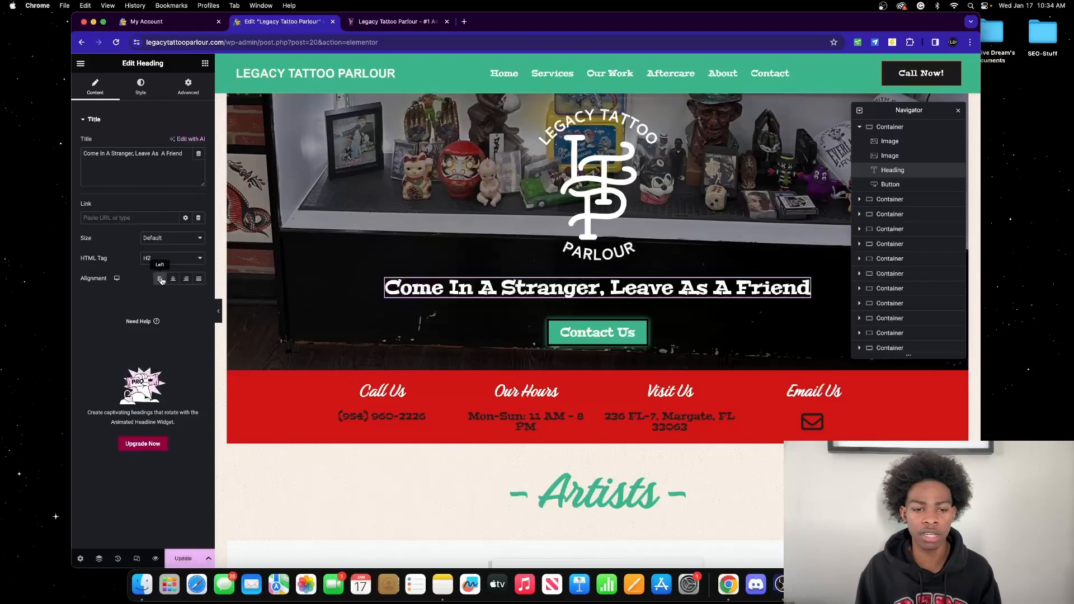
{"action": "left_click", "coordinate": [173, 278]}
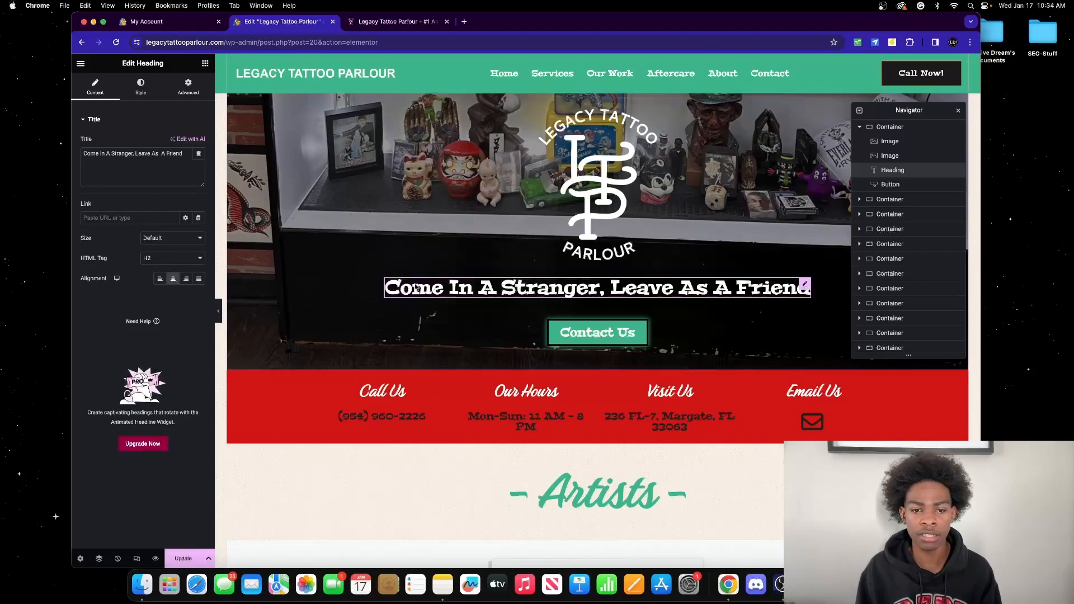
{"action": "left_click", "coordinate": [416, 287]}
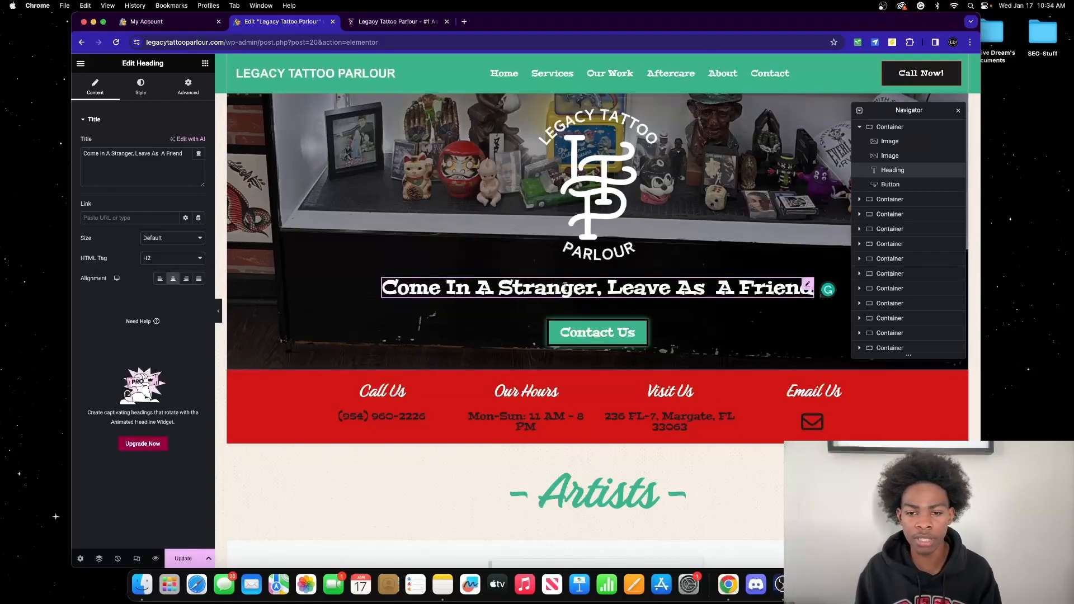
Step: Try left, justified and right alignments on '- Artists -', ending on centre
{"action": "scroll", "coordinate": [627, 341], "scroll_direction": "down", "scroll_amount": 3}
{"action": "left_click", "coordinate": [611, 354]}
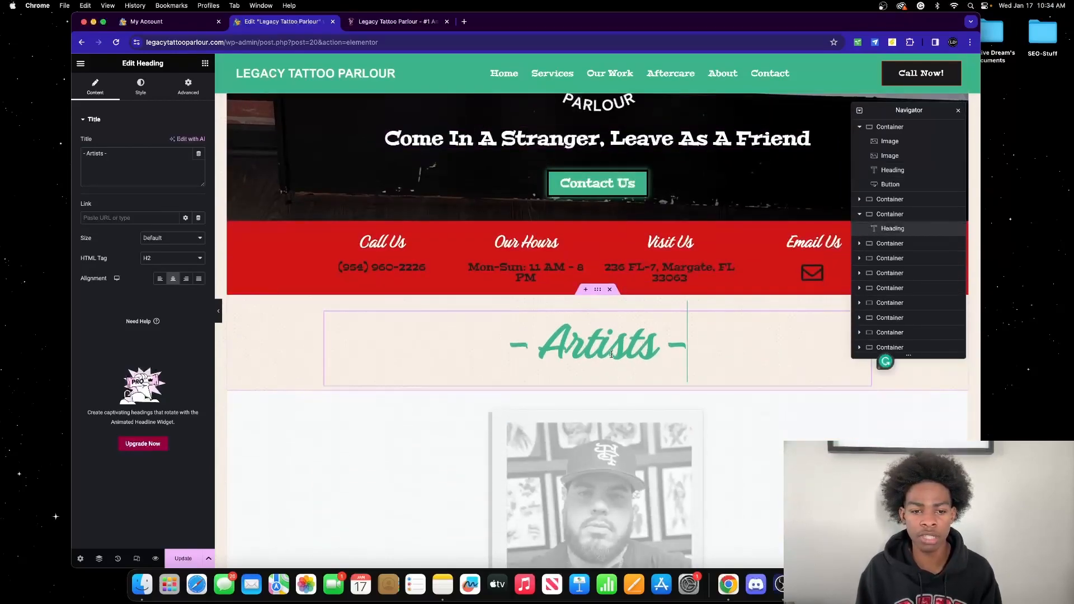
{"action": "left_click", "coordinate": [160, 279]}
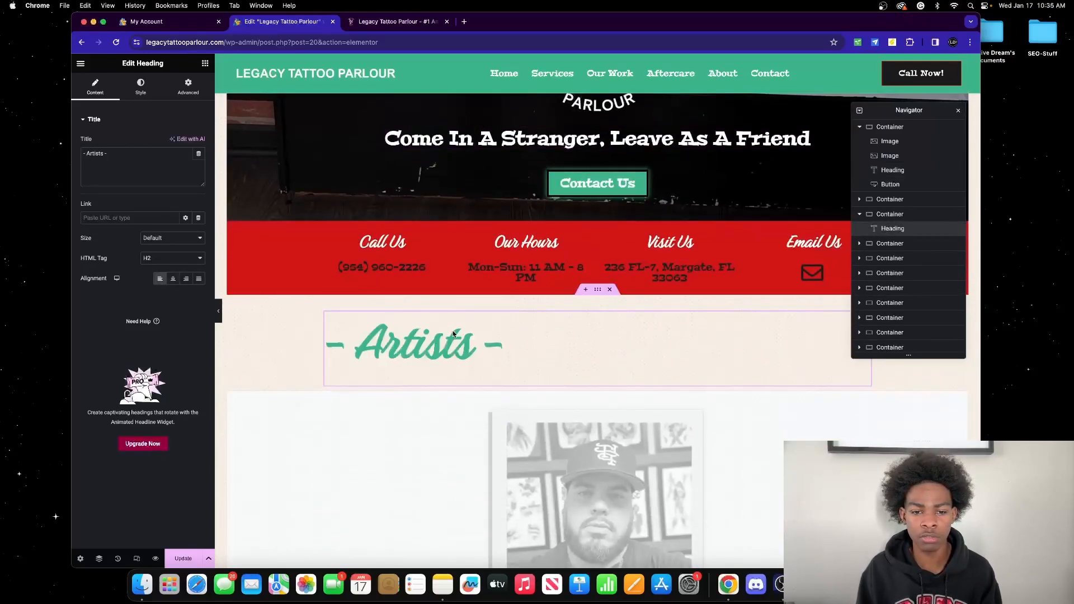
{"action": "left_click", "coordinate": [173, 279]}
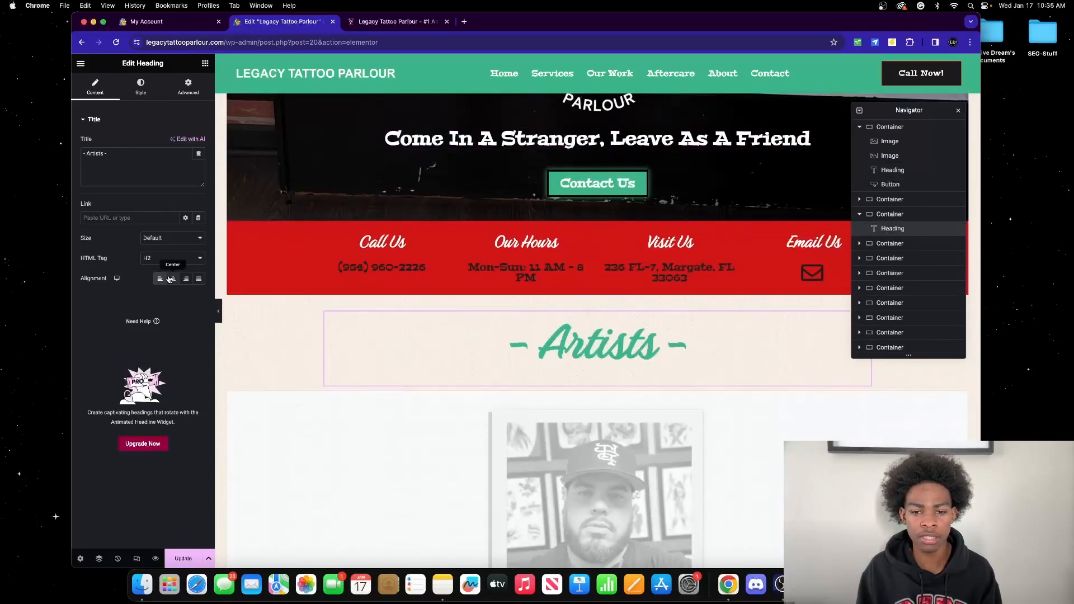
{"action": "left_click", "coordinate": [199, 279]}
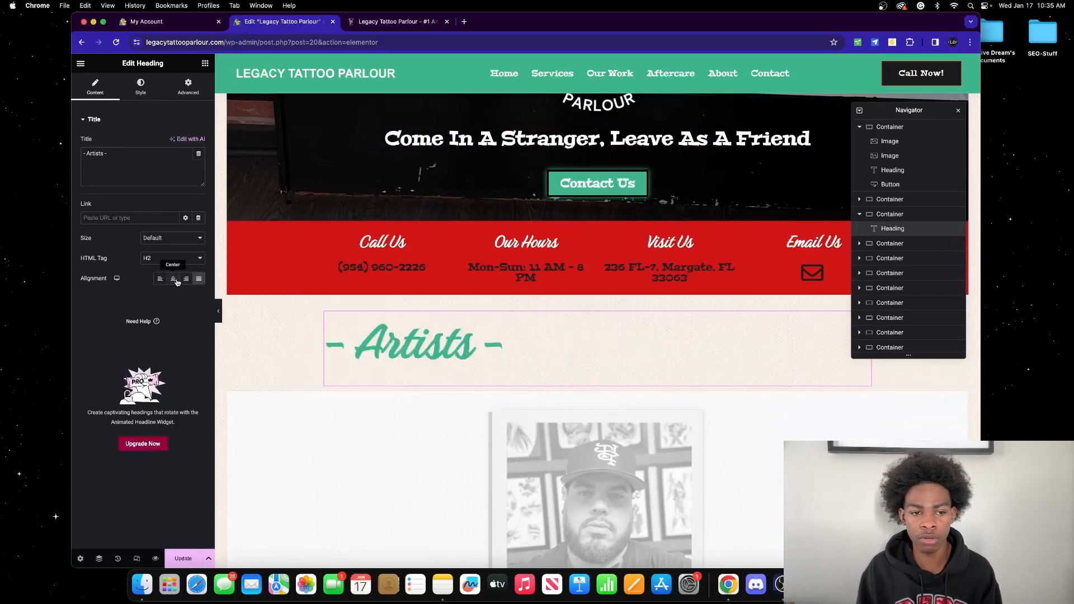
{"action": "left_click", "coordinate": [174, 279]}
{"action": "left_click", "coordinate": [186, 279]}
{"action": "left_click", "coordinate": [160, 279]}
{"action": "left_click", "coordinate": [173, 279]}
Step: Reselect the tagline heading and show its Style settings
{"action": "scroll", "coordinate": [582, 304], "scroll_direction": "up", "scroll_amount": 5}
{"action": "left_click", "coordinate": [581, 304]}
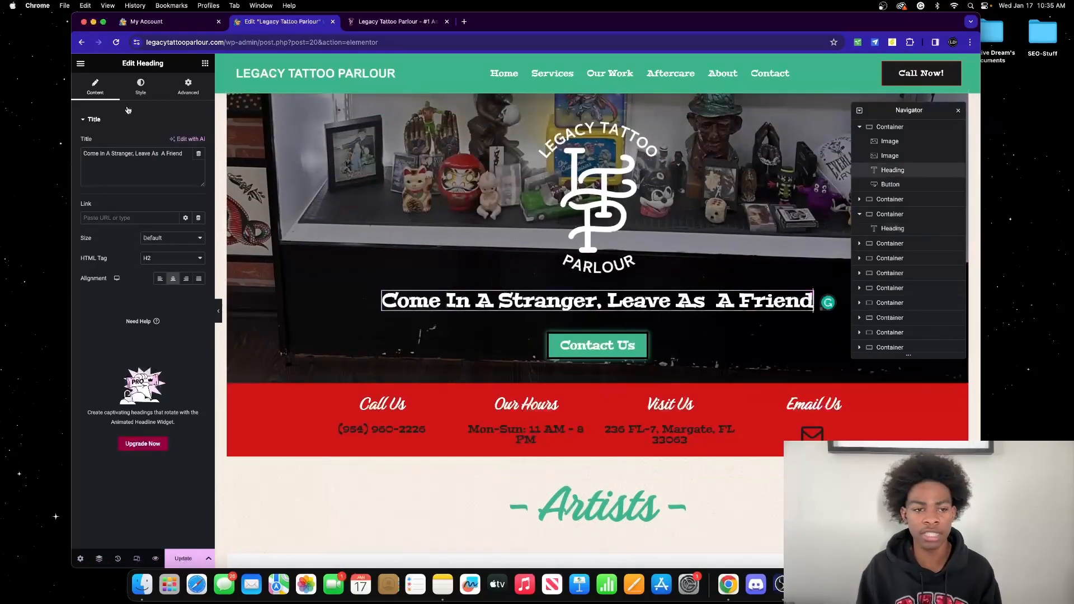
{"action": "left_click", "coordinate": [141, 86]}
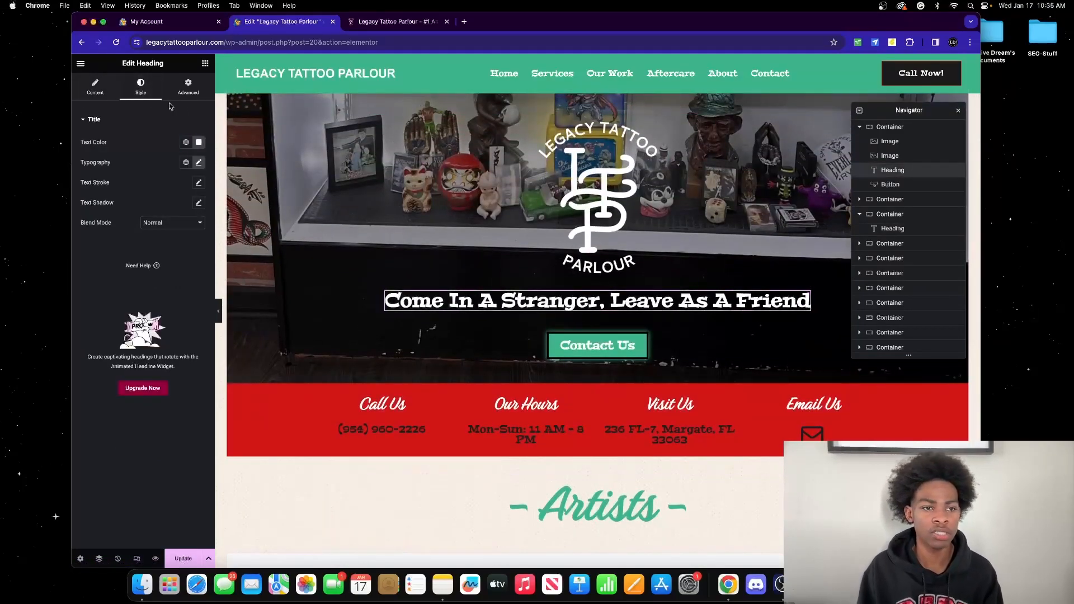
Step: Set the hero heading's typography size to 40
{"action": "left_click", "coordinate": [198, 162]}
{"action": "mouse_move", "coordinate": [108, 238]}
{"action": "left_mouse_down"}
{"action": "mouse_move", "coordinate": [130, 239]}
{"action": "mouse_move", "coordinate": [106, 238]}
{"action": "left_mouse_up"}
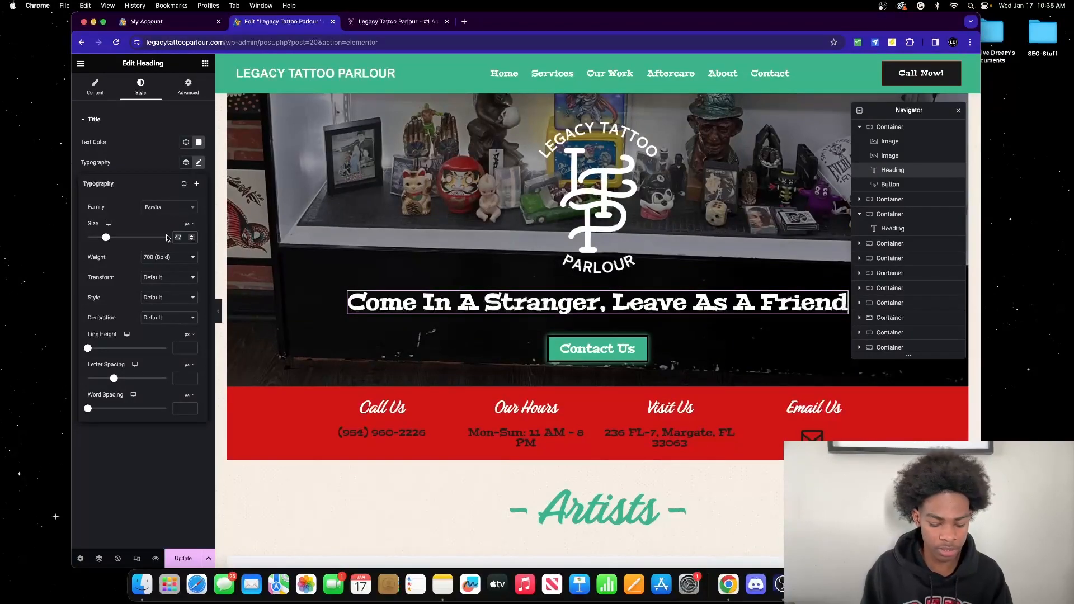
{"action": "type", "text": "40"}
Step: Try Paytone One and Permanent Marker fonts, then undo back to Peralta
{"action": "left_click", "coordinate": [180, 216]}
{"action": "left_click", "coordinate": [173, 234]}
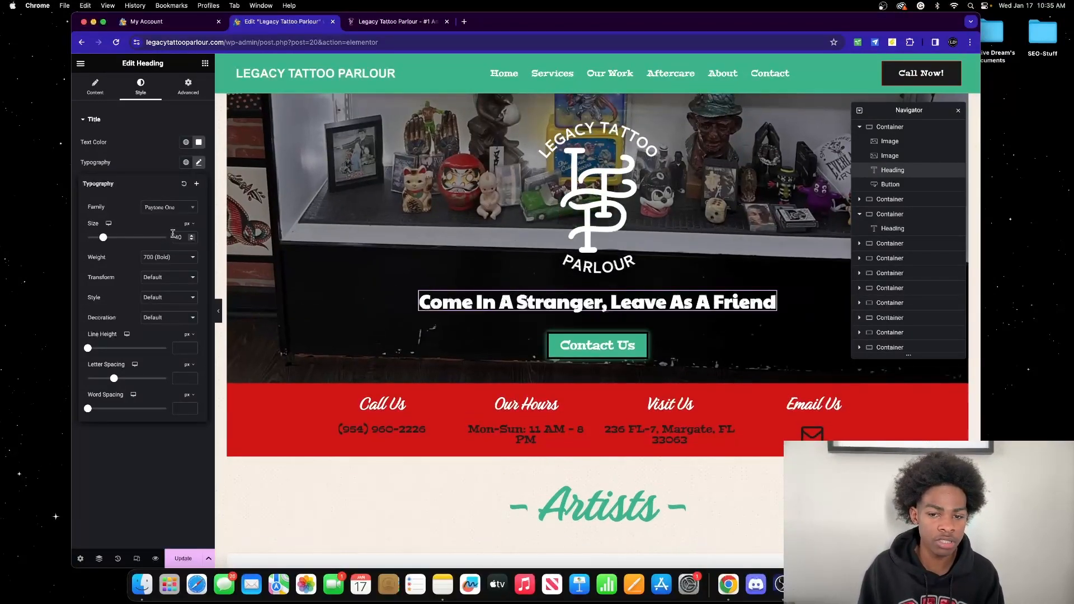
{"action": "left_click", "coordinate": [172, 209]}
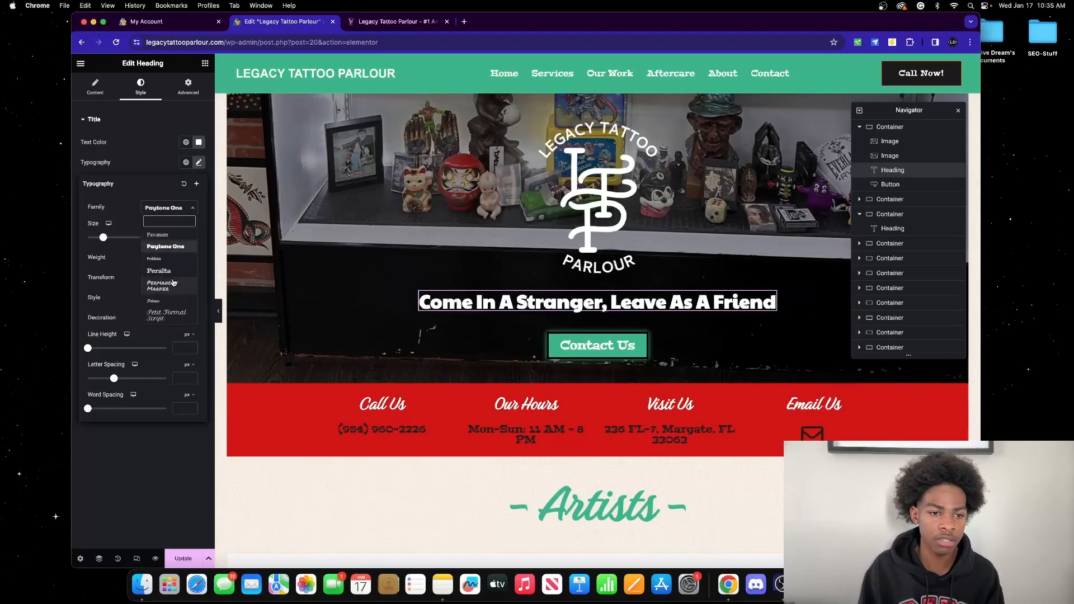
{"action": "left_click", "coordinate": [173, 283]}
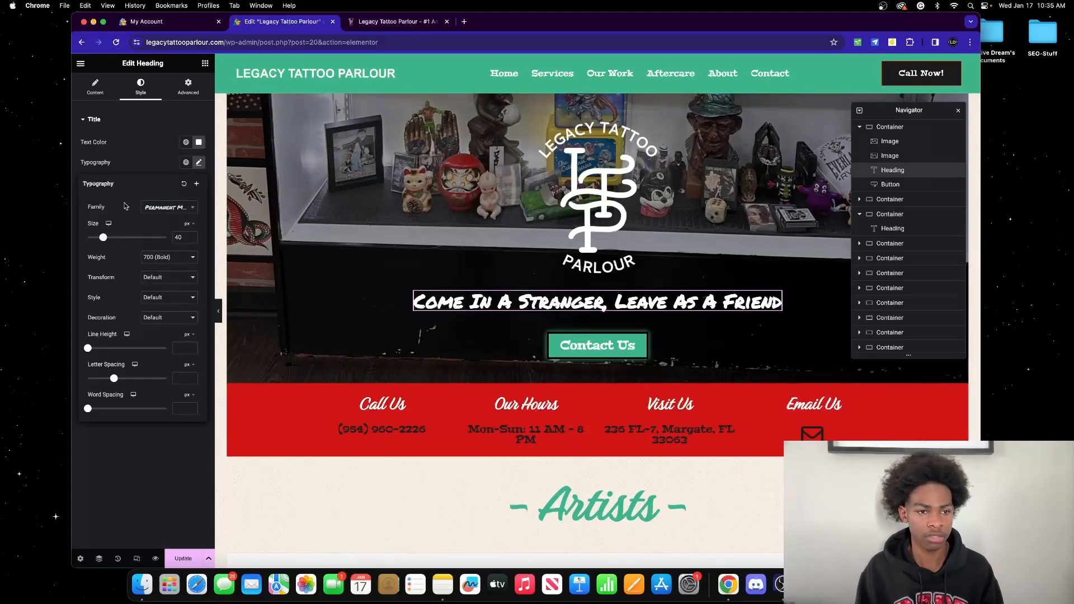
{"action": "key", "text": "super+z"}
{"action": "key", "text": "super+z"}
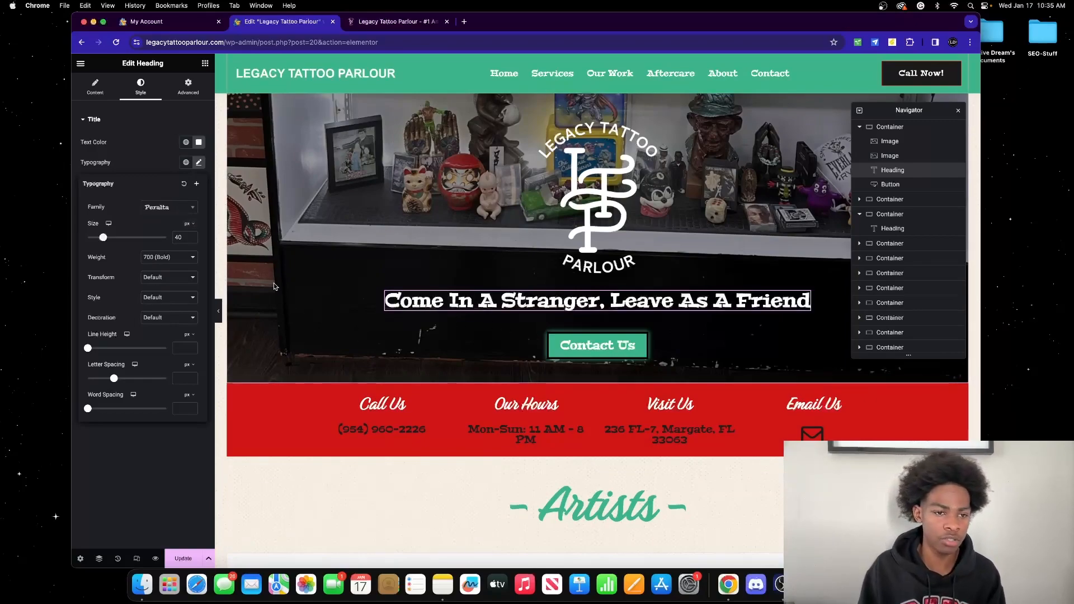
Step: Try font weights 500 (Medium) and 300 (Light), then restore 700 (Bold)
{"action": "left_click", "coordinate": [163, 258]}
{"action": "left_click", "coordinate": [172, 237]}
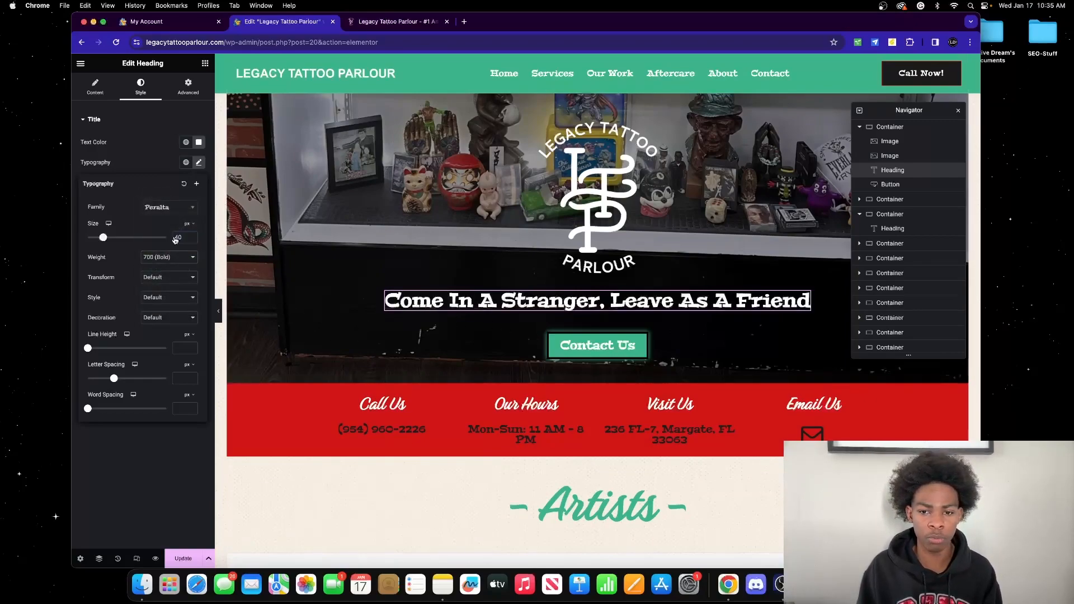
{"action": "left_click", "coordinate": [171, 256]}
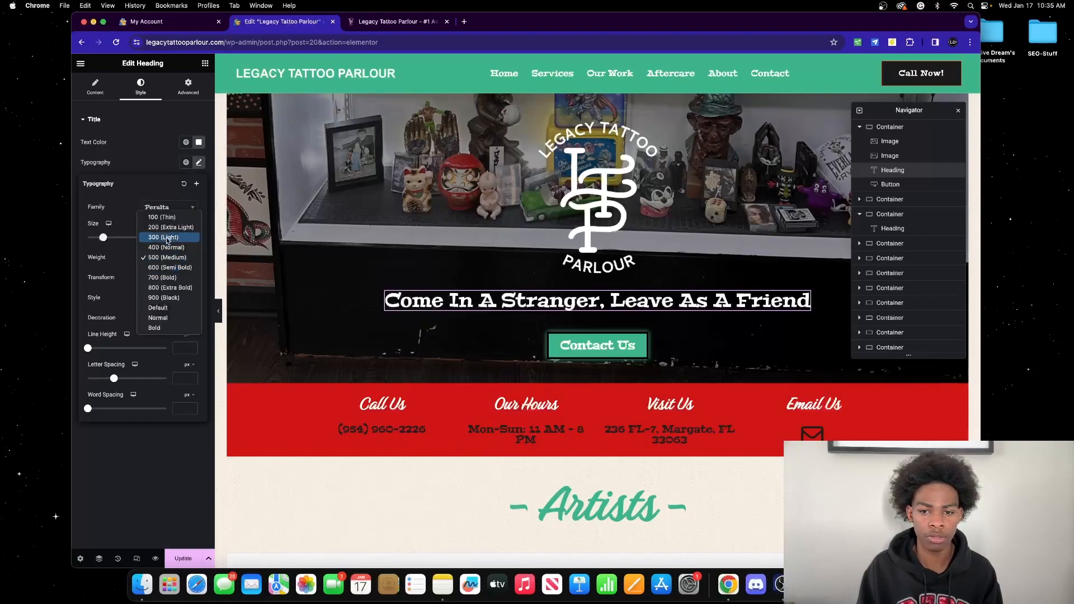
{"action": "left_click", "coordinate": [168, 238]}
{"action": "left_click", "coordinate": [168, 257]}
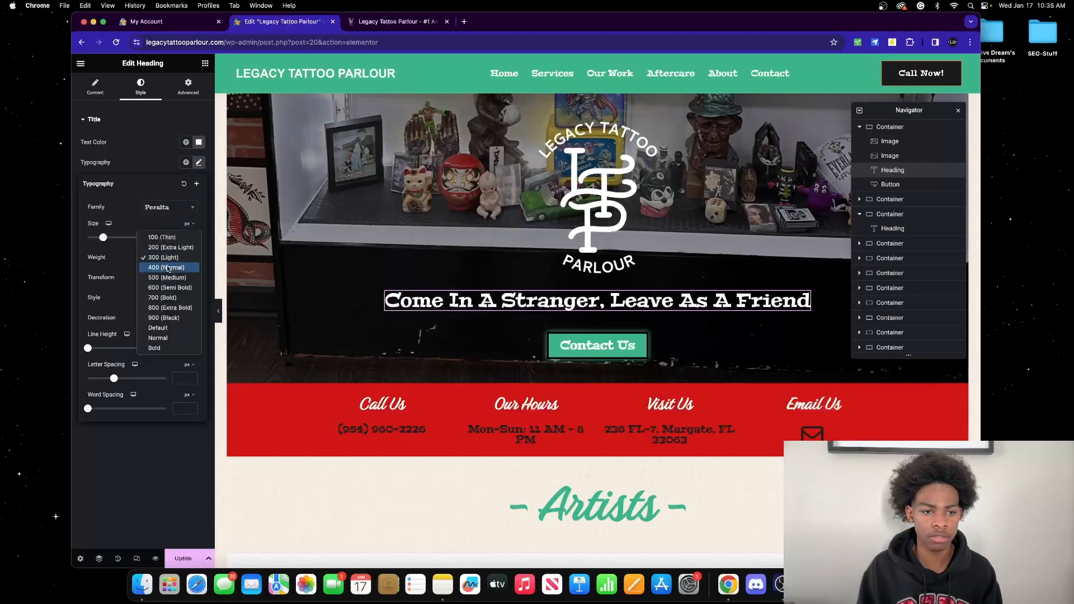
{"action": "left_click", "coordinate": [170, 298]}
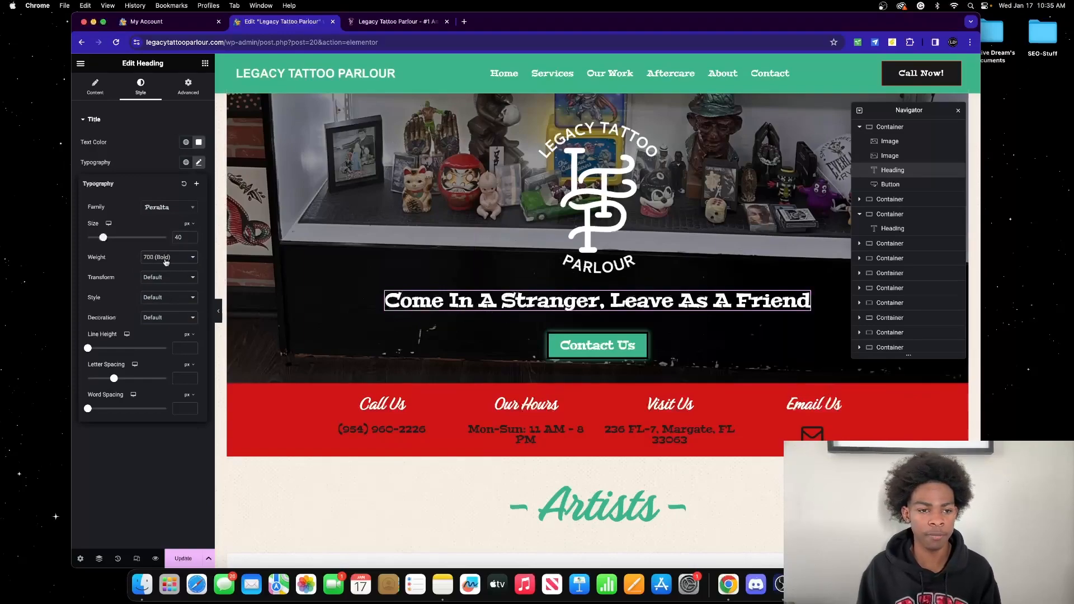
{"action": "left_click", "coordinate": [152, 278]}
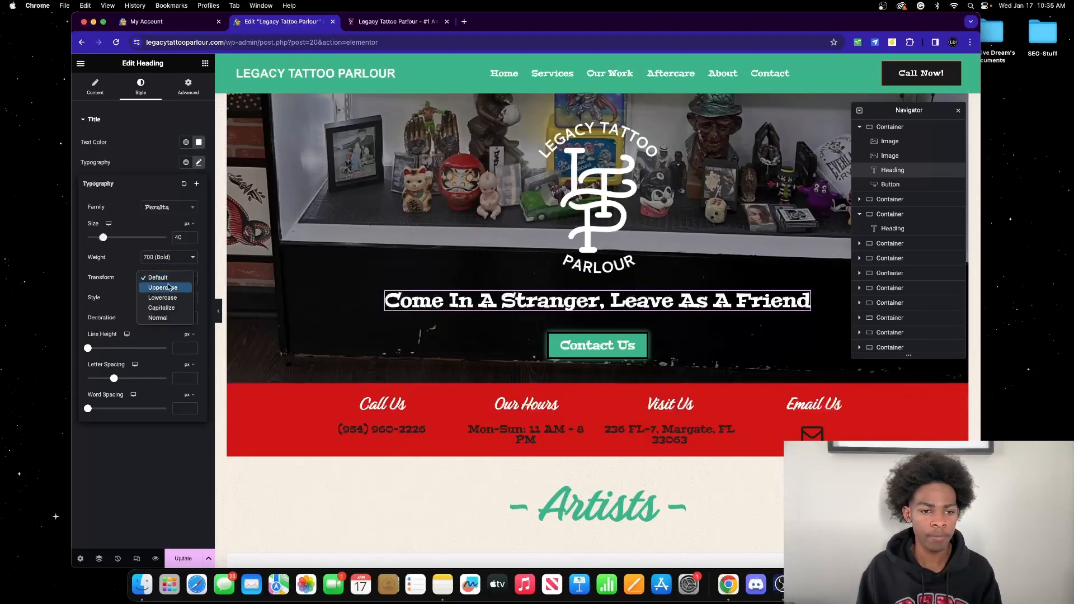
{"action": "left_click", "coordinate": [166, 289]}
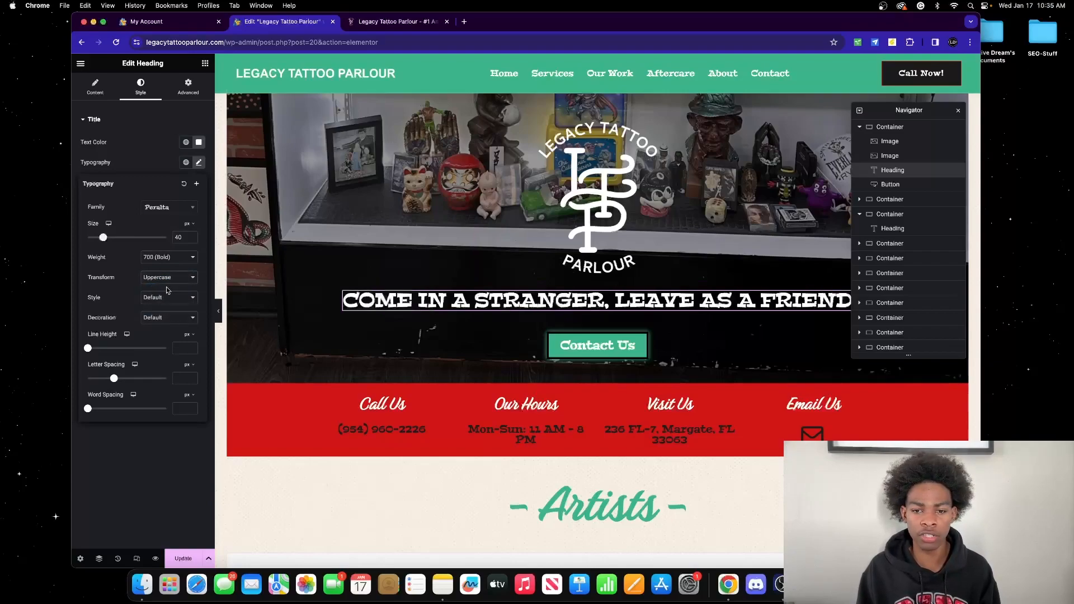
{"action": "left_click", "coordinate": [165, 277]}
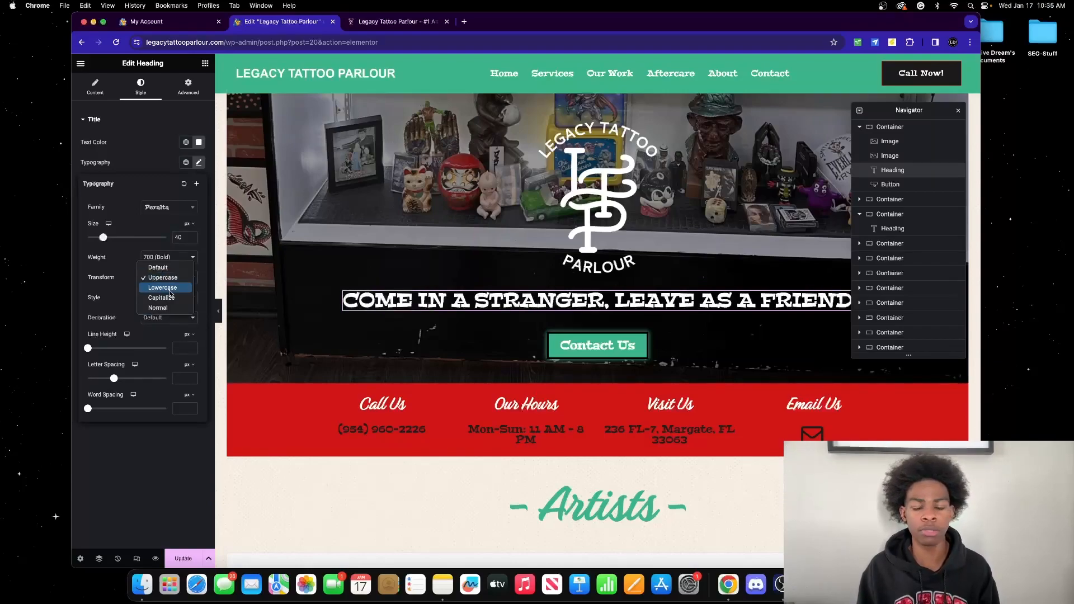
{"action": "left_click", "coordinate": [170, 289]}
{"action": "left_click", "coordinate": [171, 277]}
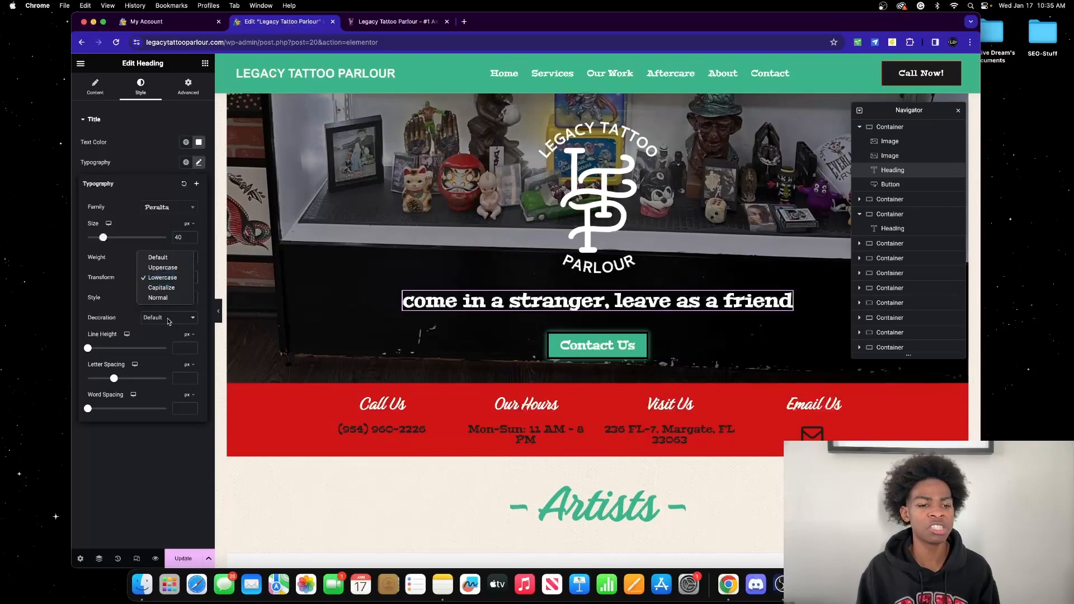
{"action": "left_click", "coordinate": [169, 298]}
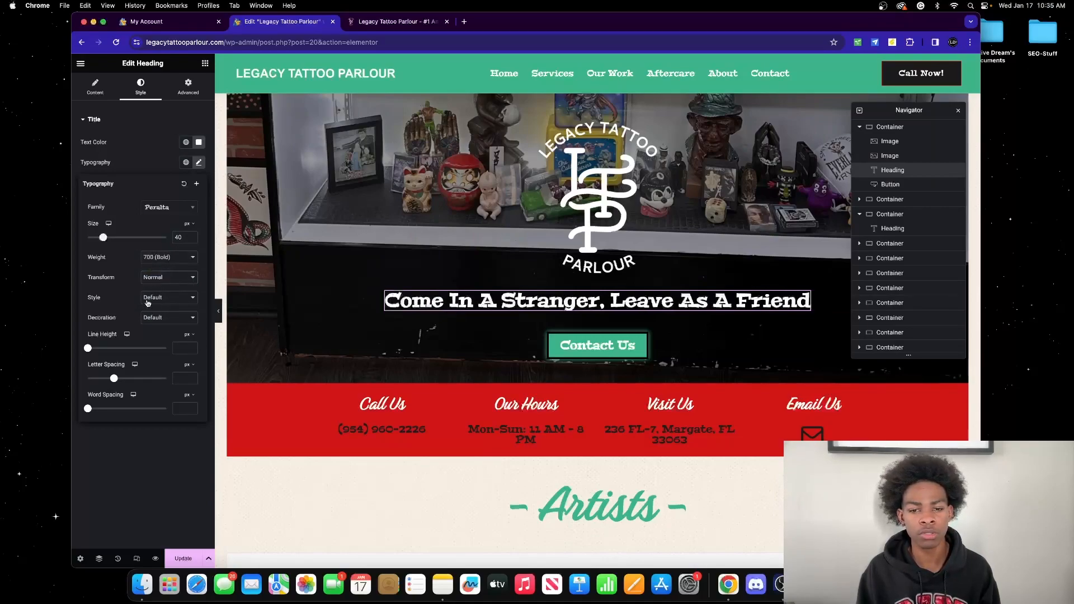
{"action": "left_click", "coordinate": [159, 277]}
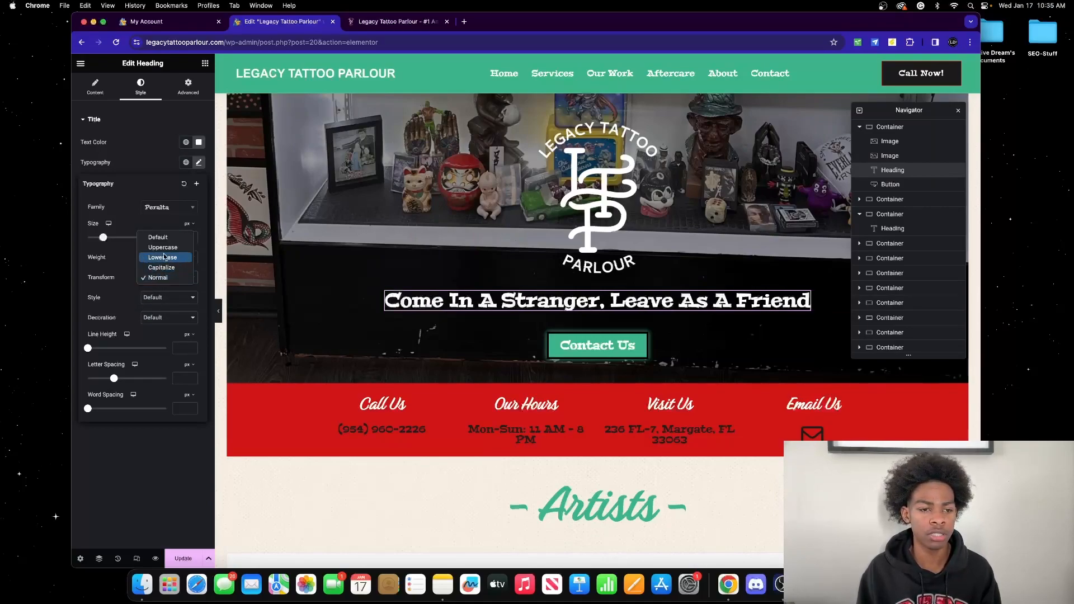
{"action": "left_click", "coordinate": [162, 268]}
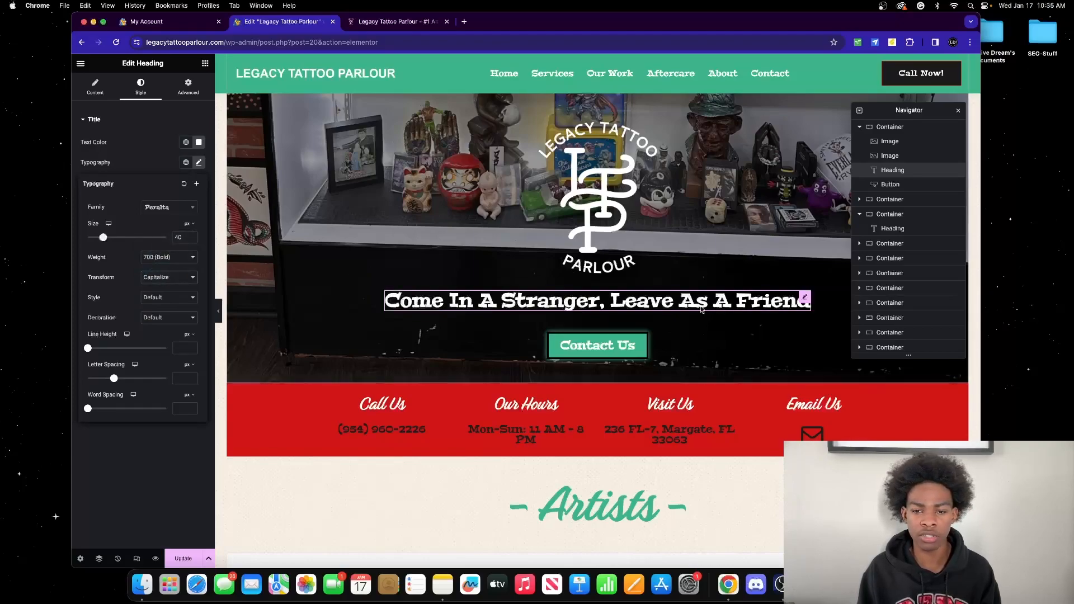
{"action": "left_click", "coordinate": [171, 277]}
{"action": "left_click", "coordinate": [171, 248]}
{"action": "left_click", "coordinate": [159, 298]}
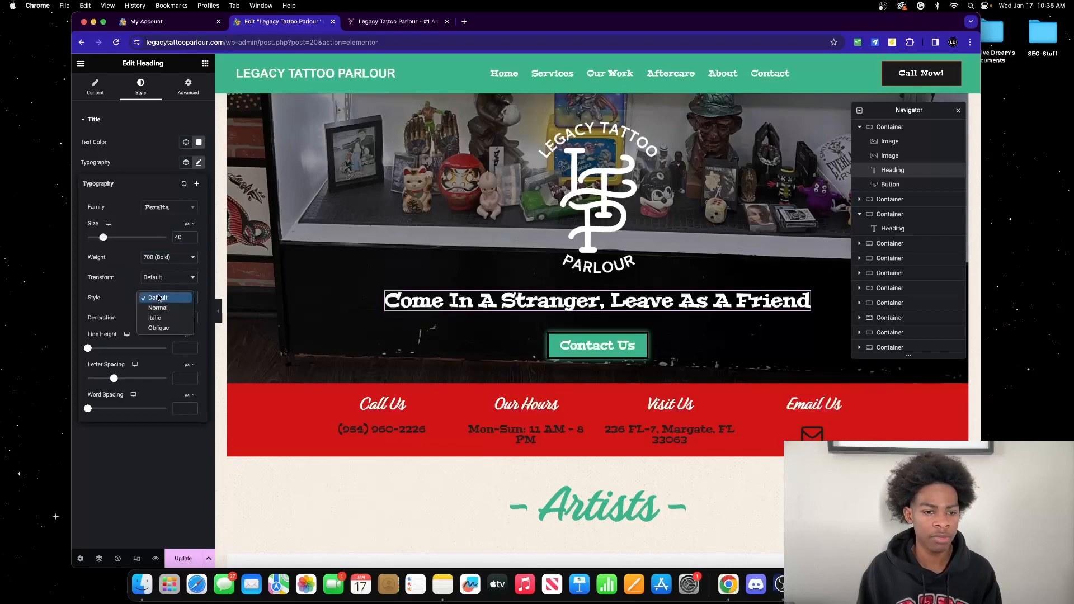
{"action": "left_click", "coordinate": [167, 324]}
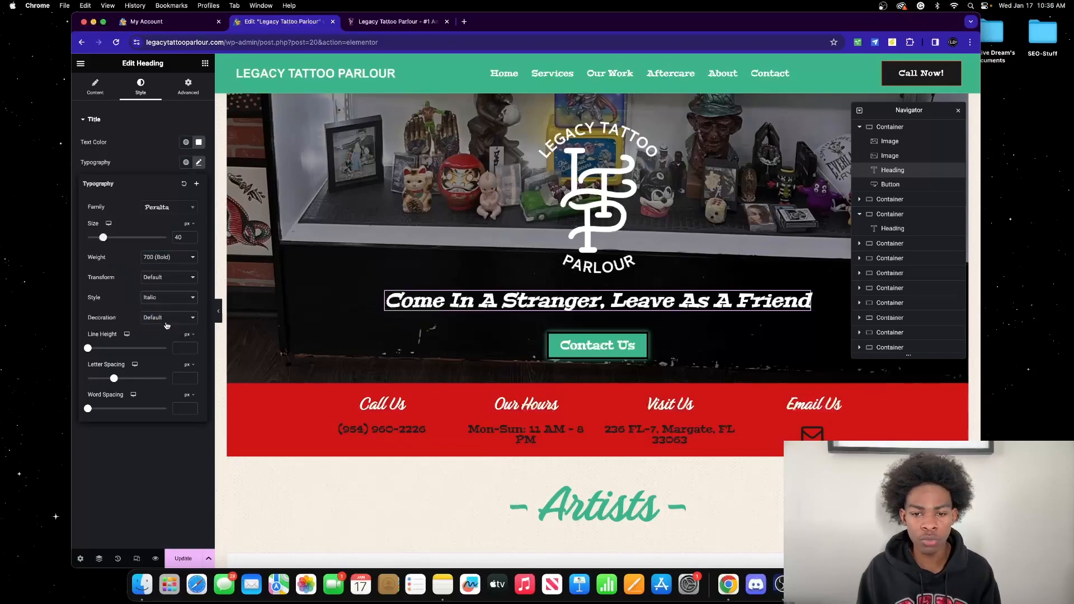
{"action": "left_click", "coordinate": [177, 301]}
{"action": "left_click", "coordinate": [170, 308]}
{"action": "left_click", "coordinate": [167, 301]}
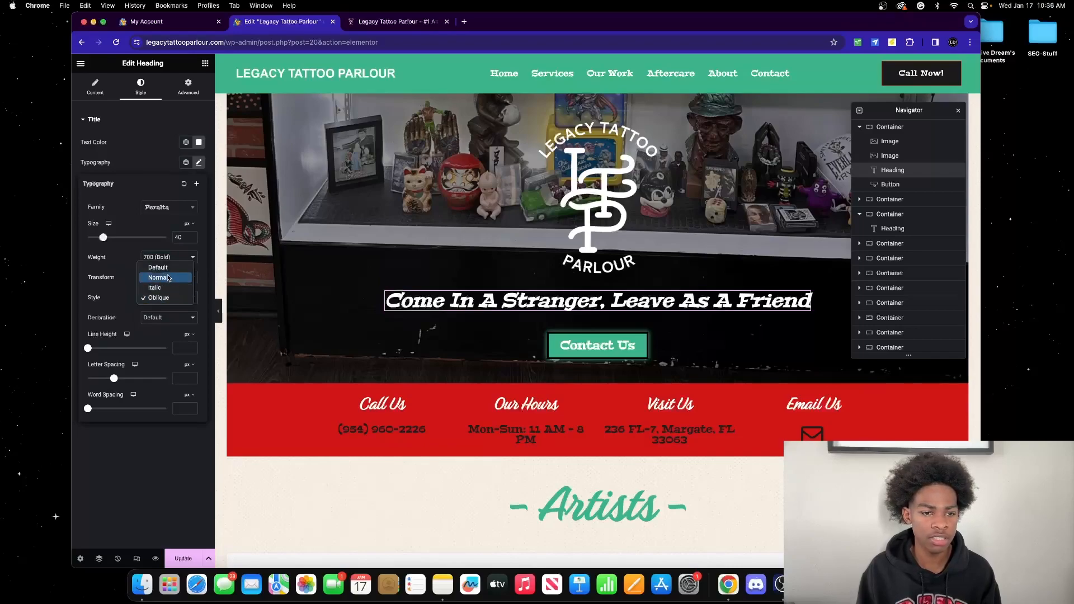
{"action": "left_click", "coordinate": [165, 278]}
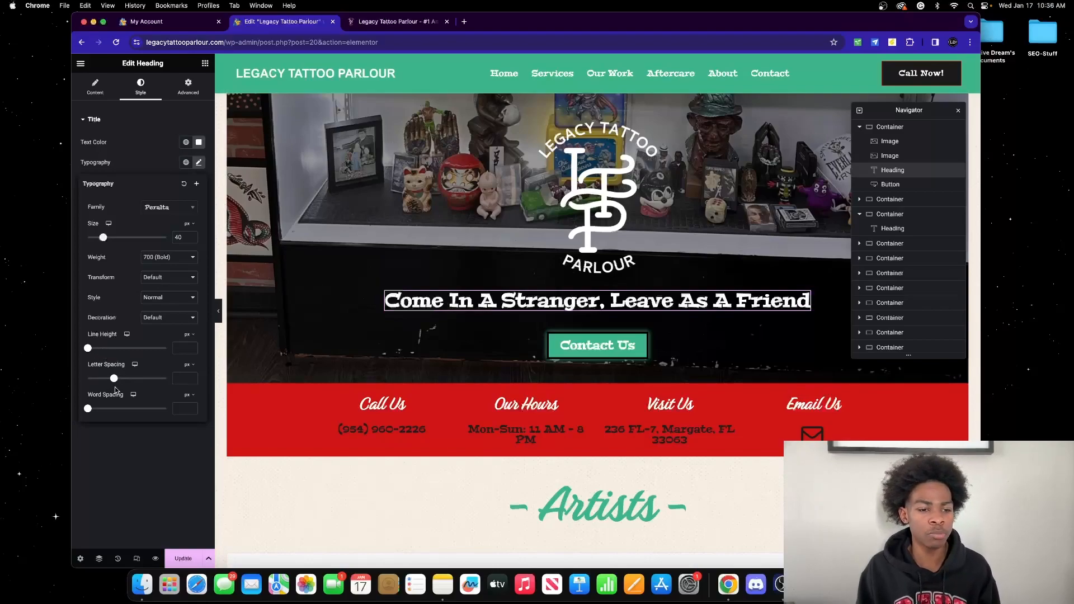
Step: Raise the hero heading's line height and letter spacing to 9.1 px, then reload the page
{"action": "left_click_drag", "start_coordinate": [87, 349], "coordinate": [162, 378]}
{"action": "left_click_drag", "start_coordinate": [88, 409], "coordinate": [148, 410]}
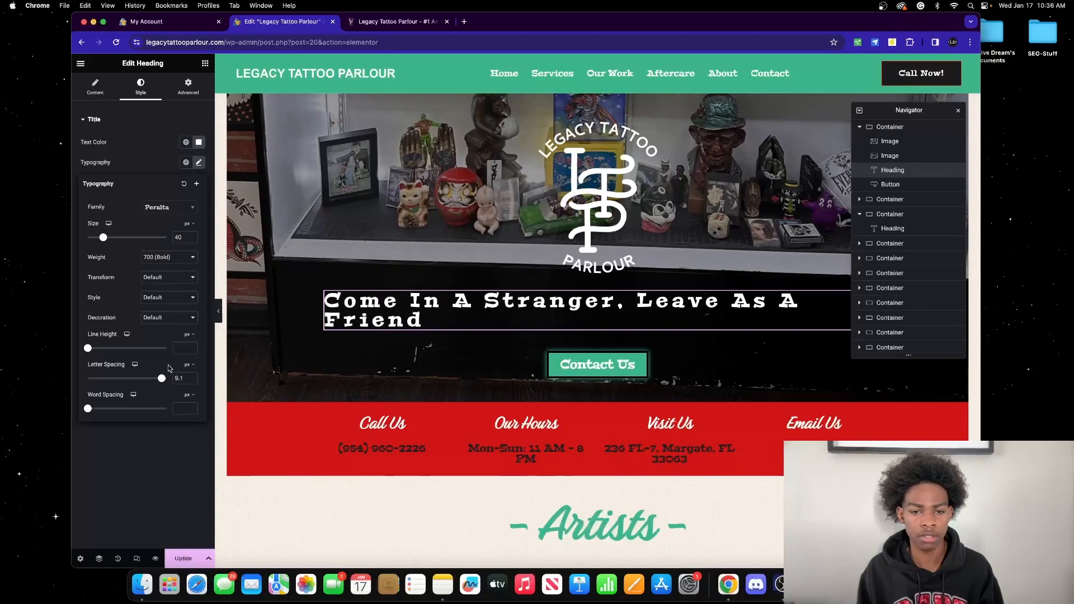
{"action": "left_click", "coordinate": [116, 42]}
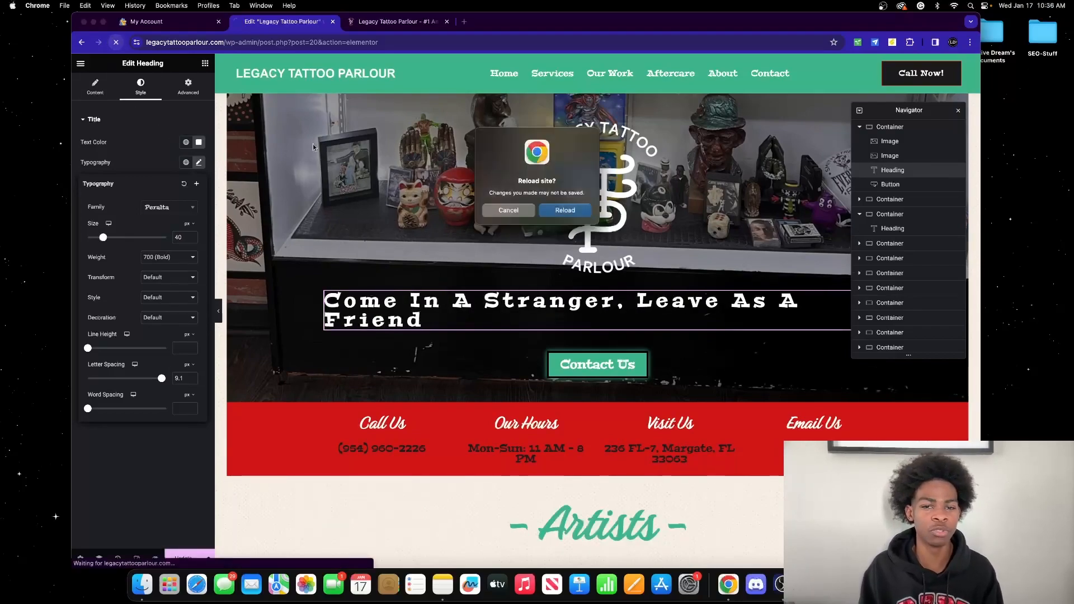
Step: Reload the editor without saving, then select the logo and the one-line hero heading
{"action": "left_click", "coordinate": [554, 210]}
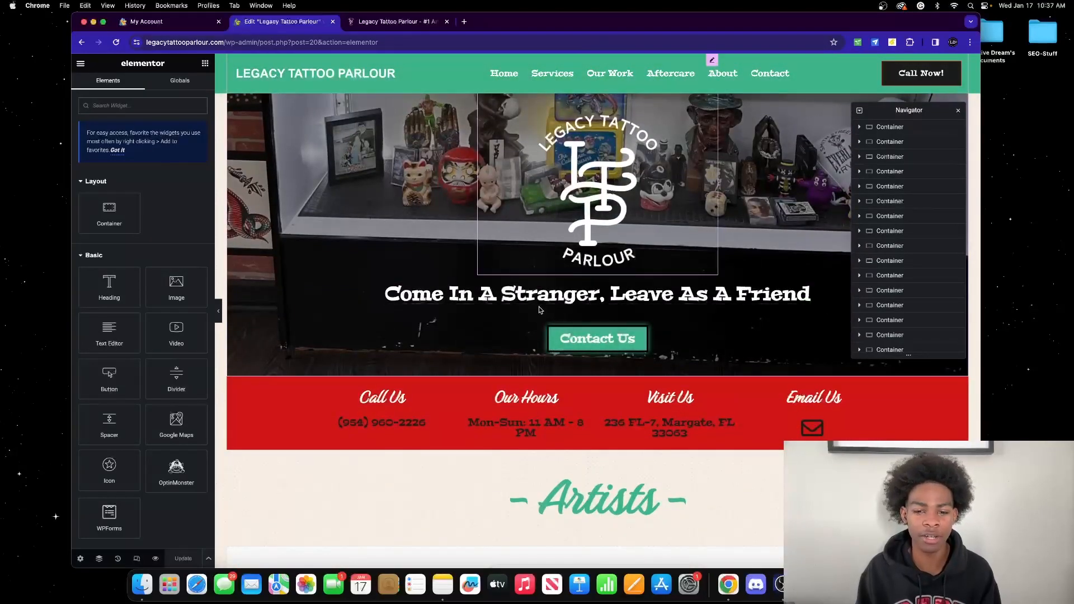
{"action": "left_click", "coordinate": [548, 211]}
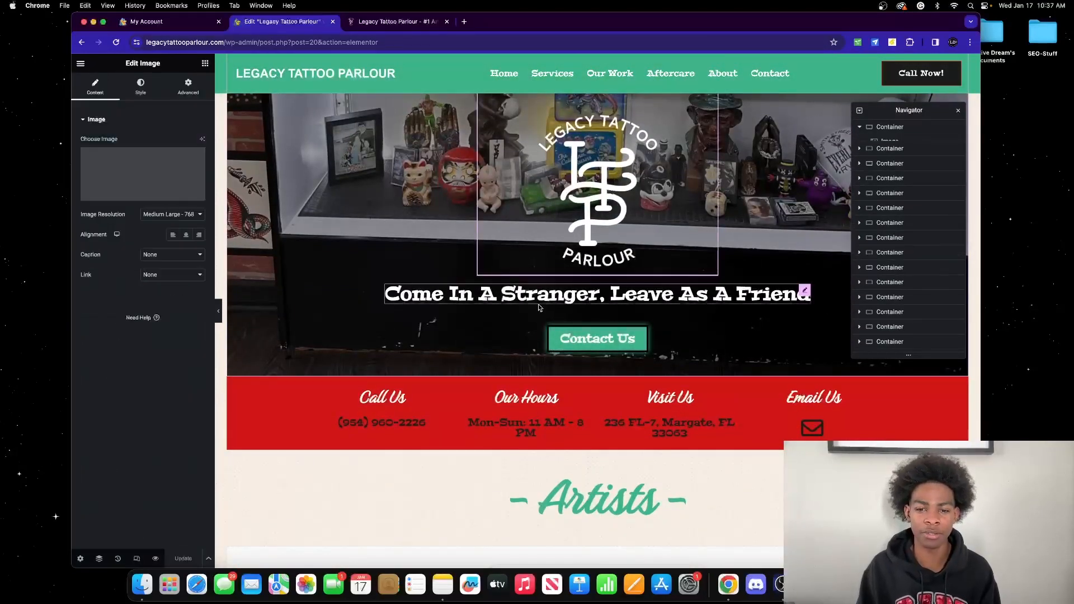
{"action": "left_click", "coordinate": [505, 298]}
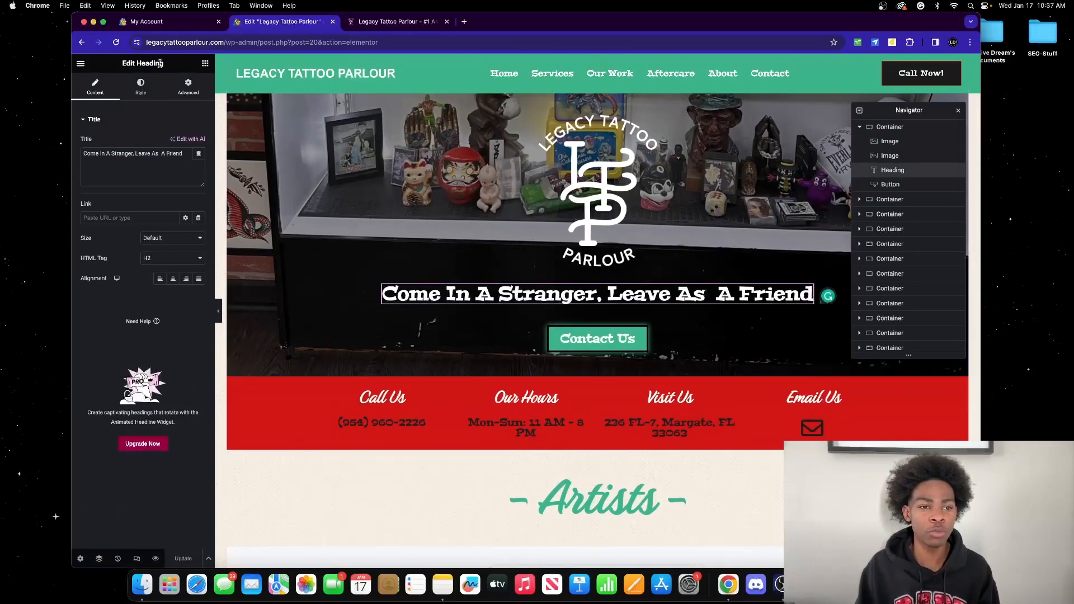
Step: Try a glowing text shadow on the hero heading, remove it, and view its Advanced layout settings
{"action": "left_click", "coordinate": [141, 85]}
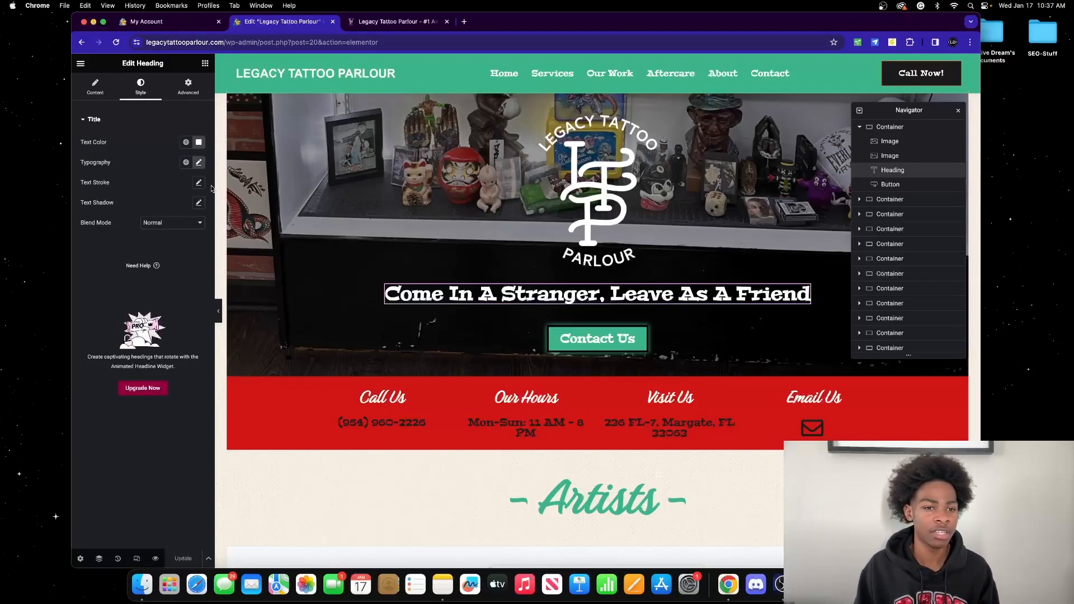
{"action": "left_click", "coordinate": [199, 204]}
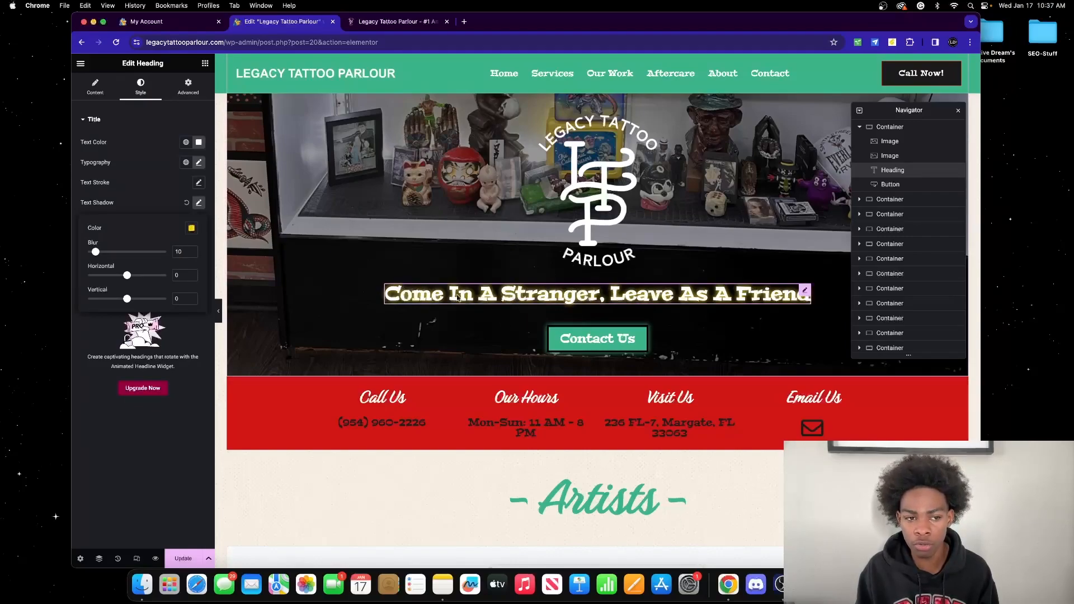
{"action": "left_click", "coordinate": [188, 205]}
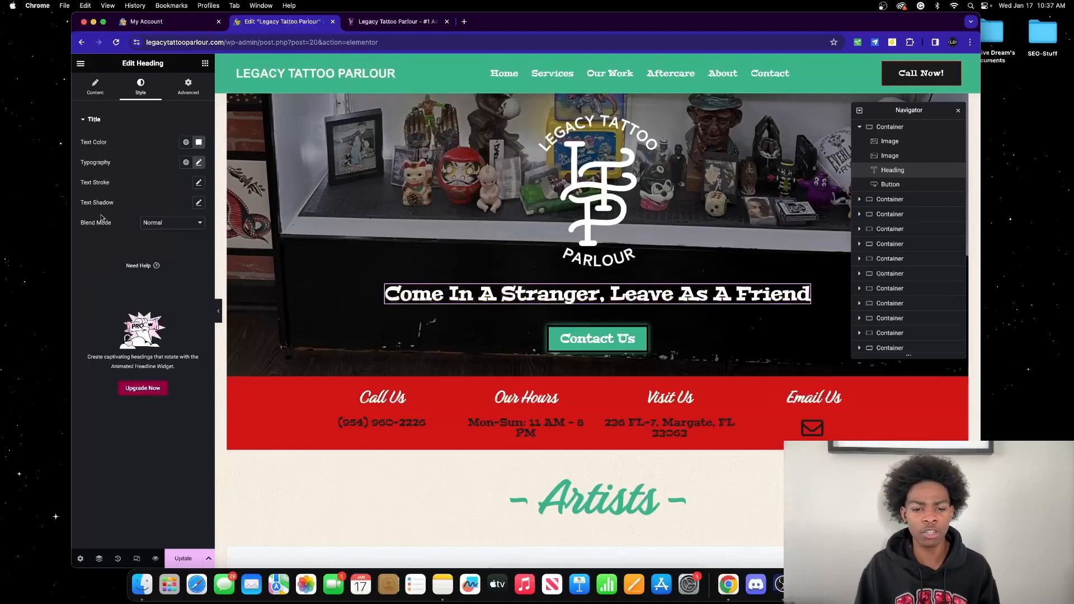
{"action": "scroll", "coordinate": [340, 210], "scroll_direction": "down", "scroll_amount": 3}
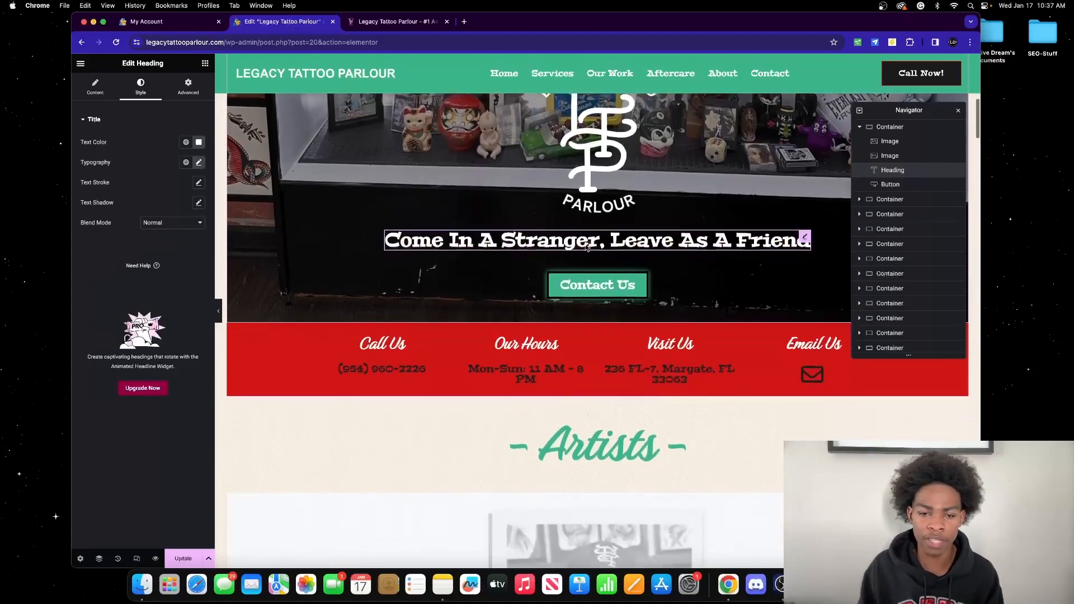
{"action": "left_click", "coordinate": [188, 87]}
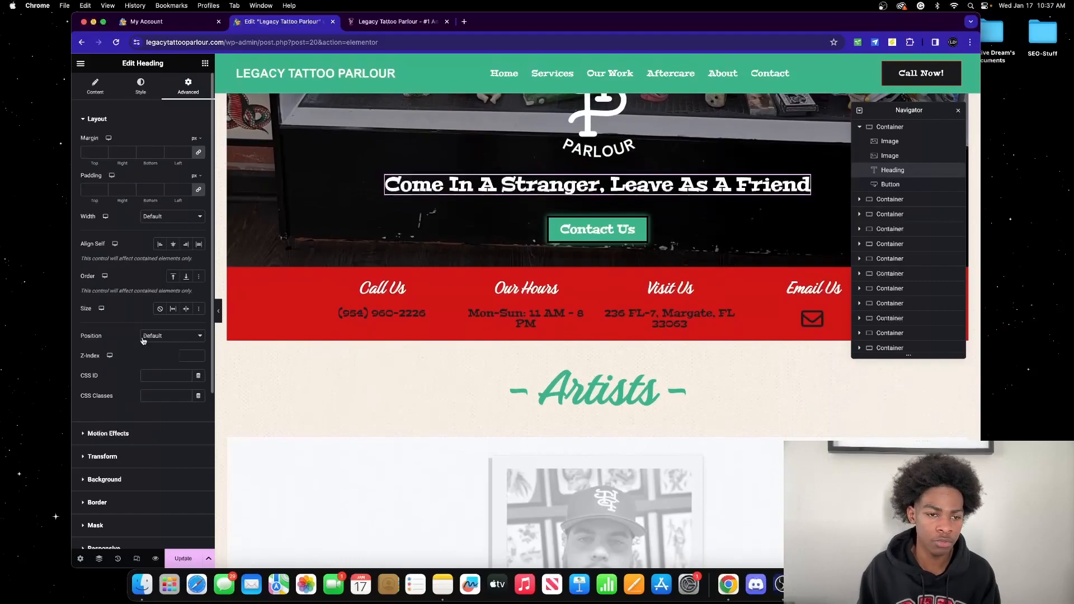
Step: Select the Contact Us button to edit its text, link and Small size
{"action": "scroll", "coordinate": [142, 343], "scroll_direction": "down", "scroll_amount": 10}
{"action": "scroll", "coordinate": [143, 336], "scroll_direction": "up", "scroll_amount": 10}
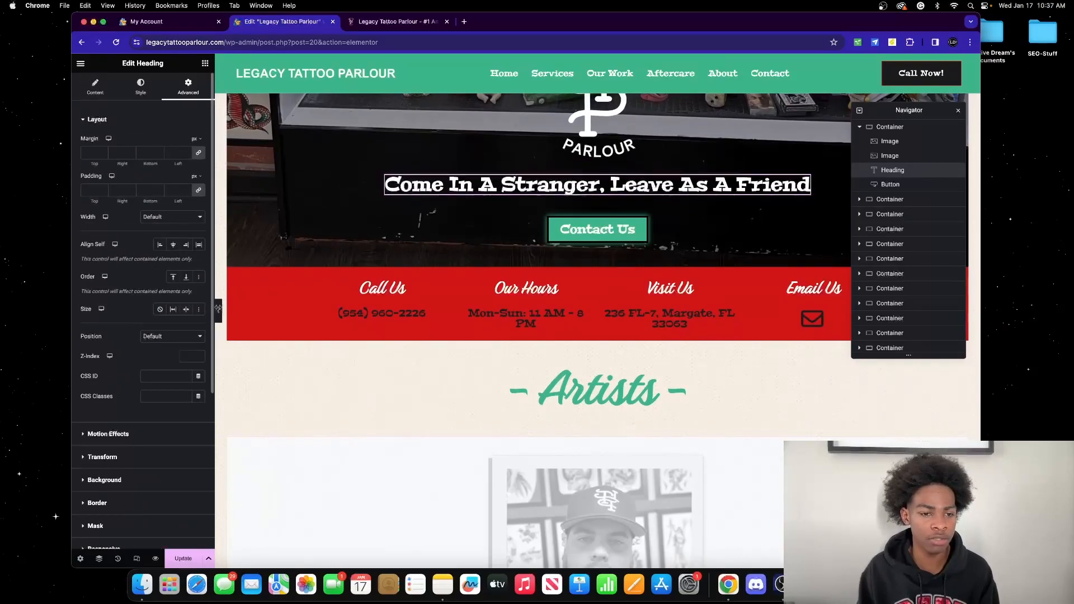
{"action": "left_click", "coordinate": [548, 229]}
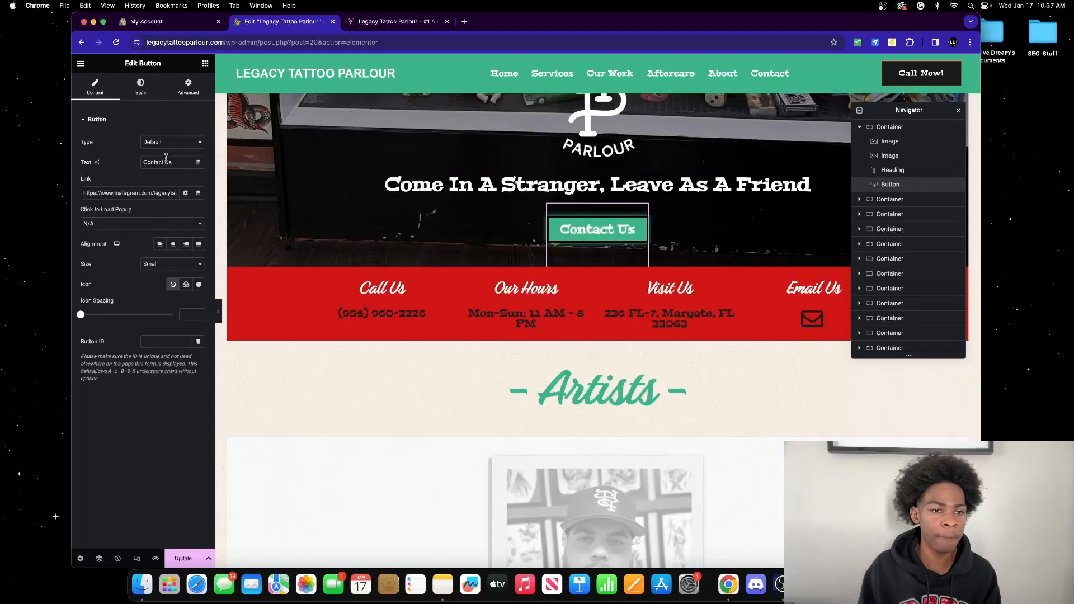
{"action": "left_click_drag", "start_coordinate": [178, 161], "coordinate": [140, 161]}
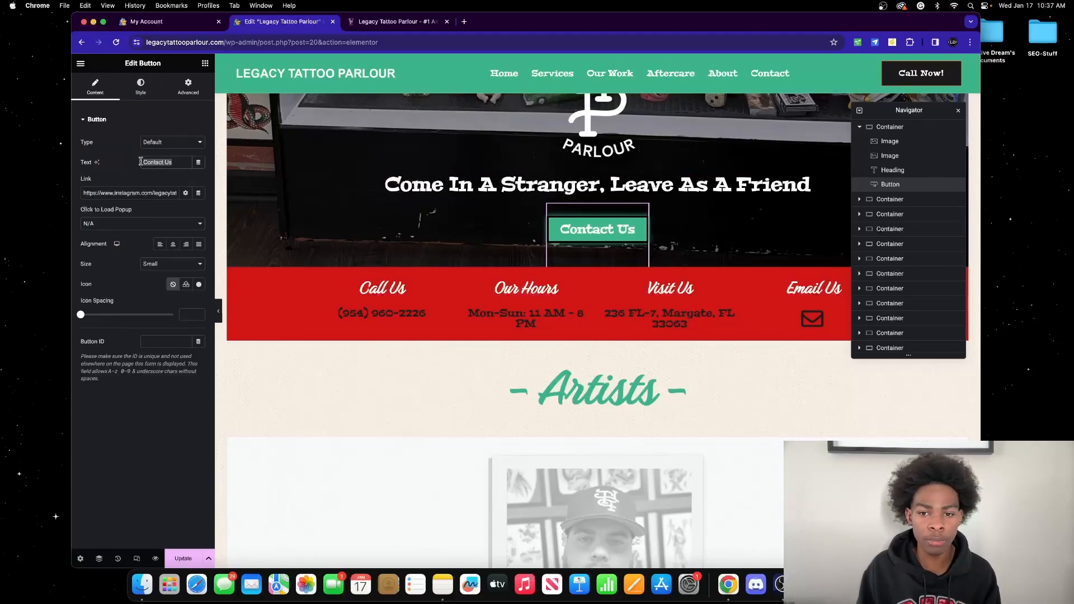
{"action": "left_click", "coordinate": [142, 193]}
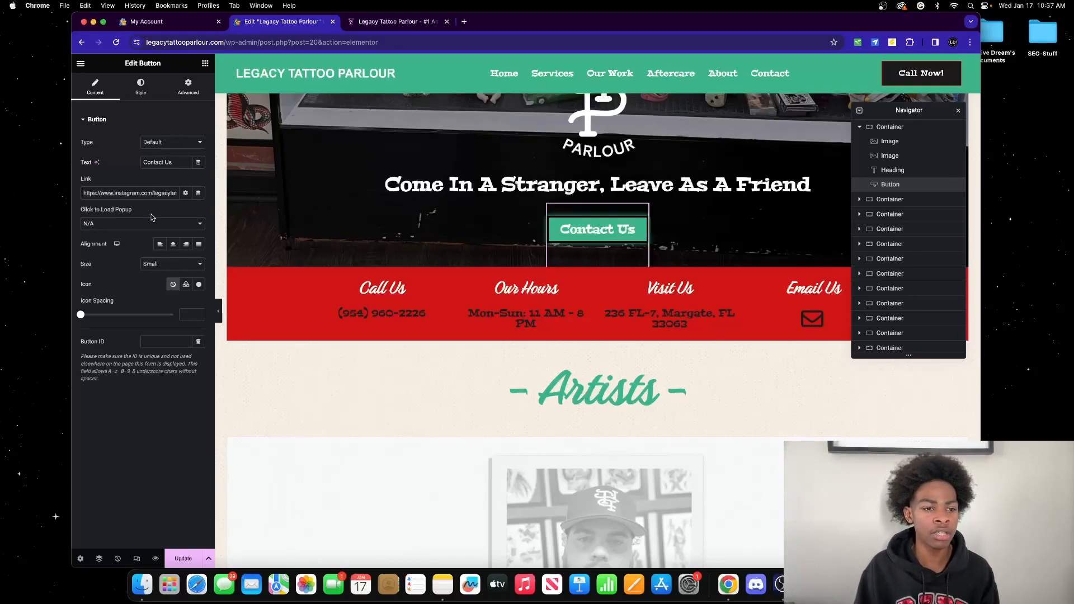
Step: Show the Contact Us button's style and Typography settings, then collapse and reopen the Button section
{"action": "left_click", "coordinate": [143, 87]}
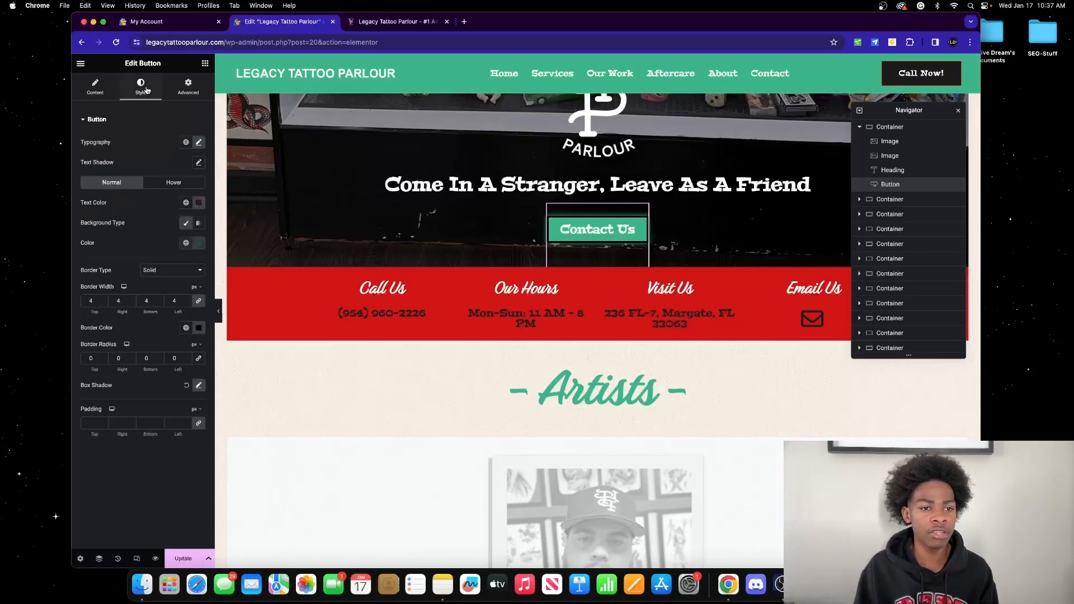
{"action": "left_click", "coordinate": [200, 144]}
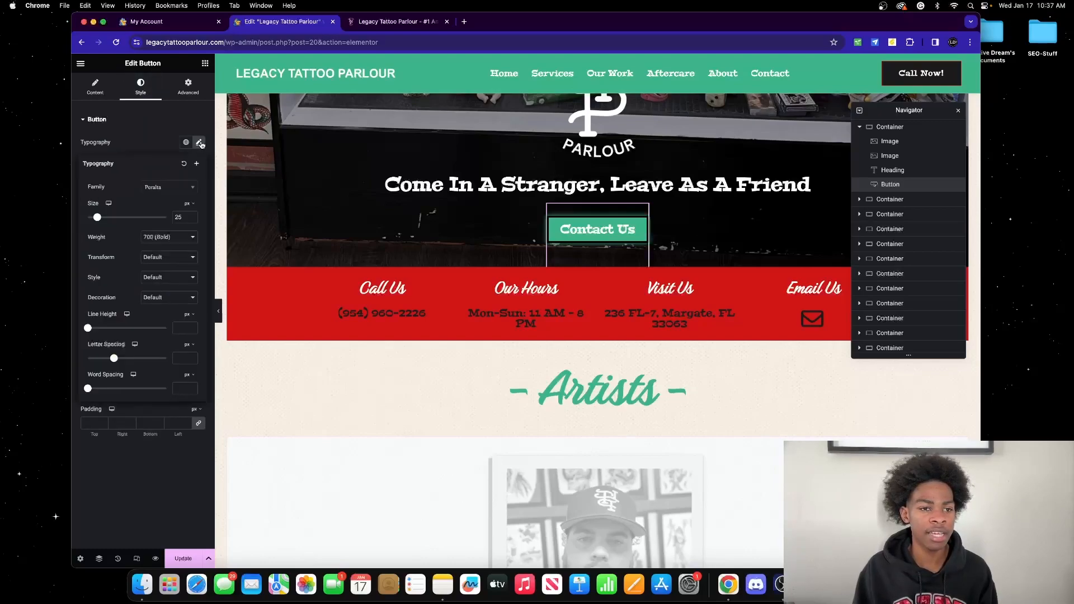
{"action": "left_click", "coordinate": [150, 126]}
{"action": "left_click", "coordinate": [151, 127]}
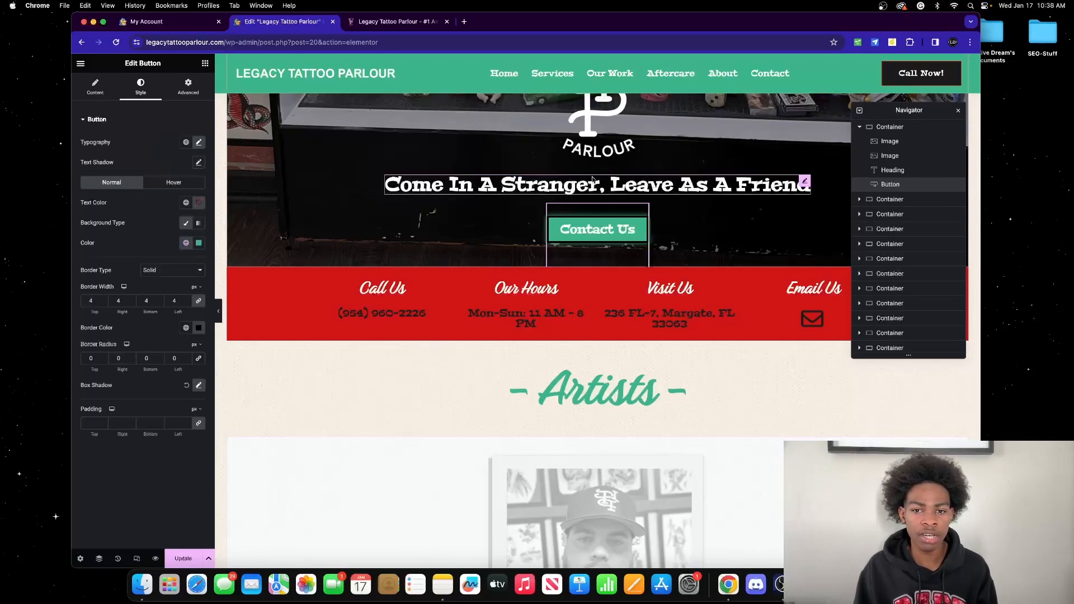
Step: Try other background colours on the button, then undo to keep the original green
{"action": "left_click", "coordinate": [199, 243]}
{"action": "mouse_move", "coordinate": [216, 303]}
{"action": "left_mouse_down"}
{"action": "mouse_move", "coordinate": [145, 291]}
{"action": "mouse_move", "coordinate": [235, 355]}
{"action": "mouse_move", "coordinate": [144, 311]}
{"action": "mouse_move", "coordinate": [210, 286]}
{"action": "mouse_move", "coordinate": [201, 313]}
{"action": "left_mouse_up"}
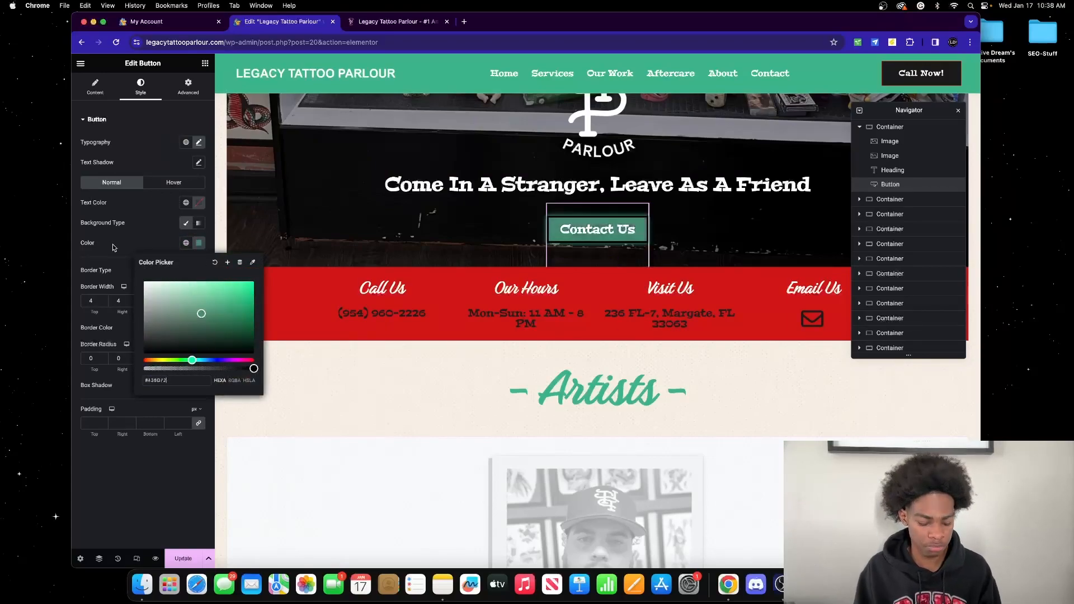
{"action": "left_click", "coordinate": [155, 247]}
{"action": "key", "text": "super+z"}
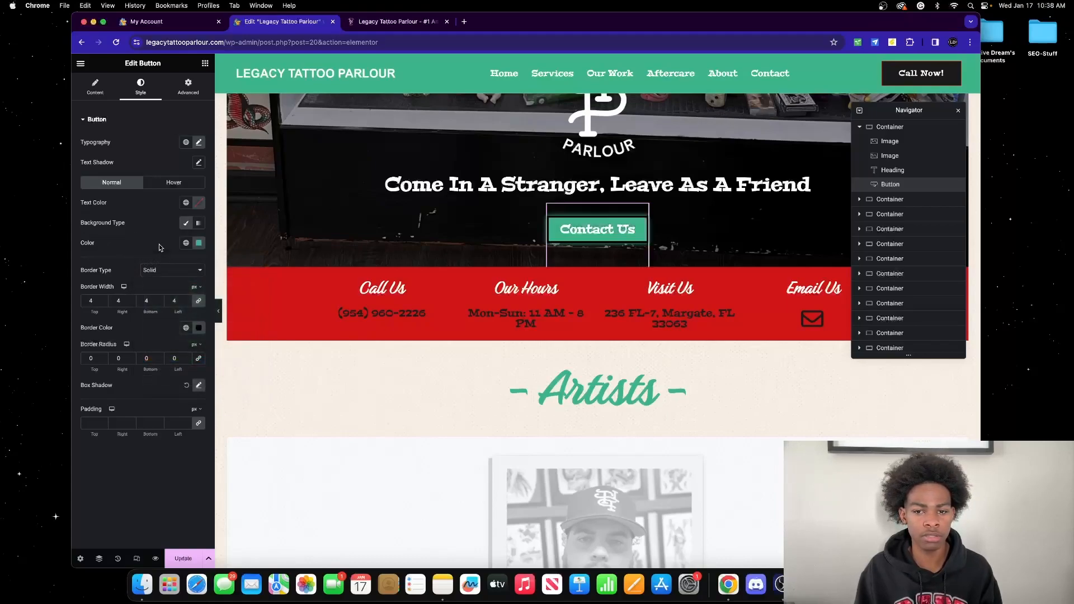
Step: In hover settings, try Rotate and Bounce Out animations, then undo back to Float
{"action": "left_click", "coordinate": [174, 183]}
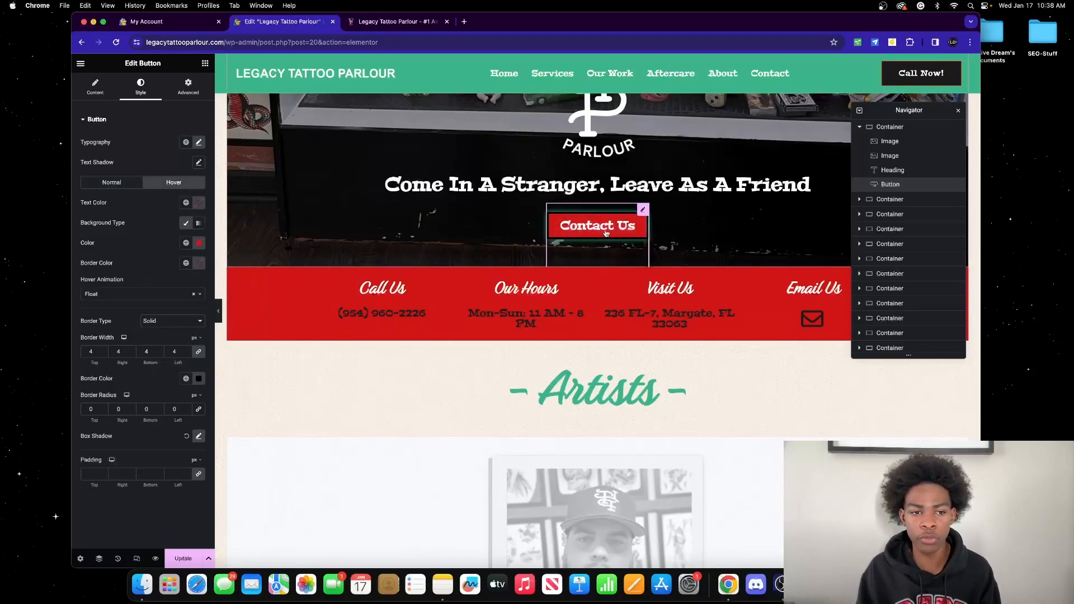
{"action": "left_click", "coordinate": [135, 294]}
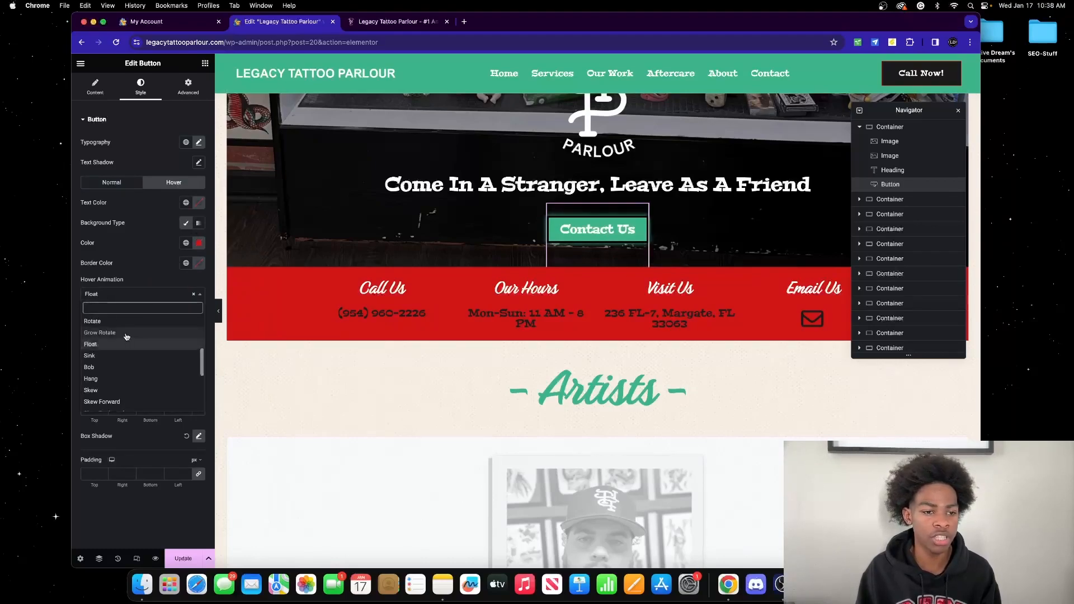
{"action": "left_click", "coordinate": [132, 322]}
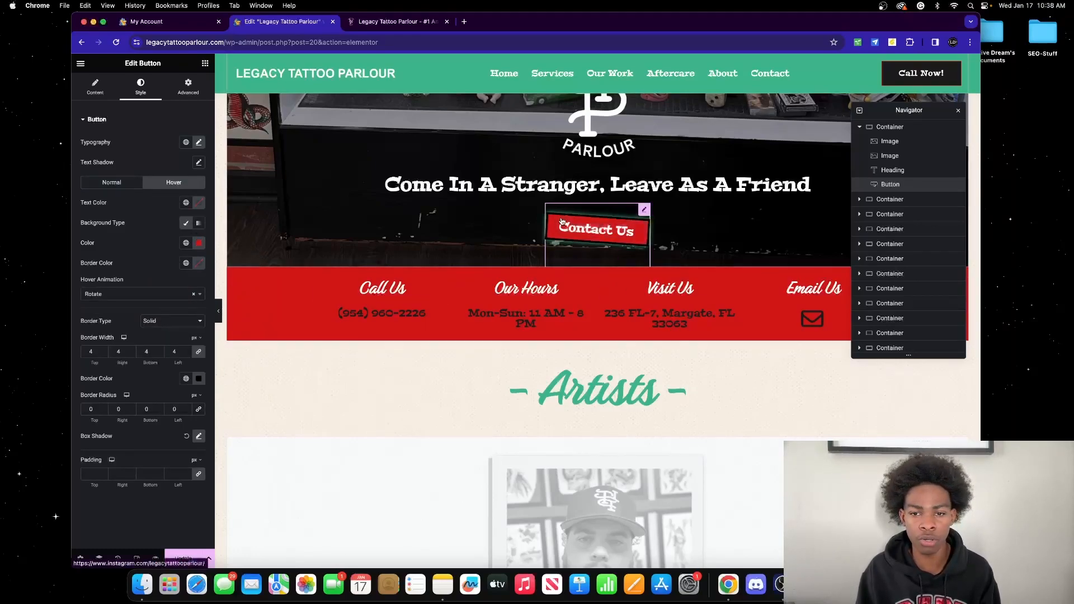
{"action": "left_click", "coordinate": [124, 292]}
{"action": "left_click", "coordinate": [100, 321]}
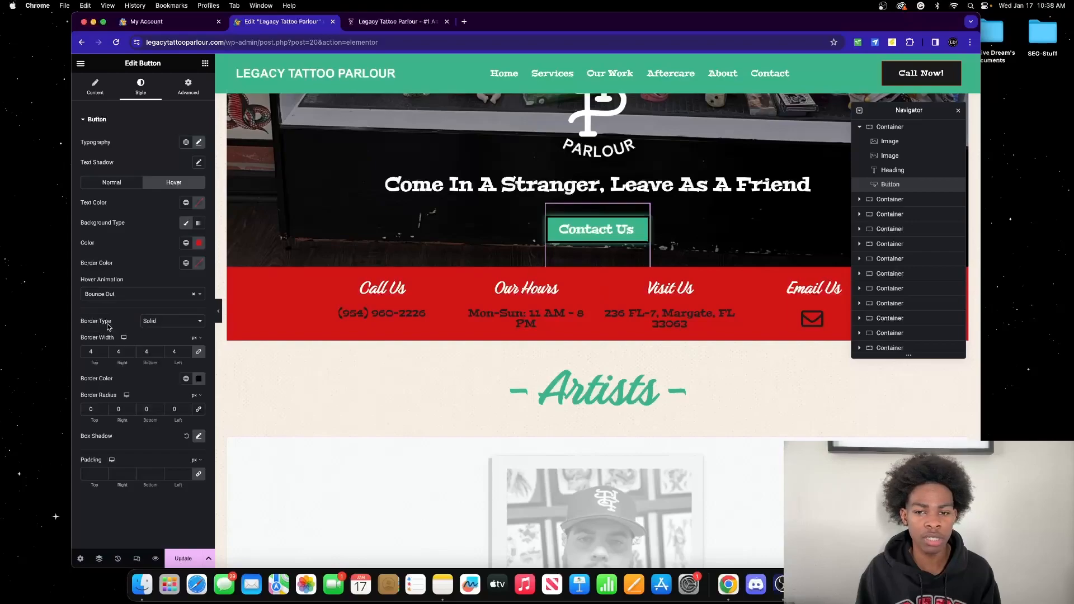
{"action": "key", "text": "super+z"}
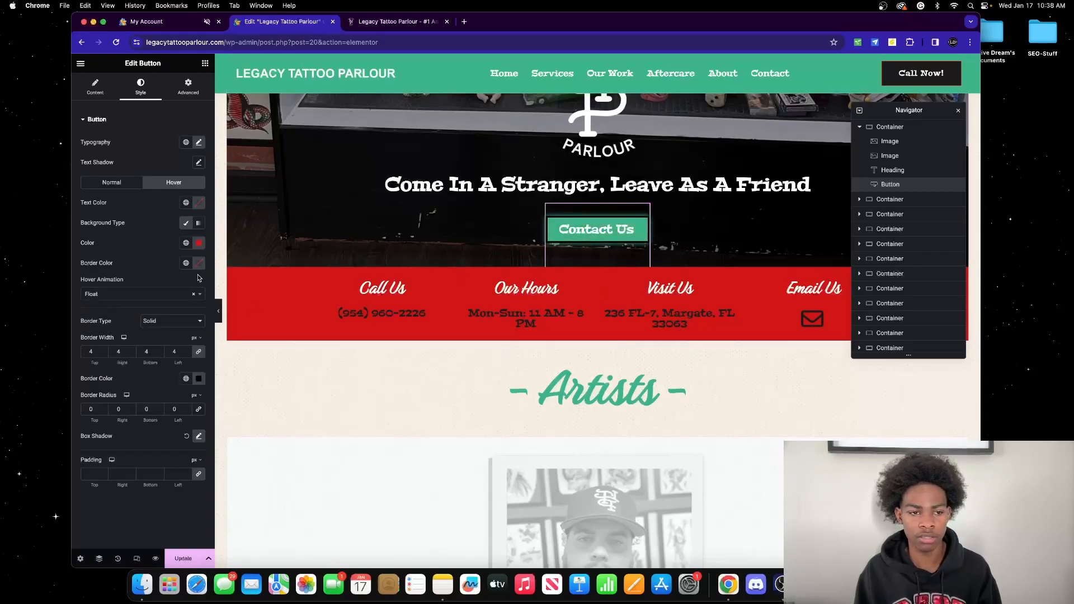
{"action": "key", "text": "super+z"}
{"action": "key", "text": "super+z"}
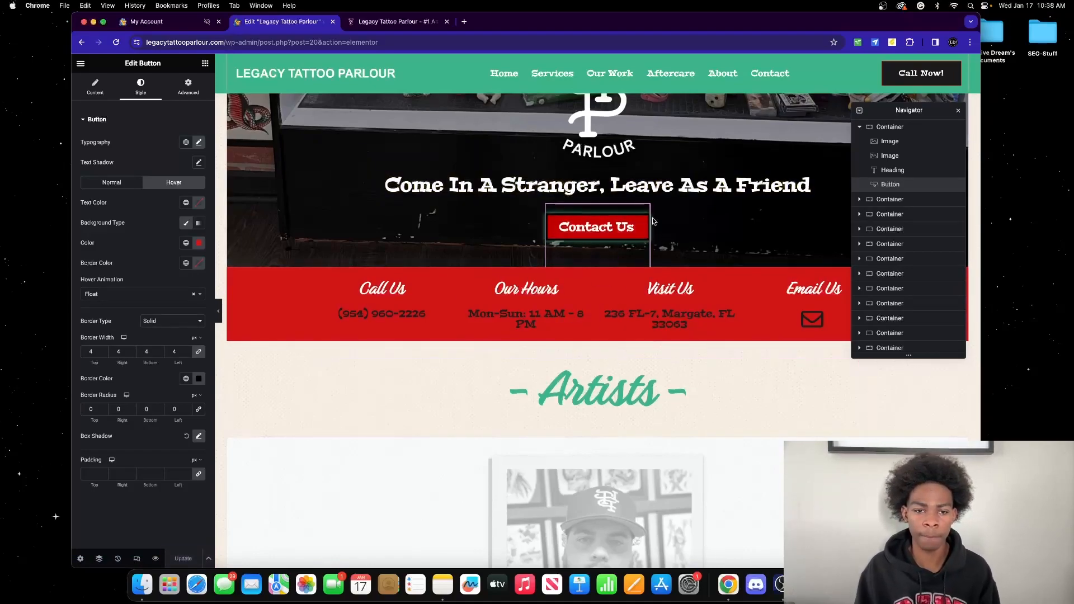
Step: Try linking Contact Us to a site page, undo back to Instagram, then select the phone button
{"action": "left_click", "coordinate": [188, 87]}
{"action": "left_click", "coordinate": [95, 87]}
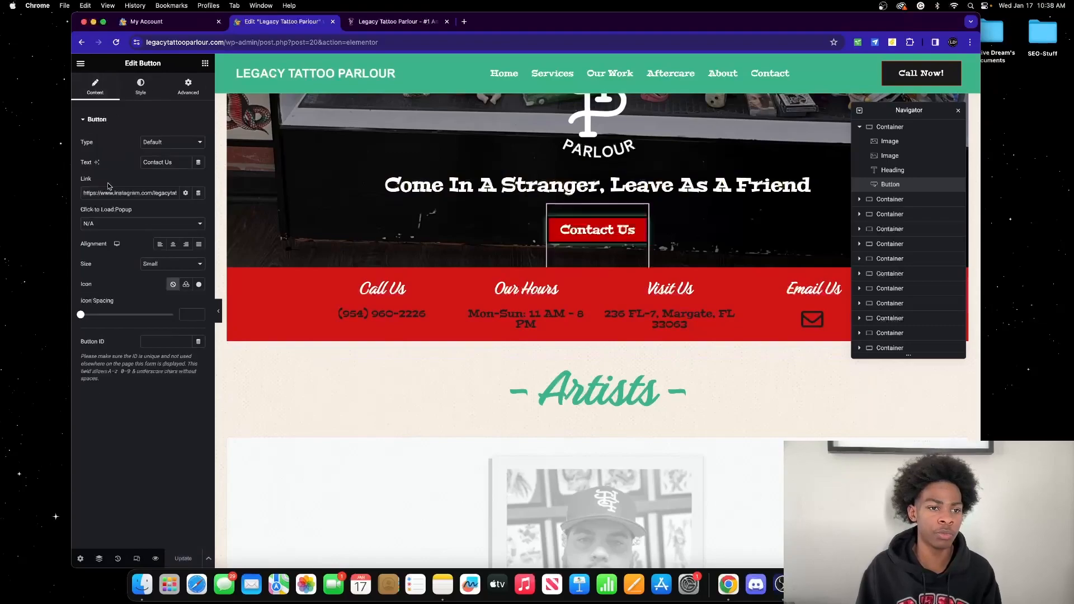
{"action": "triple_click", "coordinate": [153, 193]}
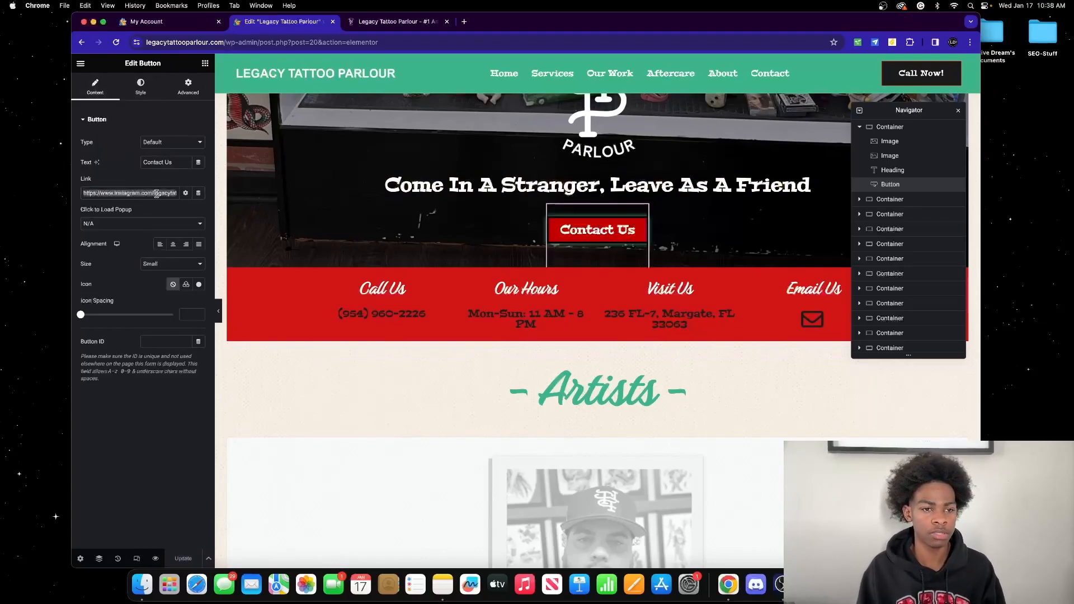
{"action": "type", "text": "h"}
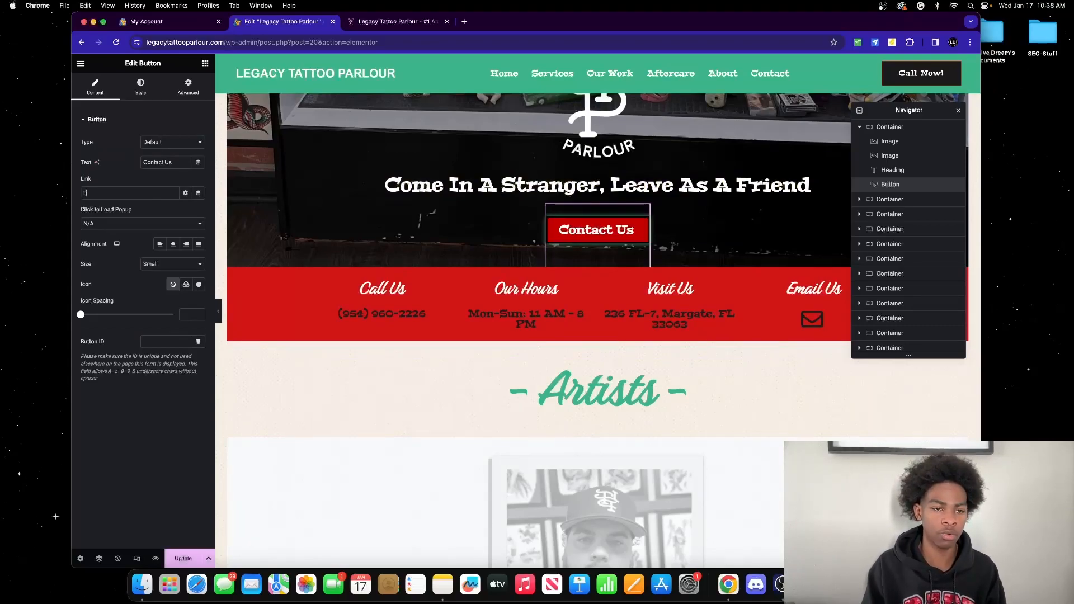
{"action": "type", "text": "ome"}
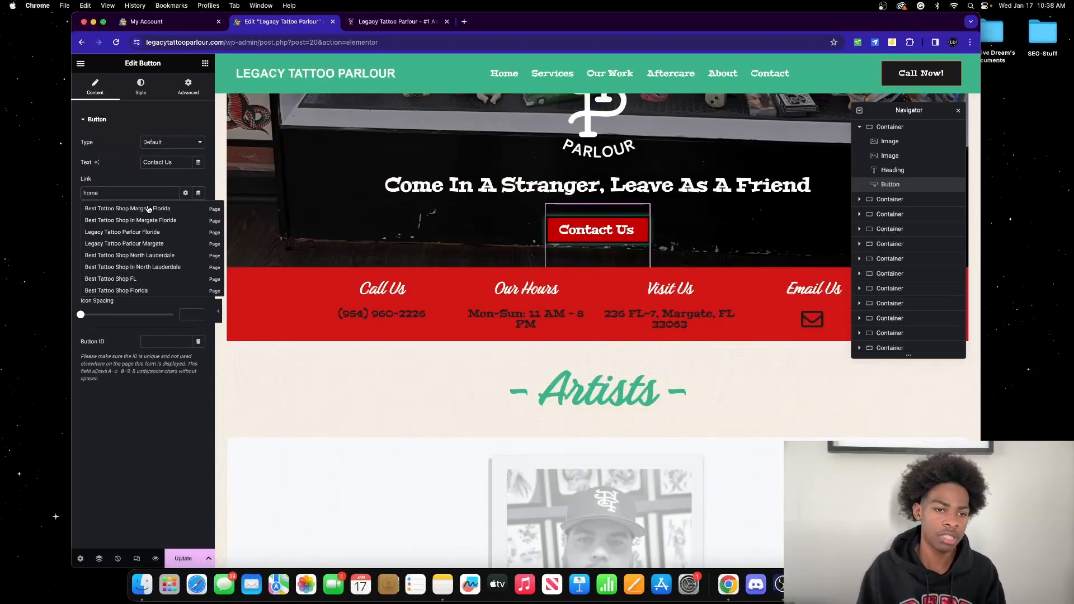
{"action": "left_click", "coordinate": [149, 209]}
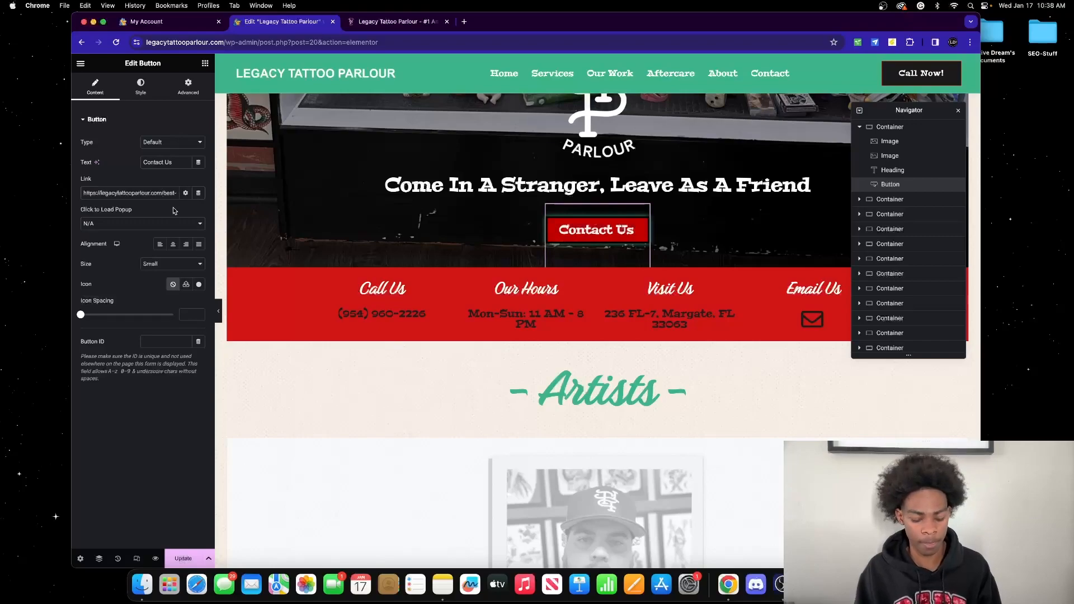
{"action": "key", "text": "super+z"}
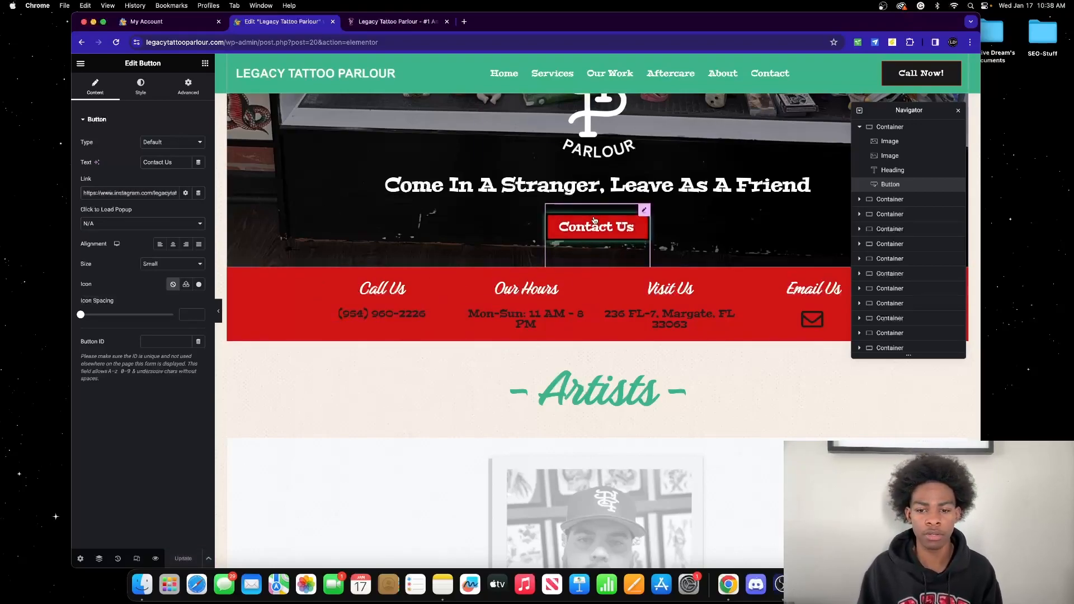
{"action": "scroll", "coordinate": [548, 235], "scroll_direction": "down", "scroll_amount": 2}
{"action": "left_click", "coordinate": [381, 270]}
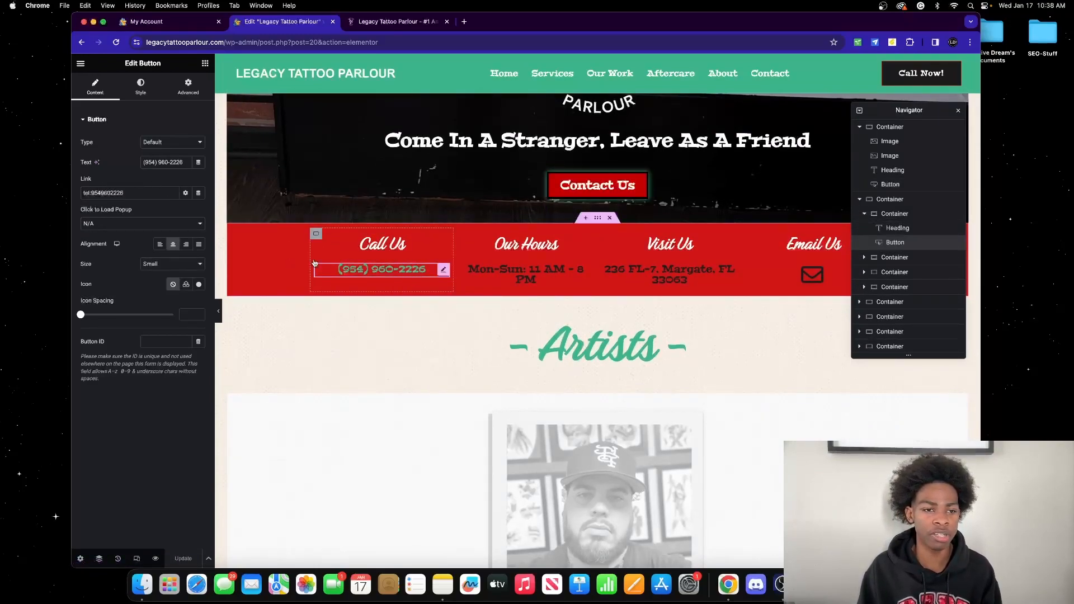
Step: Review the links on the phone, opening hours, address and Email Us buttons
{"action": "left_click_drag", "start_coordinate": [134, 189], "coordinate": [24, 191]}
{"action": "left_click", "coordinate": [121, 193]}
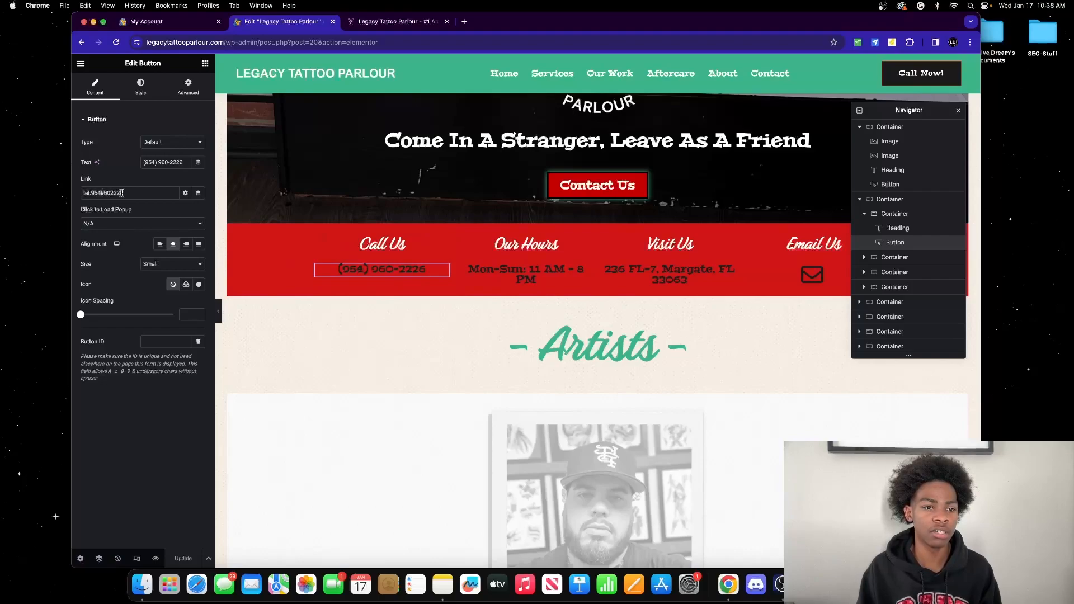
{"action": "left_click", "coordinate": [492, 273]}
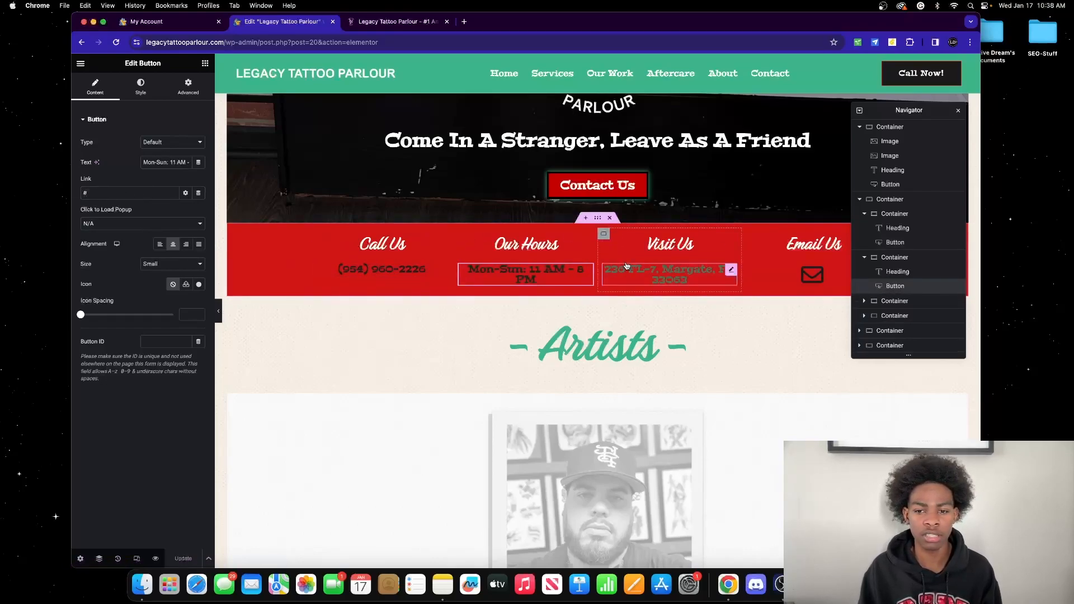
{"action": "left_click", "coordinate": [727, 273]}
{"action": "left_click", "coordinate": [813, 274]}
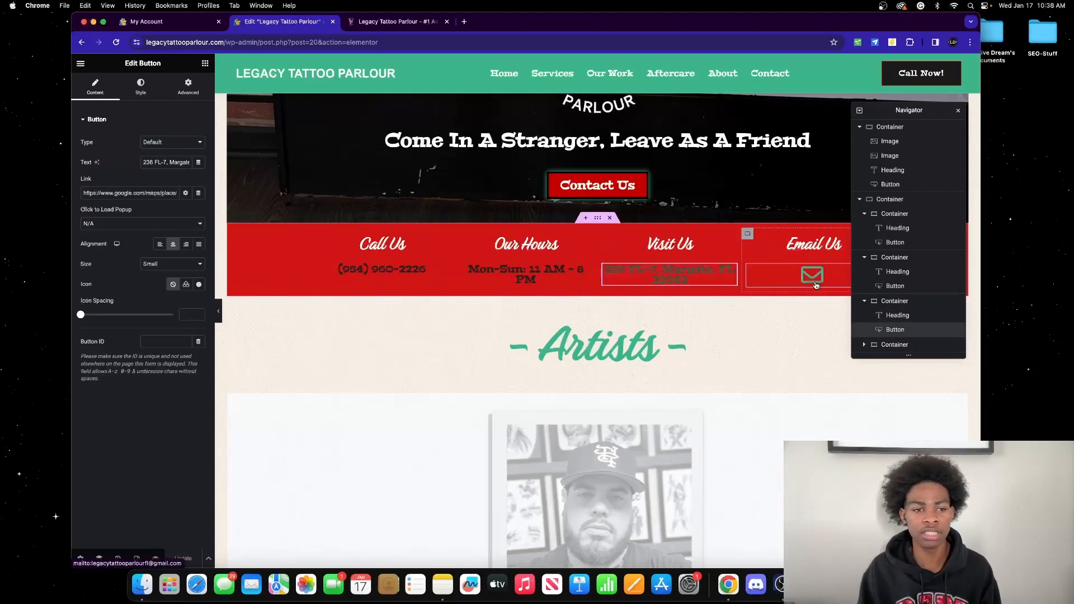
Step: Scroll down to the Artists section and select the first artist card's photo
{"action": "scroll", "coordinate": [385, 259], "scroll_direction": "down", "scroll_amount": 3}
{"action": "scroll", "coordinate": [464, 259], "scroll_direction": "down", "scroll_amount": 10}
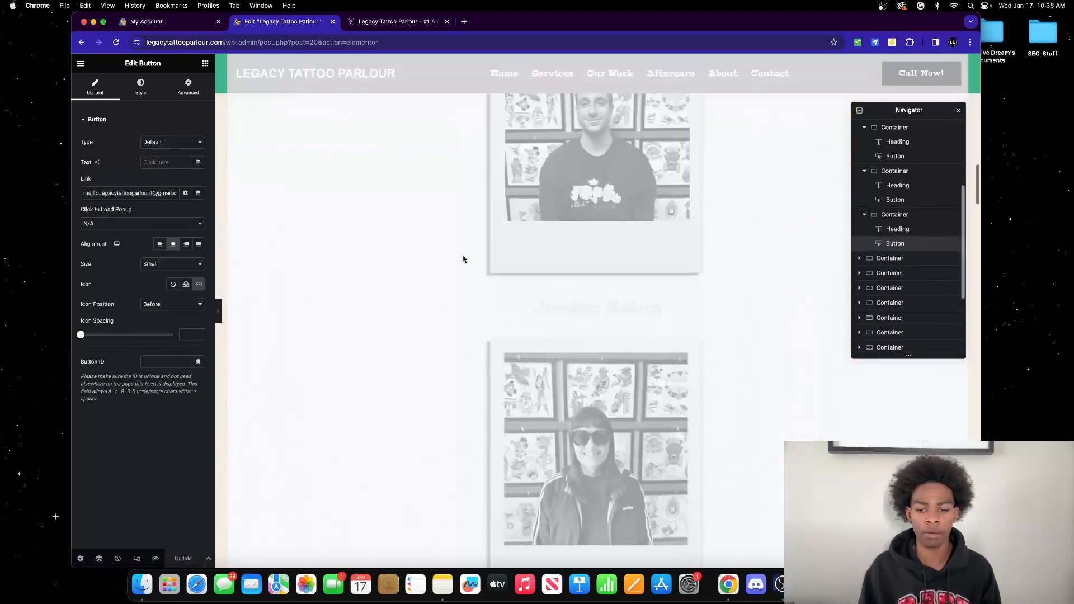
{"action": "scroll", "coordinate": [364, 246], "scroll_direction": "up", "scroll_amount": 4}
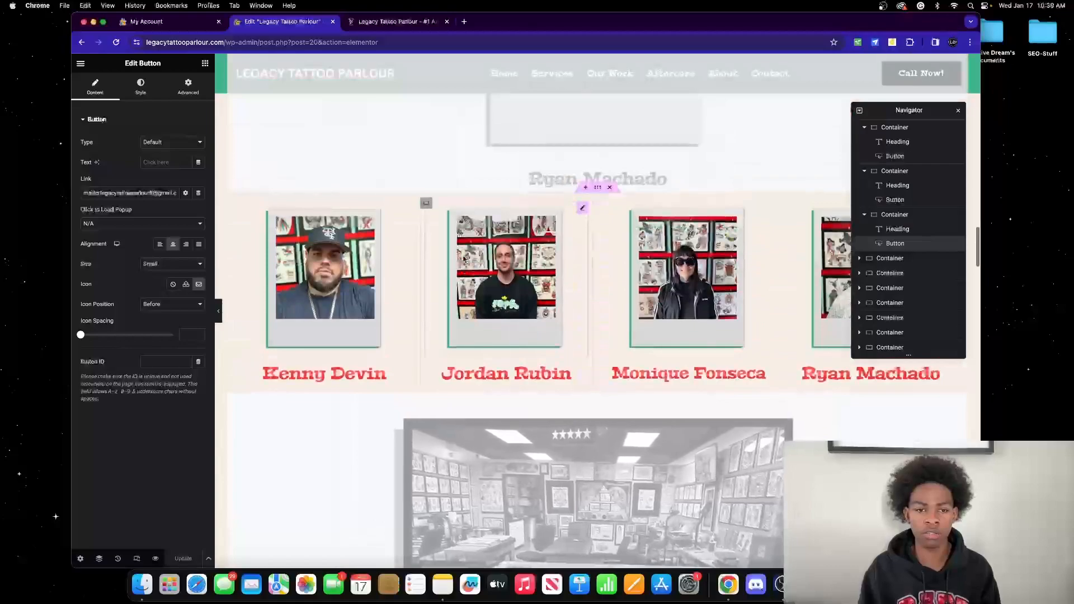
{"action": "left_click", "coordinate": [261, 232]}
Step: Set the artist photo to the gloved tattoo-hands image, reopen the library, load all items, and bring up Finder
{"action": "left_click", "coordinate": [155, 182]}
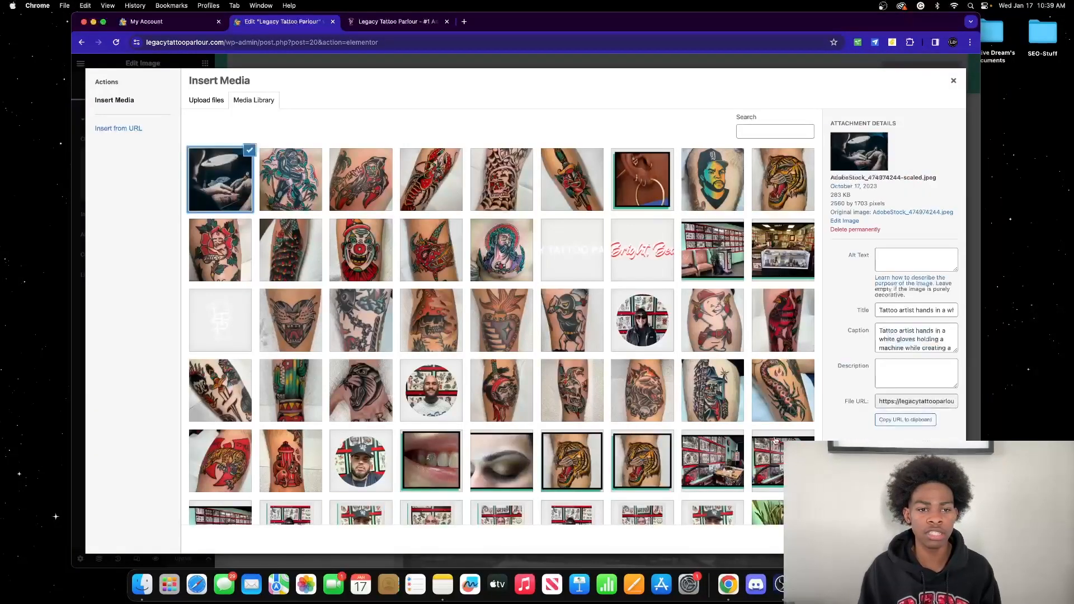
{"action": "left_click", "coordinate": [944, 539]}
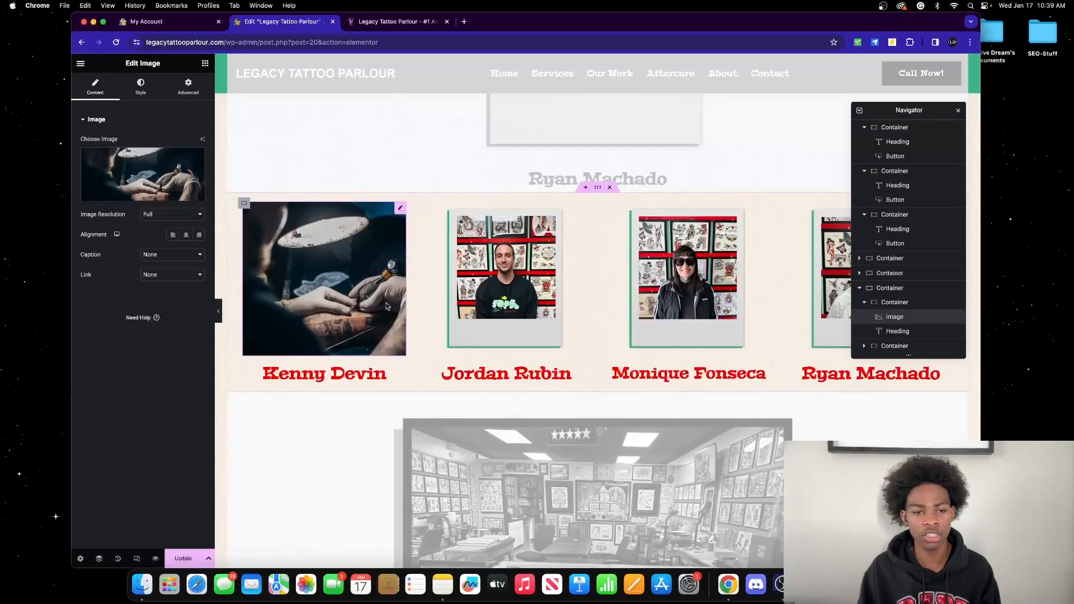
{"action": "left_click", "coordinate": [147, 180]}
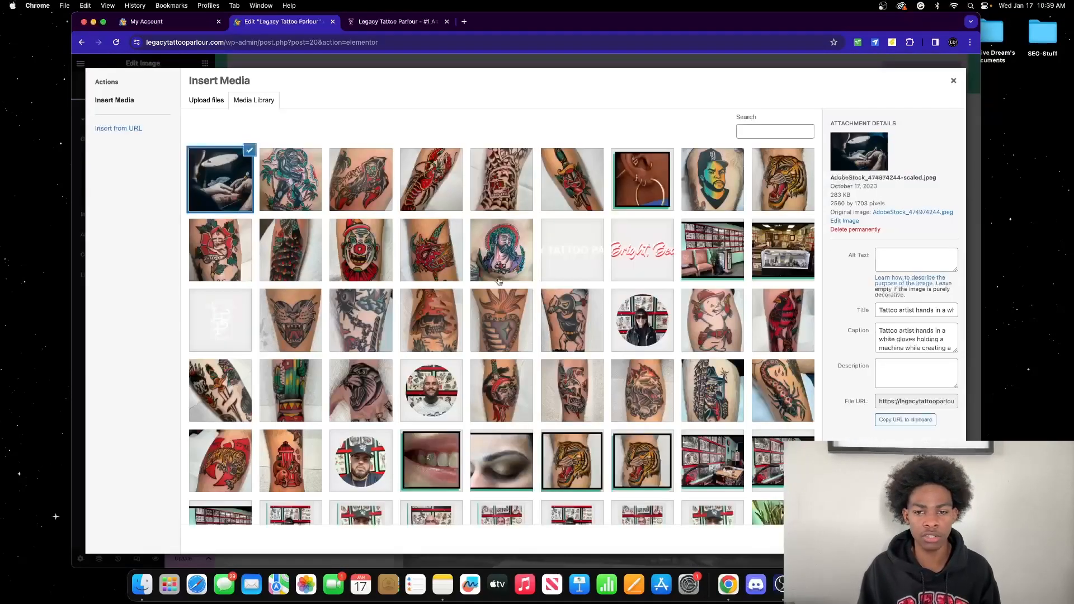
{"action": "scroll", "coordinate": [500, 281], "scroll_direction": "down", "scroll_amount": 3}
{"action": "left_click", "coordinate": [491, 512]}
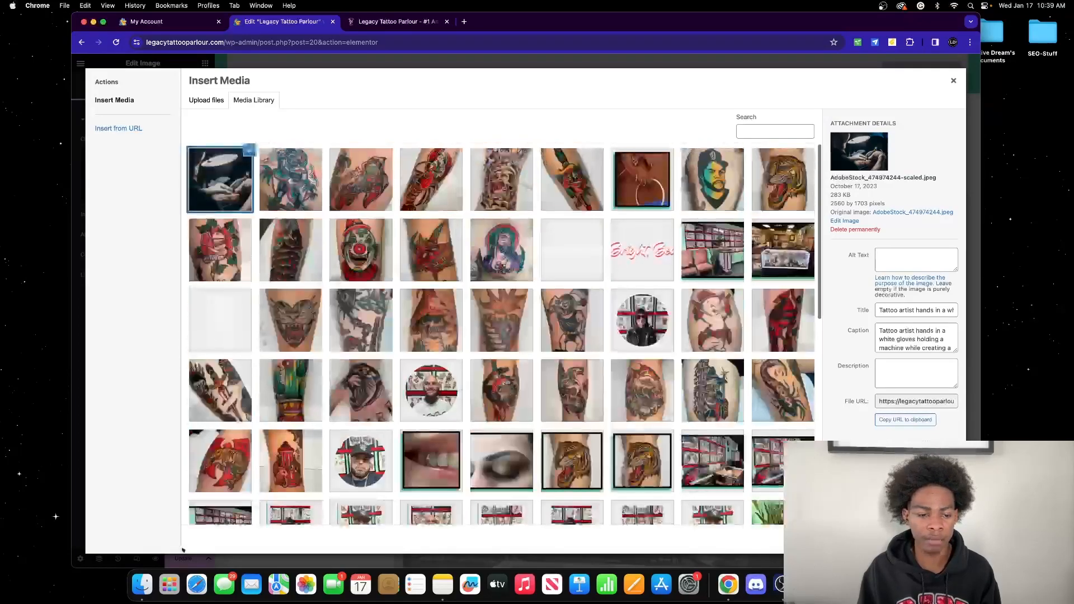
{"action": "left_click", "coordinate": [140, 585]}
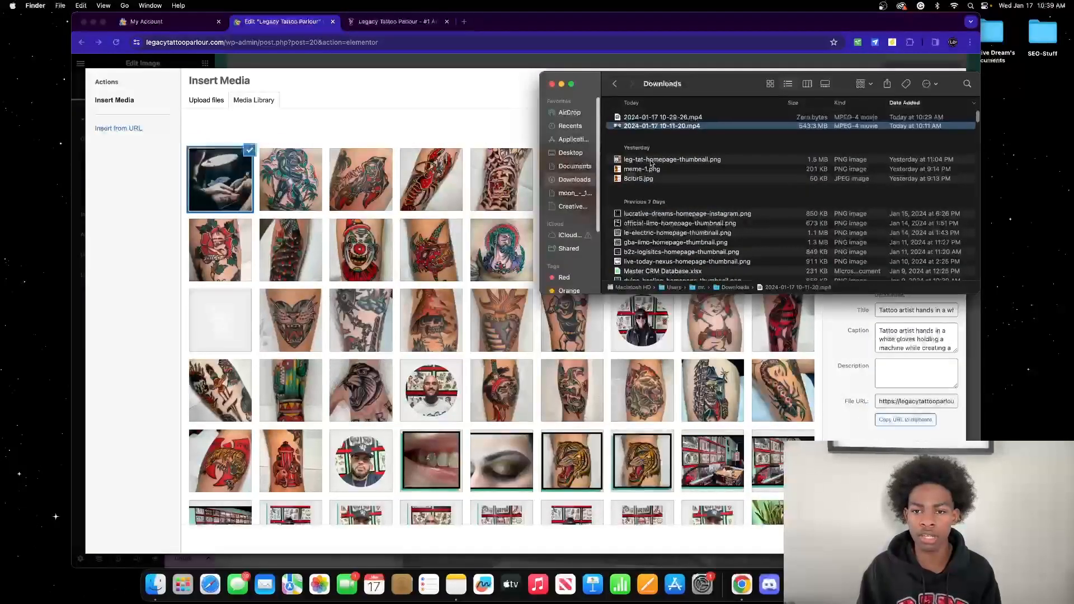
Step: Drag leg-tat-homepage-thumbnail.png from Downloads into the Insert Media library to upload it
{"action": "left_click", "coordinate": [661, 160]}
{"action": "left_click_drag", "start_coordinate": [660, 162], "coordinate": [387, 180]}
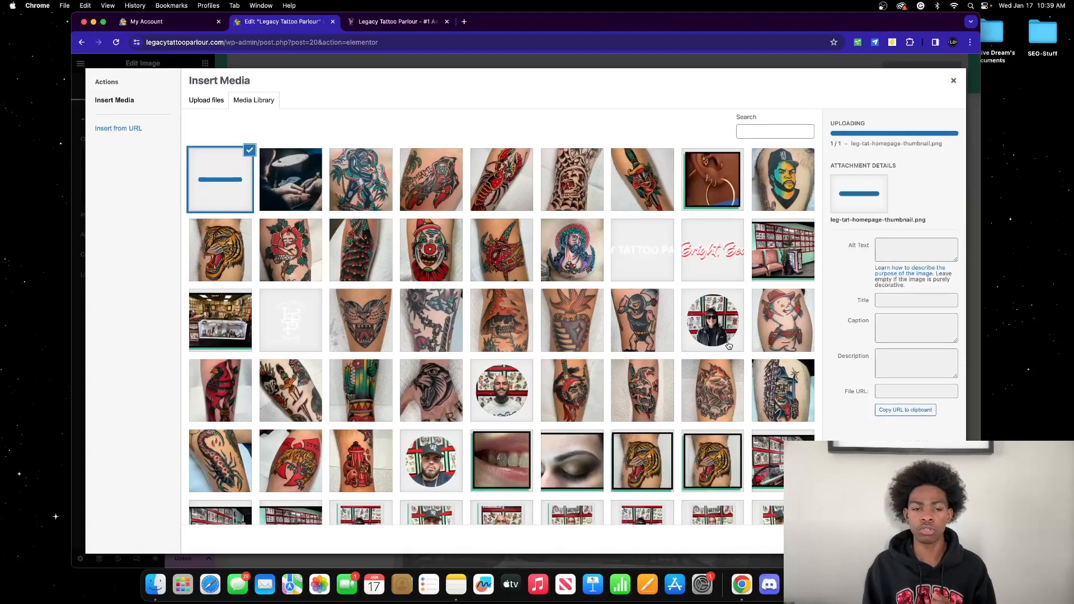
Step: Permanently delete the uploaded leg-tat-homepage-thumbnail.png from the media library
{"action": "scroll", "coordinate": [729, 346], "scroll_direction": "down", "scroll_amount": 10}
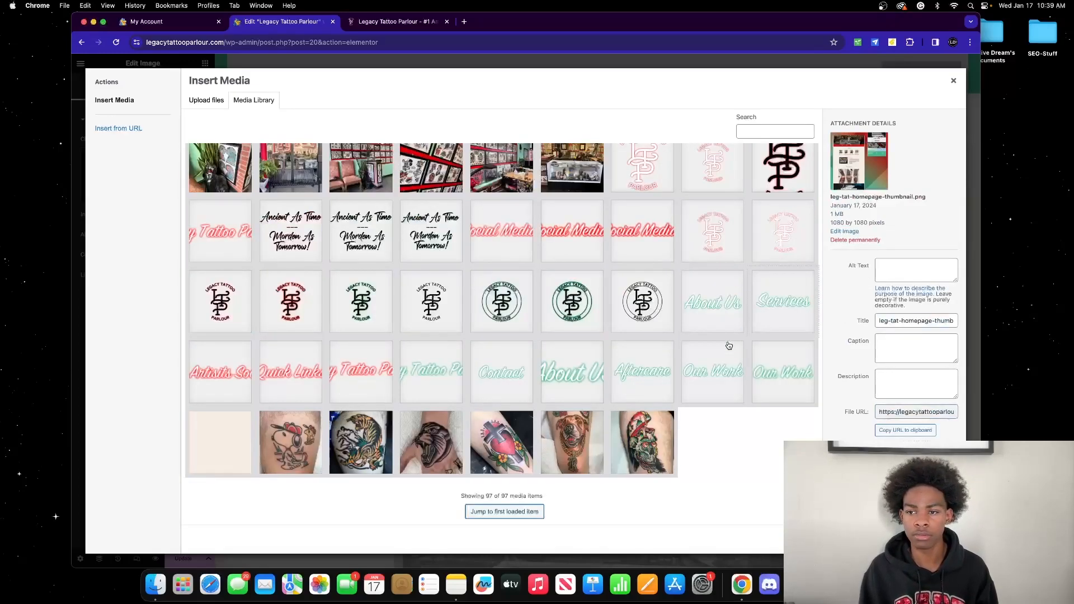
{"action": "scroll", "coordinate": [555, 303], "scroll_direction": "up", "scroll_amount": 10}
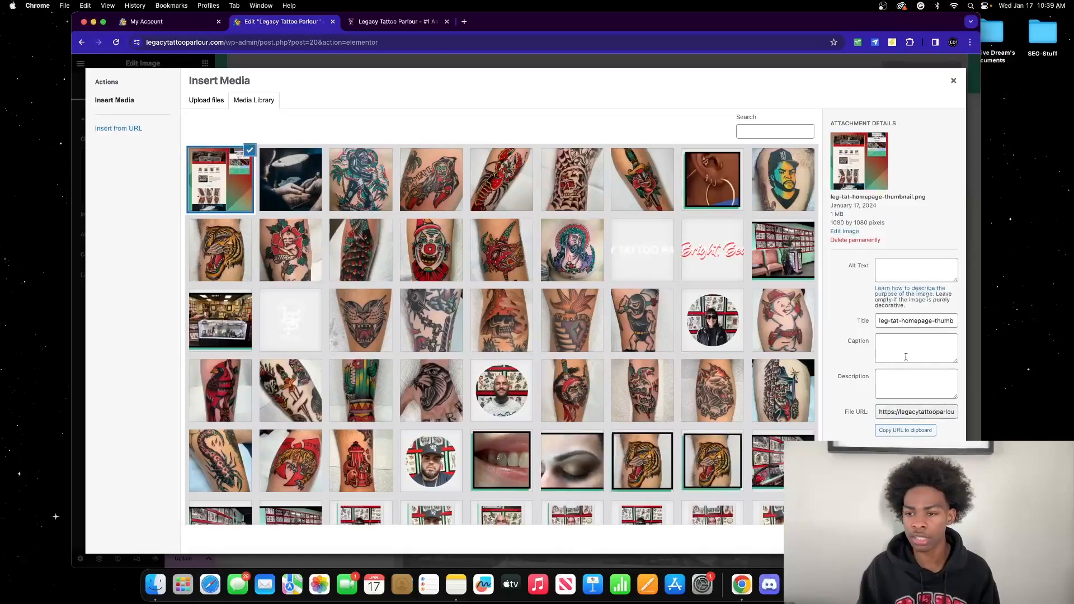
{"action": "left_click", "coordinate": [603, 134]}
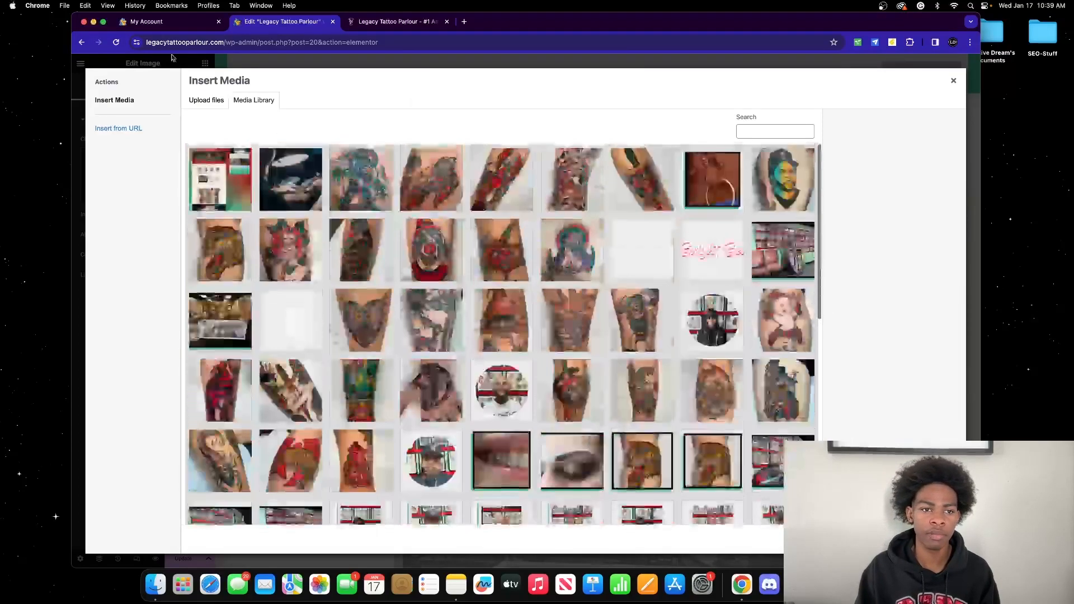
Step: Try Upload files, cancel the file picker, and close Insert Media to return to the editor
{"action": "left_click", "coordinate": [206, 100]}
{"action": "left_click", "coordinate": [572, 282]}
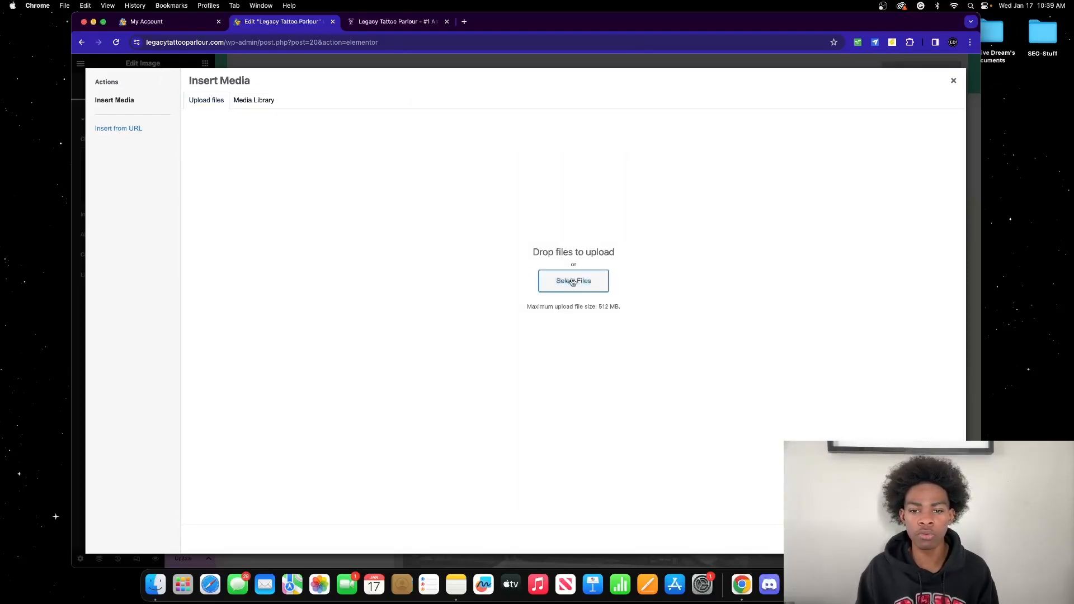
{"action": "scroll", "coordinate": [461, 295], "scroll_direction": "down", "scroll_amount": 6}
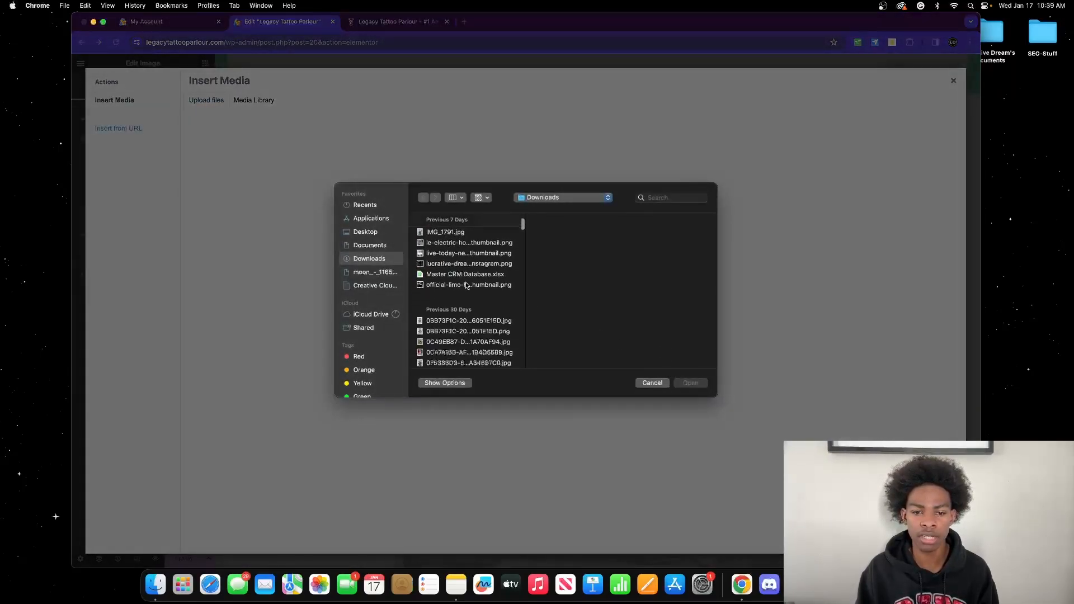
{"action": "scroll", "coordinate": [503, 294], "scroll_direction": "up", "scroll_amount": 4}
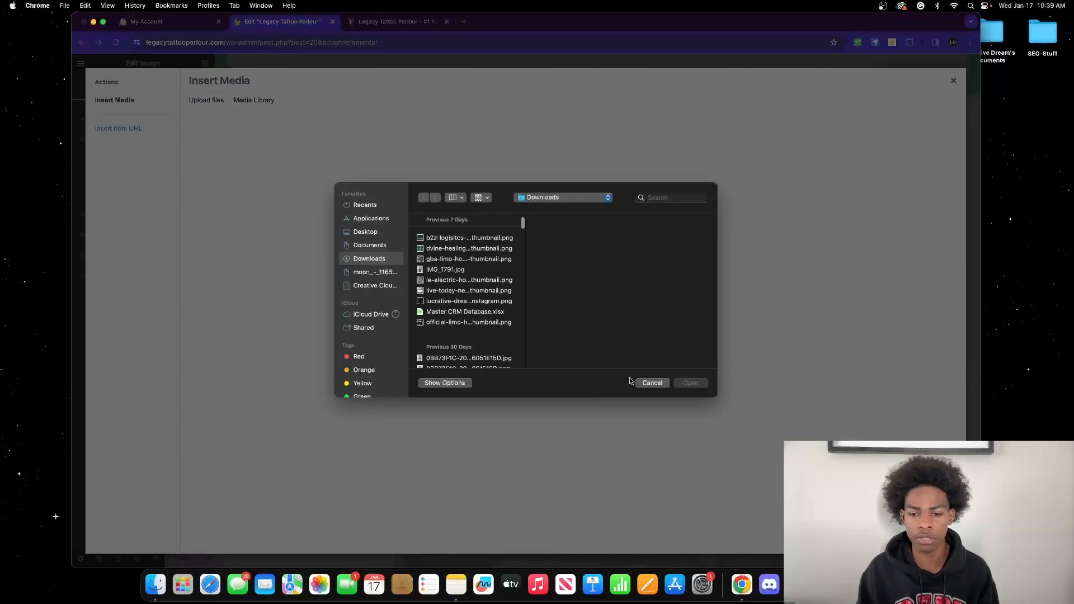
{"action": "left_click", "coordinate": [649, 382]}
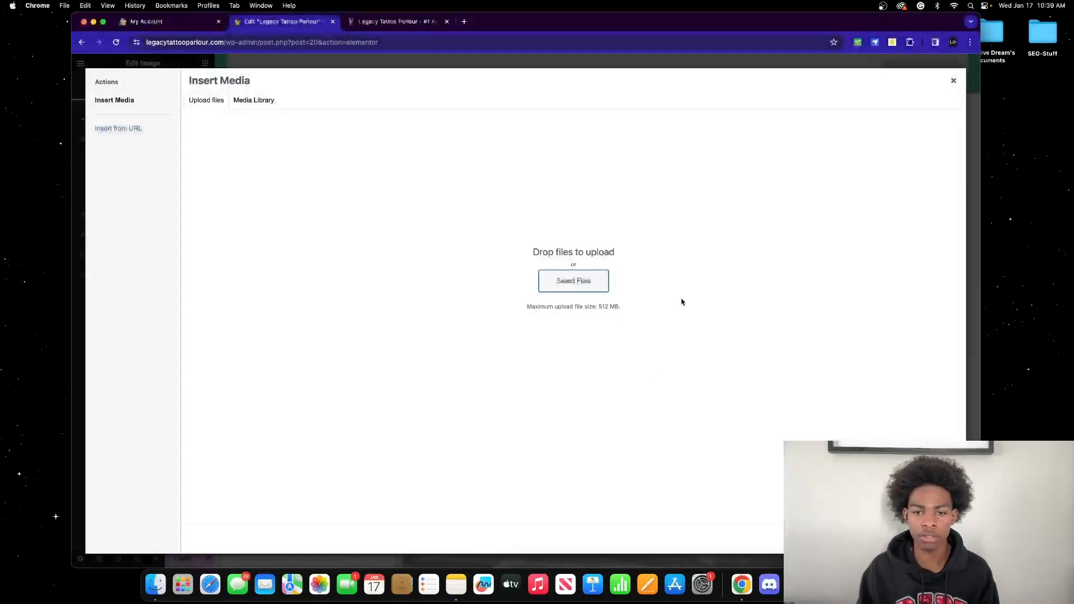
{"action": "left_click", "coordinate": [953, 81]}
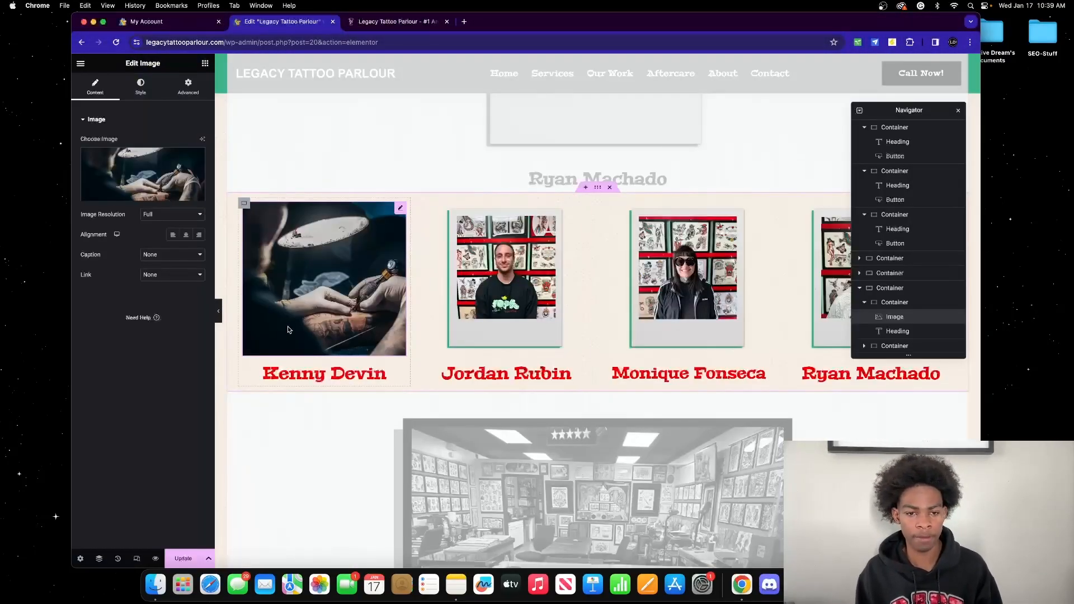
{"action": "left_click", "coordinate": [359, 379]}
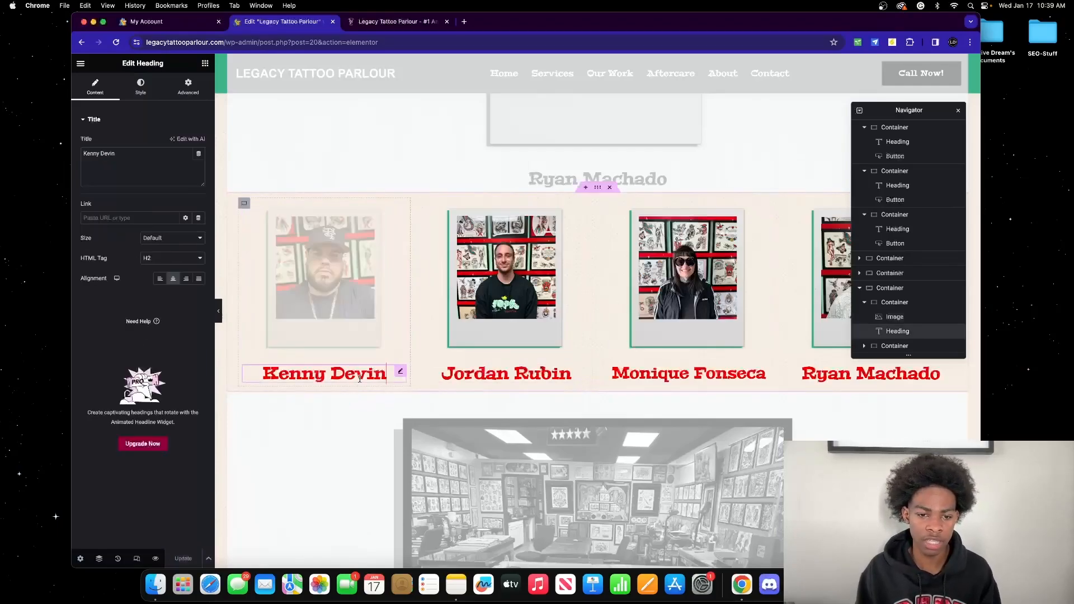
{"action": "scroll", "coordinate": [369, 311], "scroll_direction": "down", "scroll_amount": 15}
{"action": "scroll", "coordinate": [369, 311], "scroll_direction": "up", "scroll_amount": 10}
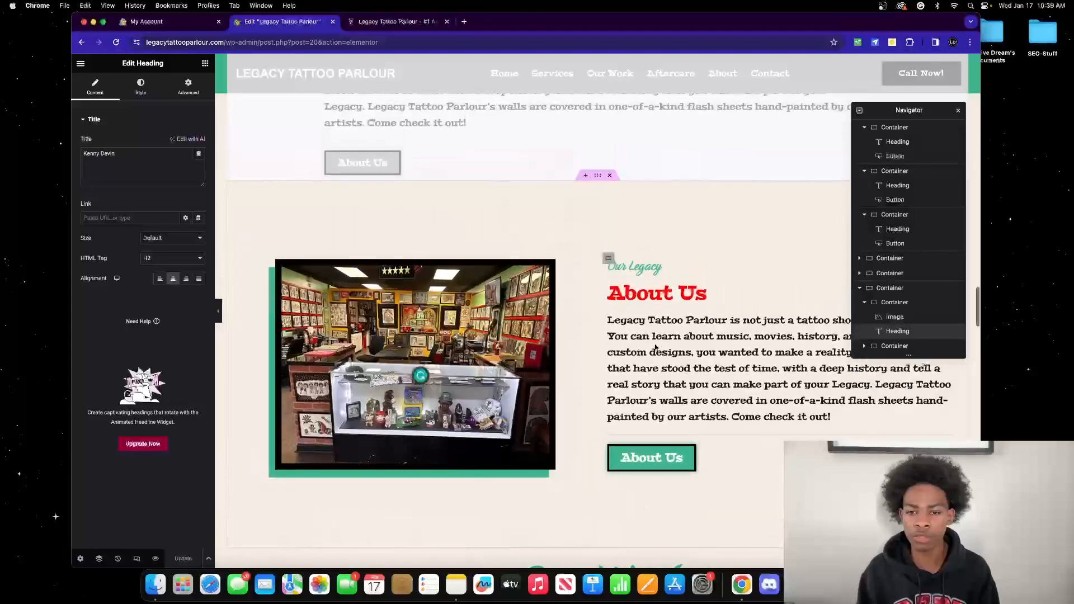
{"action": "left_click", "coordinate": [742, 409]}
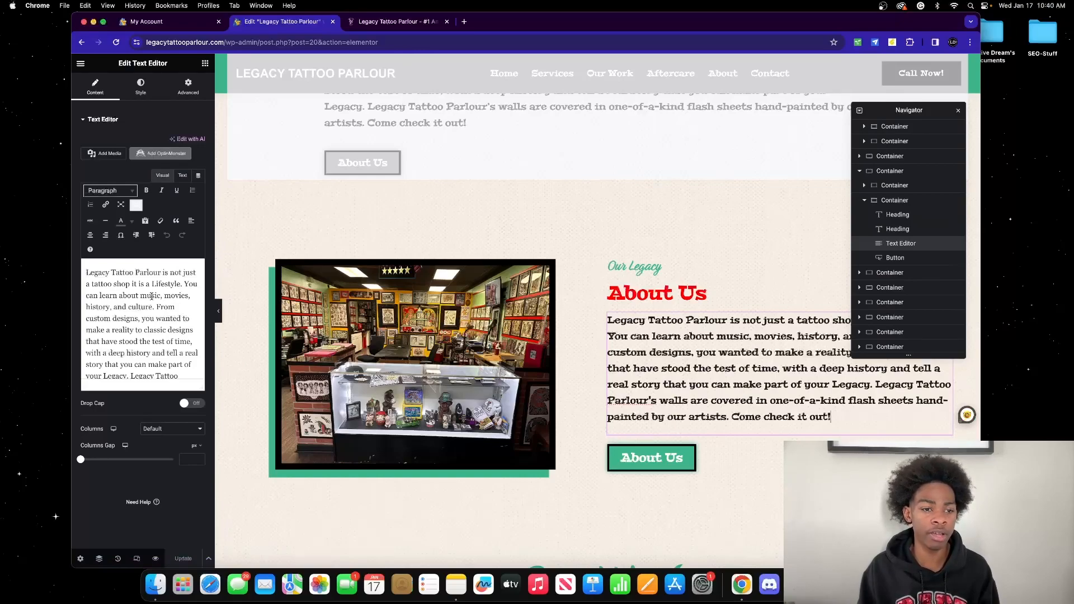
{"action": "scroll", "coordinate": [148, 295], "scroll_direction": "down", "scroll_amount": 3}
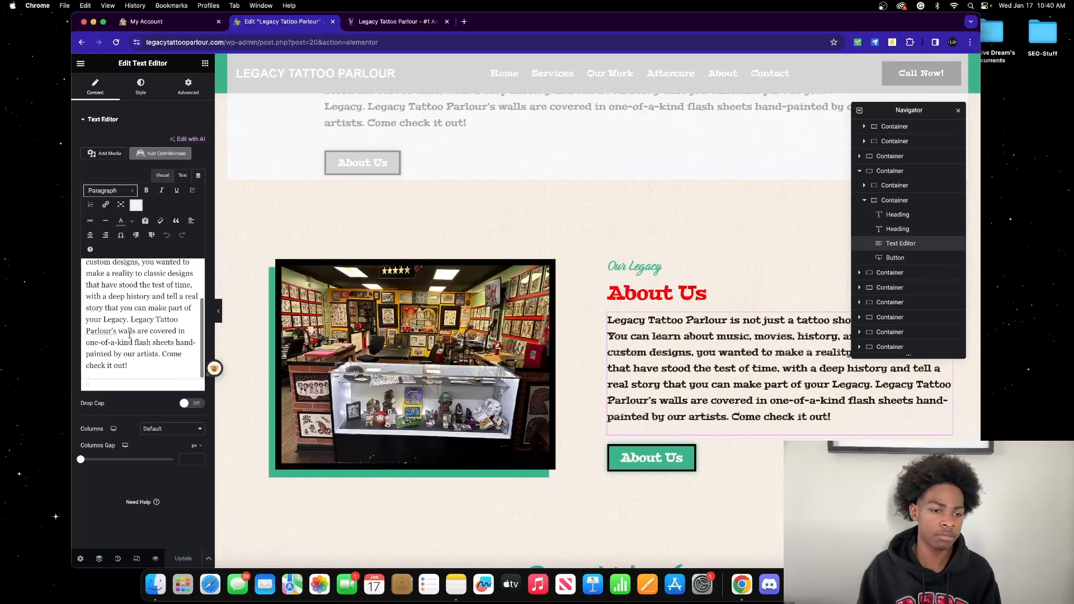
Step: Remove 'check it out!' and replace the paragraph with 'Hey this is my new text now'
{"action": "left_click_drag", "start_coordinate": [129, 367], "coordinate": [86, 366]}
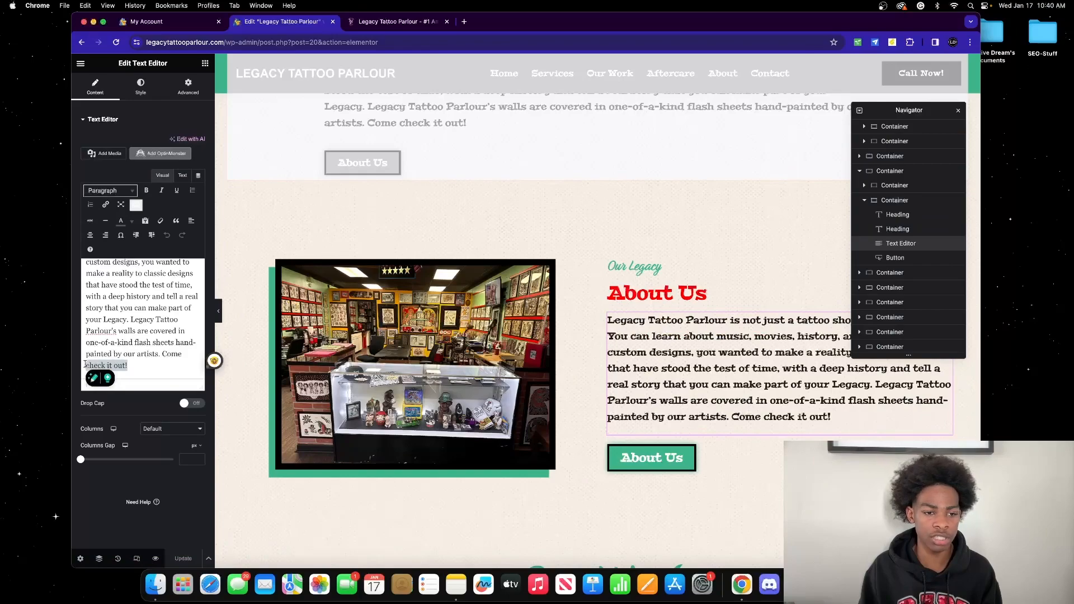
{"action": "key", "text": "BackSpace"}
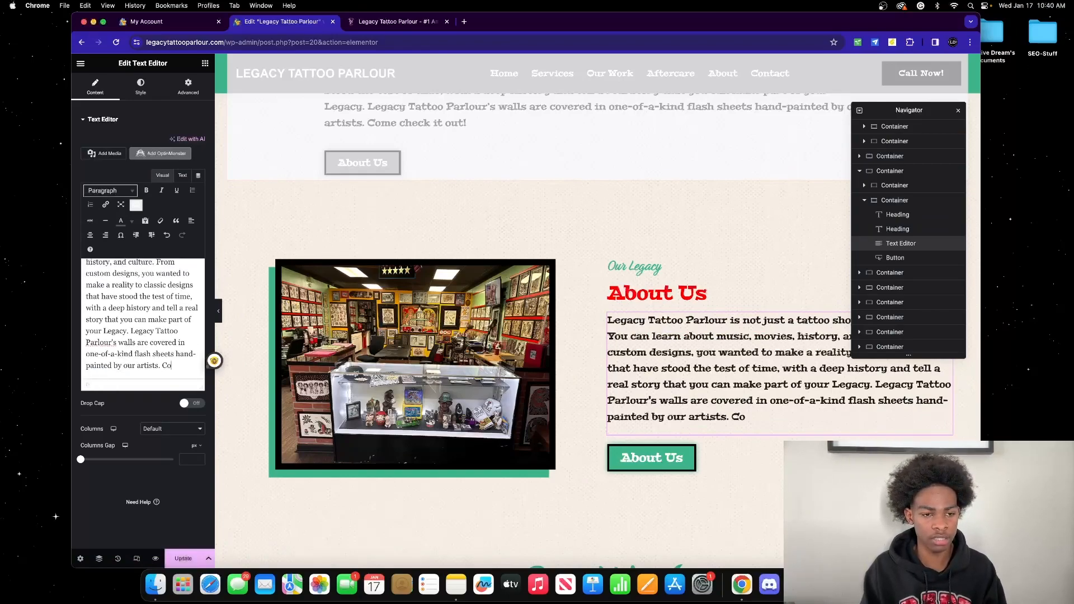
{"action": "key", "text": "super+a"}
{"action": "key", "text": "BackSpace"}
{"action": "type", "text": "Hey"}
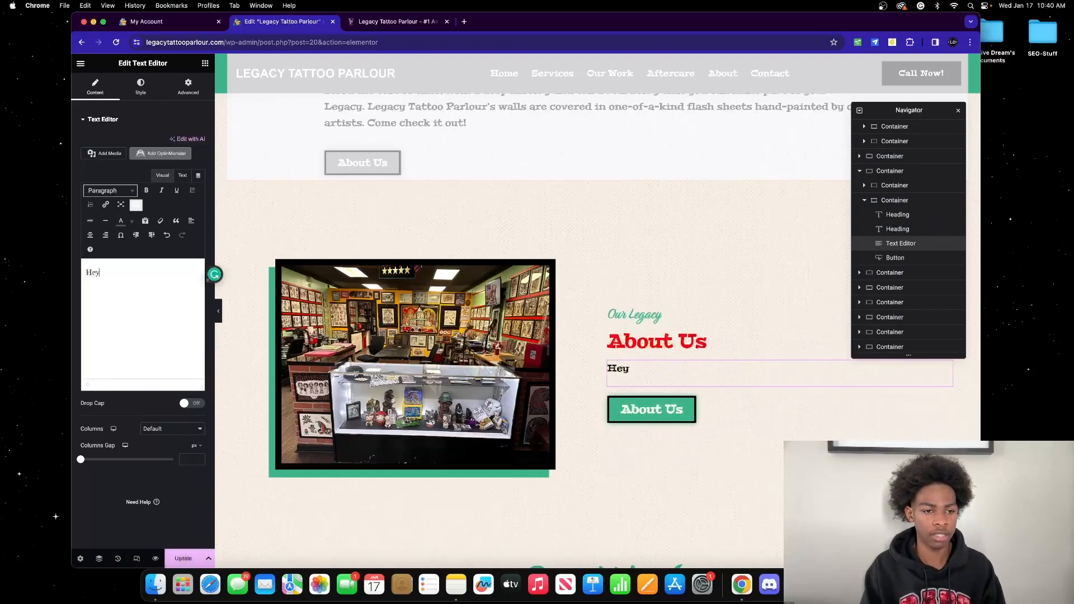
{"action": "type", "text": " this"}
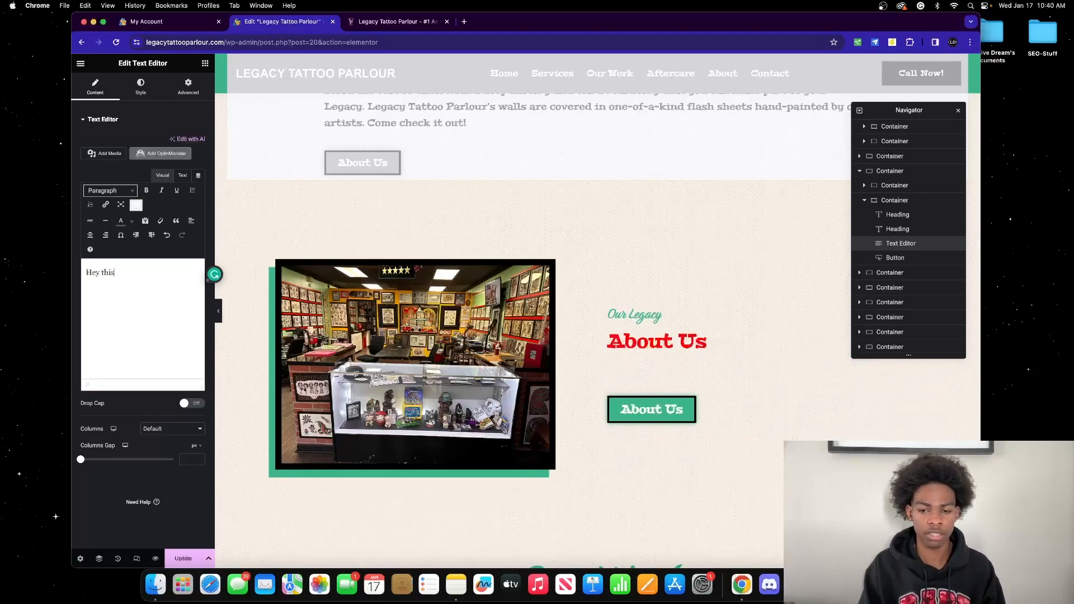
{"action": "type", "text": " is my new text now"}
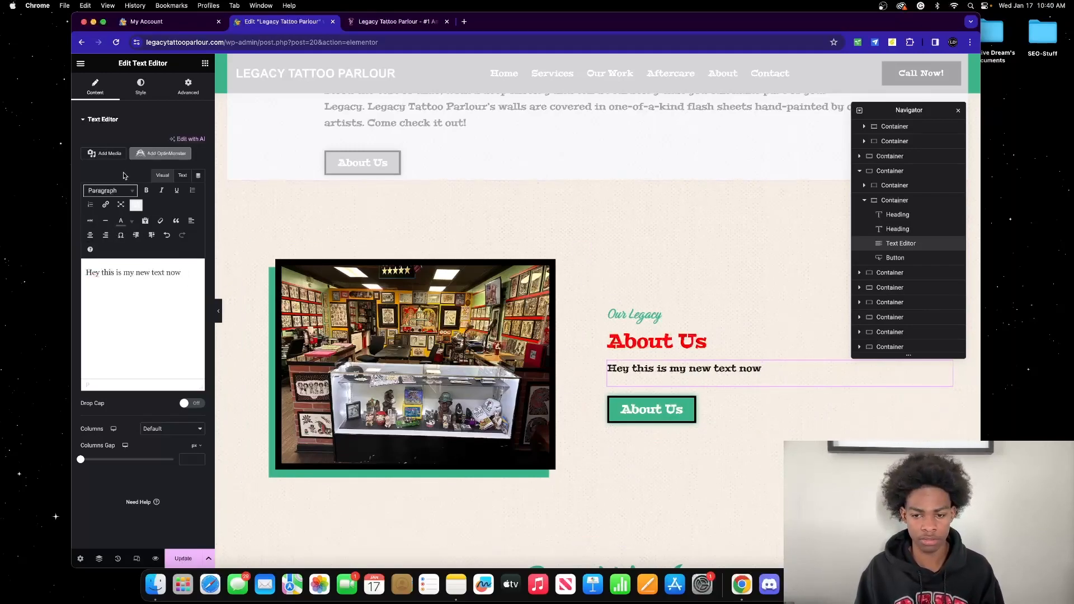
Step: Restore the original Legacy Tattoo Parlour paragraph and show its Style settings
{"action": "key", "text": "super+a"}
{"action": "key", "text": "BackSpace"}
{"action": "type", "text": "Legacy Tattoo Parlour is not just a tattoo shop it is a Lifestyle. You can learn about music, movies, history, and culture. From custom designs, you wanted to make a reality to classic designs that have stood the test of time, with a deep history and tell a real story that you can make part of your Legacy. Legacy Tattoo Parlour's walls are covered in one-of-a-kind flash sheets hand-painted by our artists. Come check it out!"}
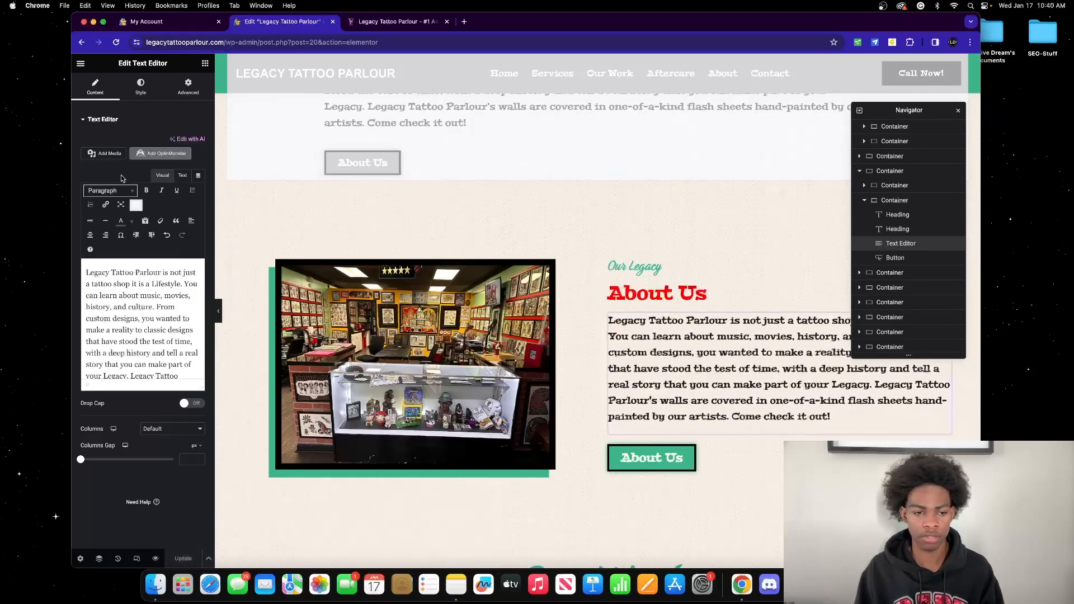
{"action": "left_click", "coordinate": [141, 87]}
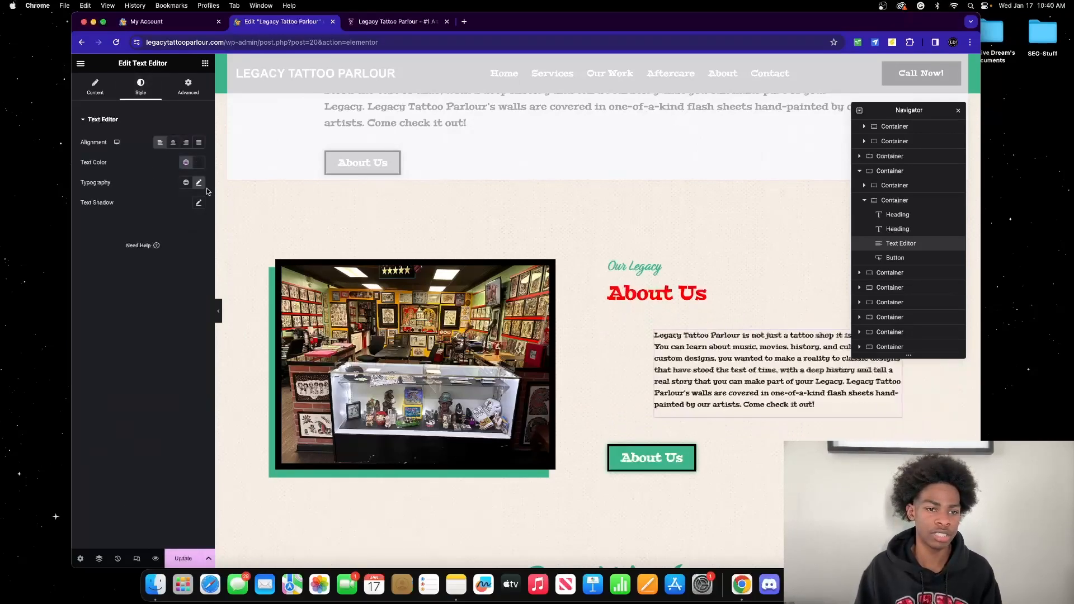
{"action": "left_click", "coordinate": [663, 286]}
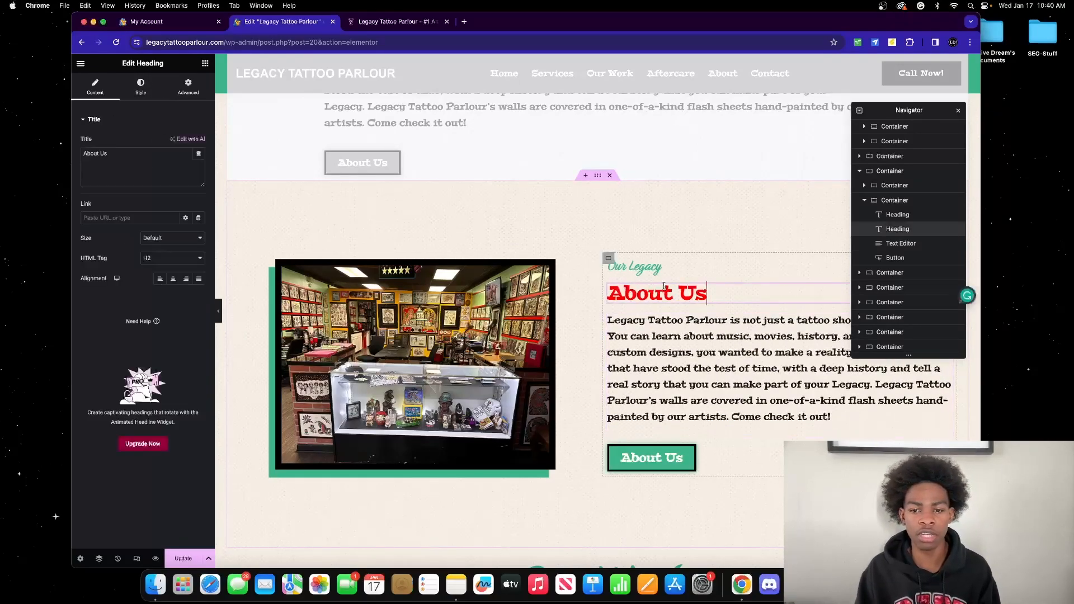
{"action": "left_click", "coordinate": [141, 87]}
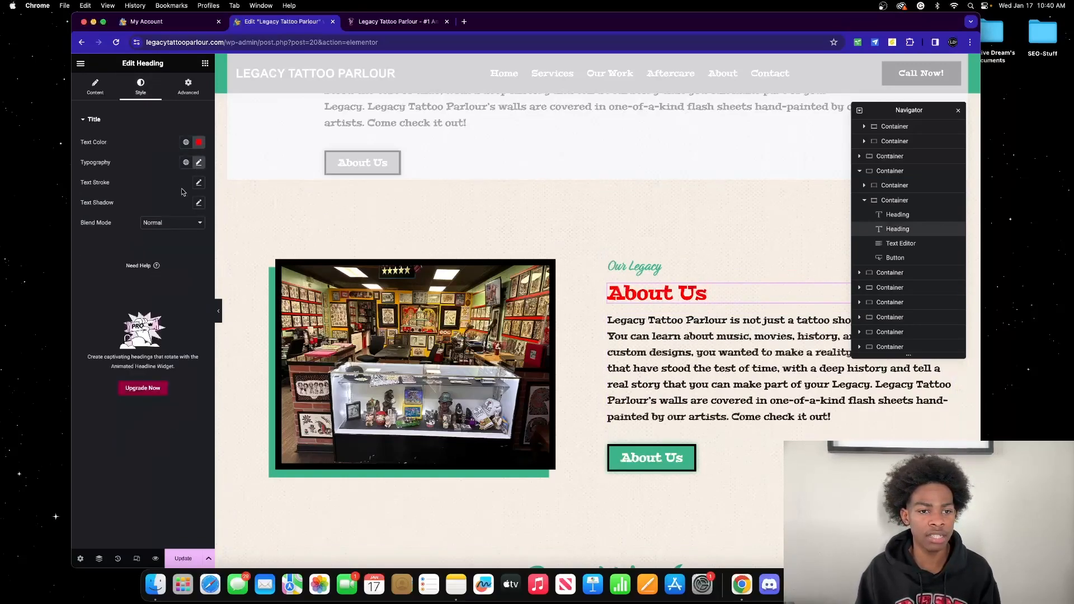
{"action": "left_click", "coordinate": [199, 184]}
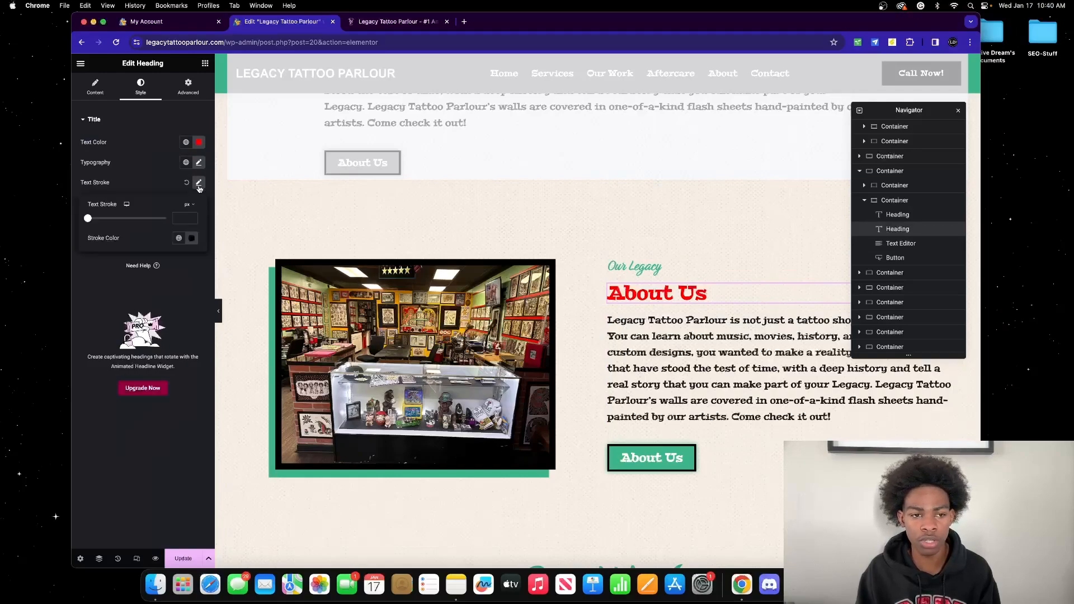
{"action": "left_click_drag", "start_coordinate": [87, 220], "coordinate": [95, 219]}
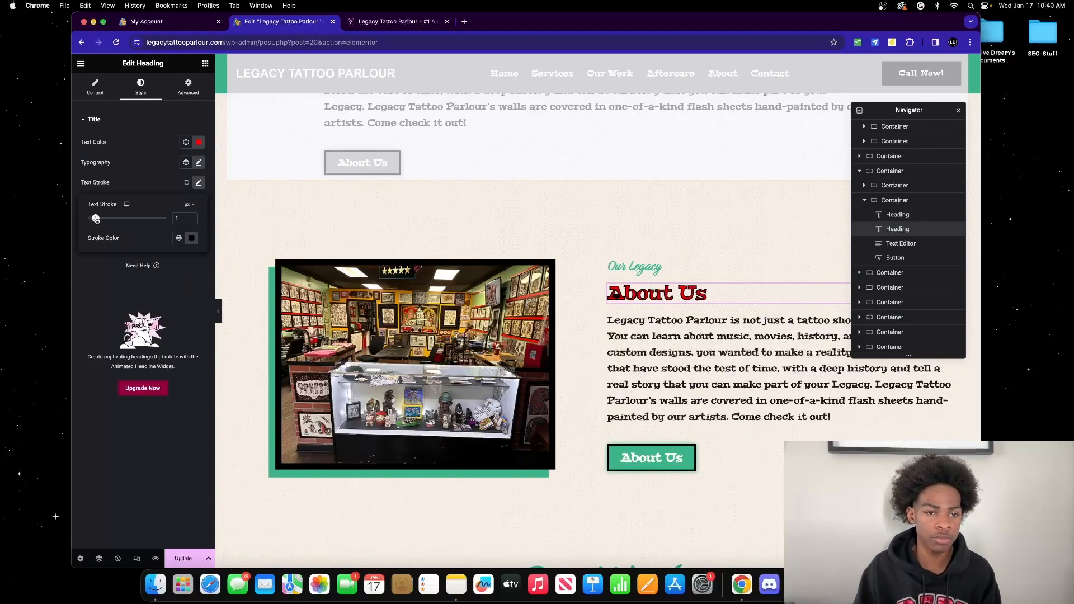
{"action": "left_click_drag", "start_coordinate": [96, 218], "coordinate": [81, 220]}
{"action": "left_click", "coordinate": [187, 183]}
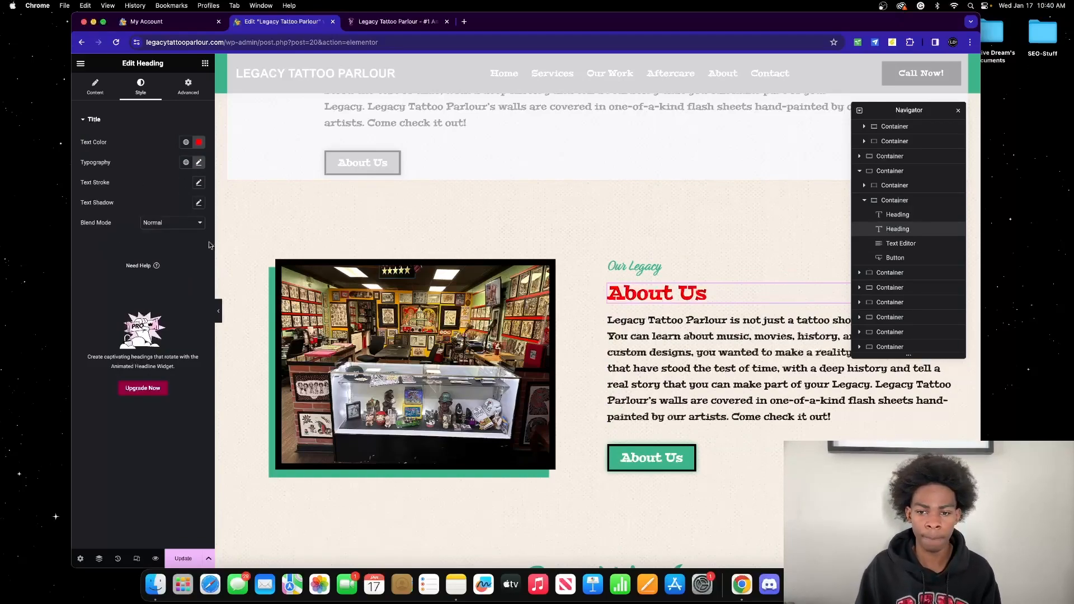
Step: Scroll down to the Message Us section and select its WPForms contact form widget
{"action": "scroll", "coordinate": [351, 263], "scroll_direction": "down", "scroll_amount": 10}
{"action": "scroll", "coordinate": [351, 263], "scroll_direction": "up", "scroll_amount": 8}
{"action": "scroll", "coordinate": [351, 264], "scroll_direction": "down", "scroll_amount": 1}
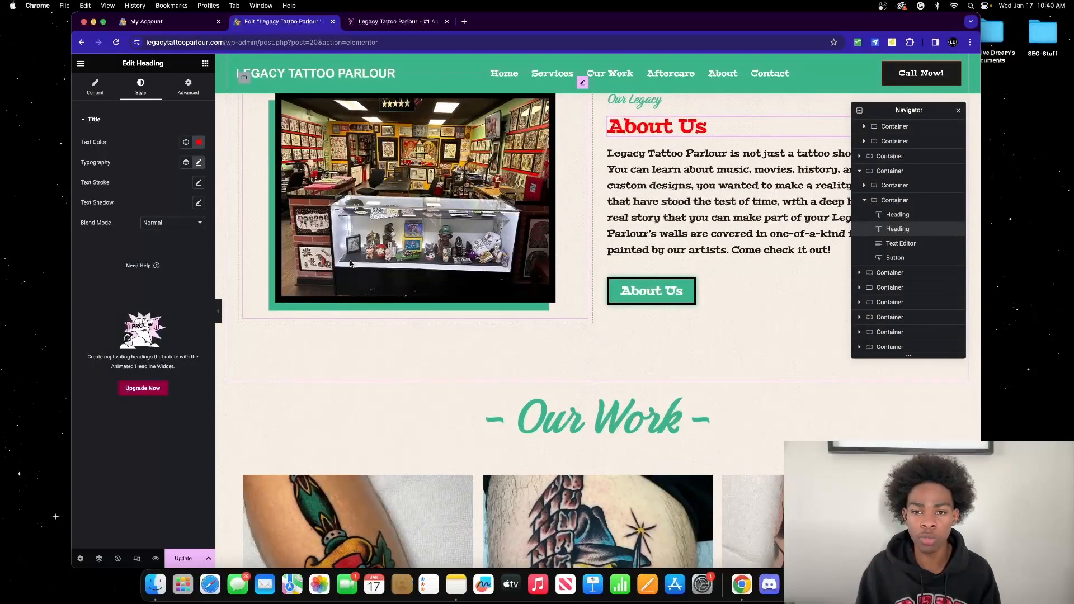
{"action": "scroll", "coordinate": [475, 223], "scroll_direction": "up", "scroll_amount": 3}
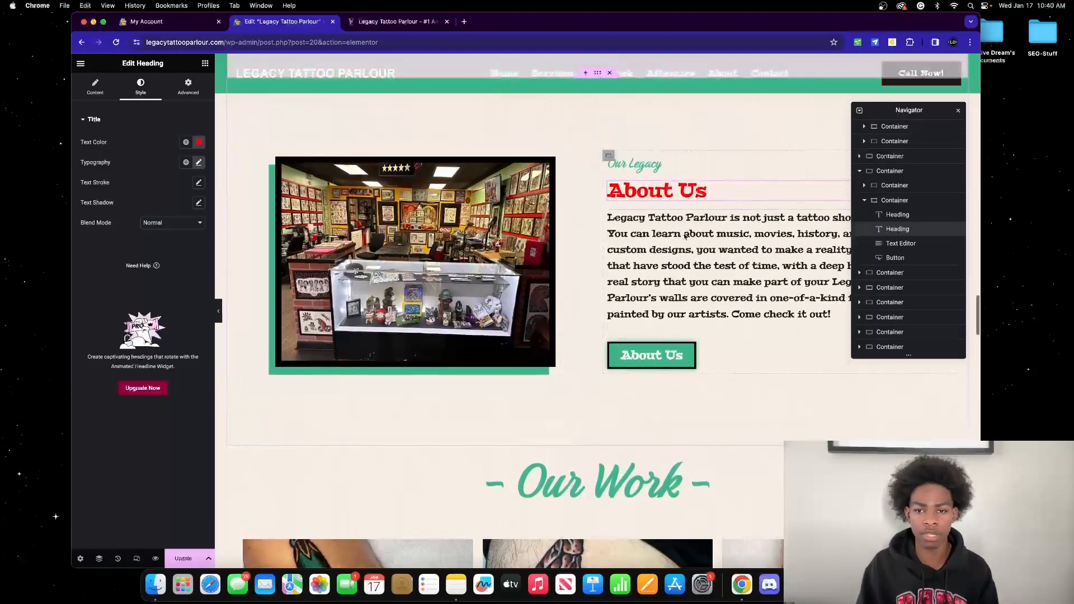
{"action": "scroll", "coordinate": [505, 247], "scroll_direction": "down", "scroll_amount": 20}
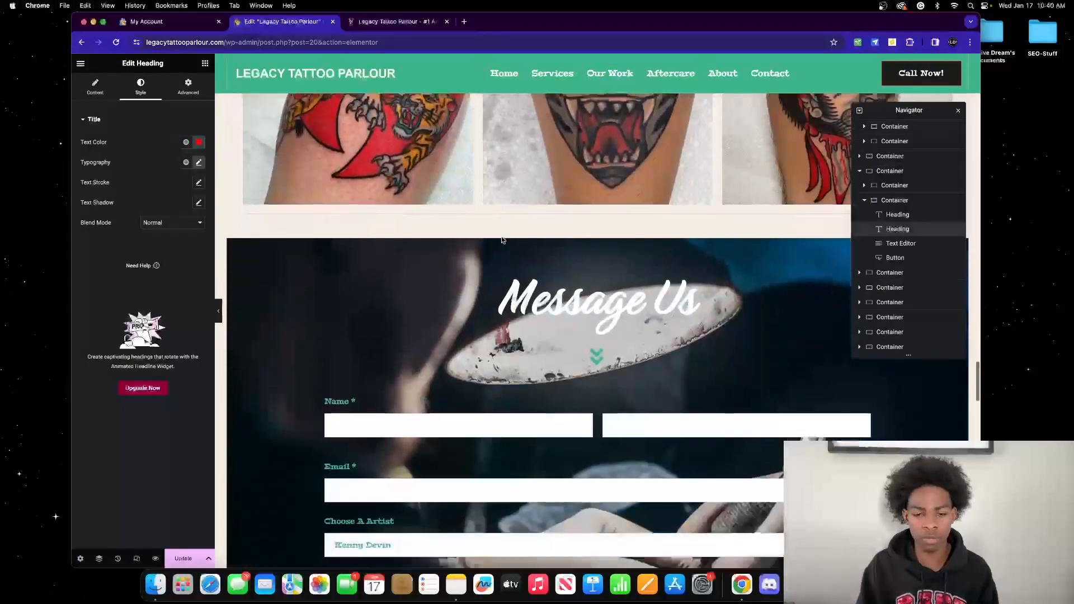
{"action": "scroll", "coordinate": [502, 240], "scroll_direction": "down", "scroll_amount": 6}
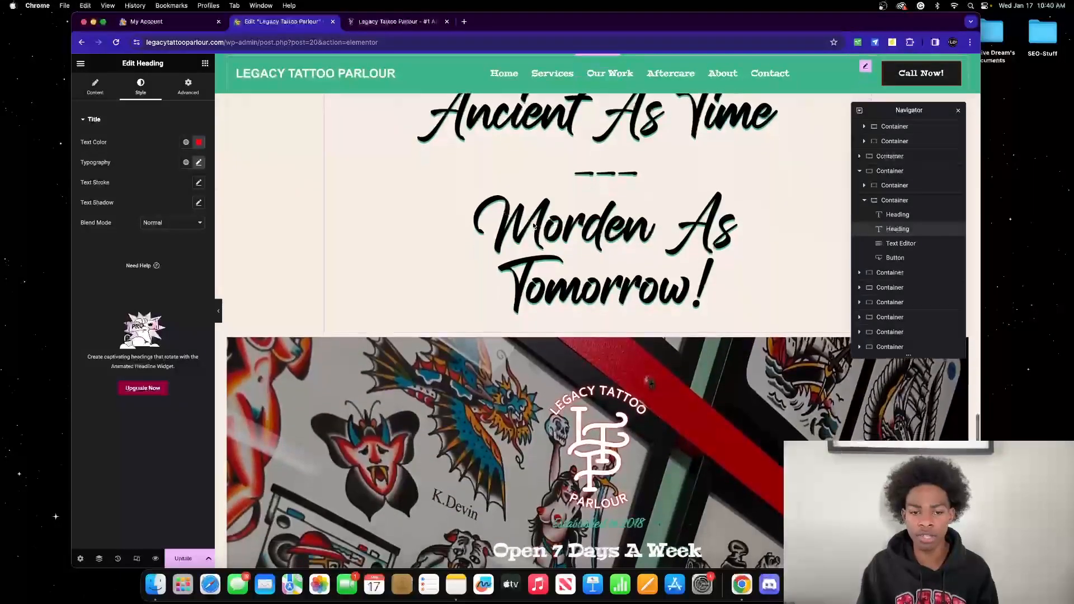
{"action": "scroll", "coordinate": [457, 304], "scroll_direction": "down", "scroll_amount": 4}
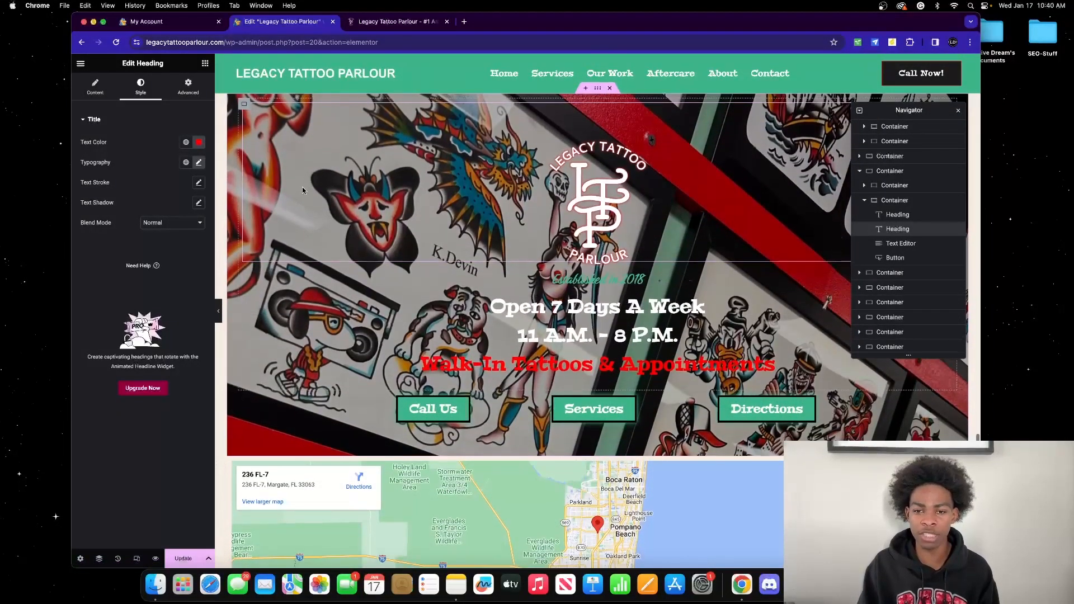
{"action": "scroll", "coordinate": [304, 187], "scroll_direction": "down", "scroll_amount": 5}
{"action": "scroll", "coordinate": [304, 187], "scroll_direction": "down", "scroll_amount": 4}
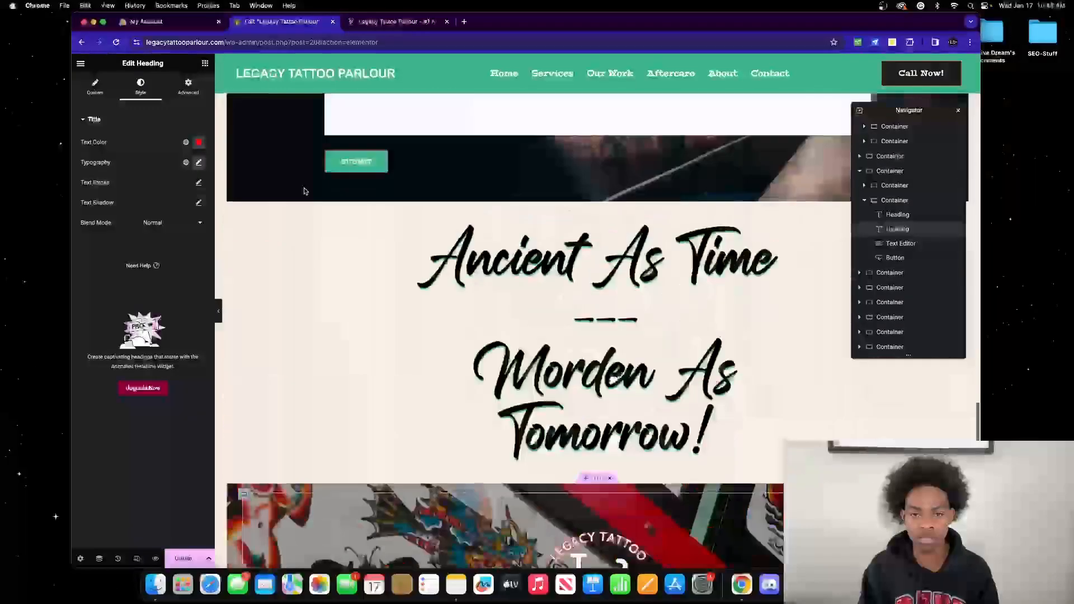
{"action": "scroll", "coordinate": [304, 191], "scroll_direction": "down", "scroll_amount": 5}
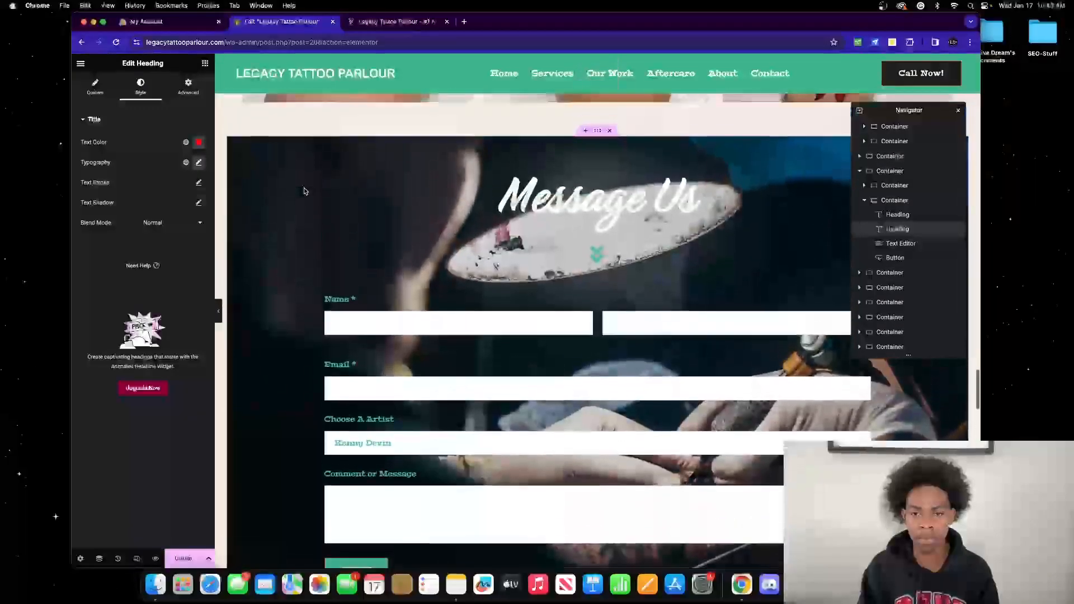
{"action": "scroll", "coordinate": [304, 191], "scroll_direction": "up", "scroll_amount": 2}
{"action": "scroll", "coordinate": [304, 191], "scroll_direction": "down", "scroll_amount": 3}
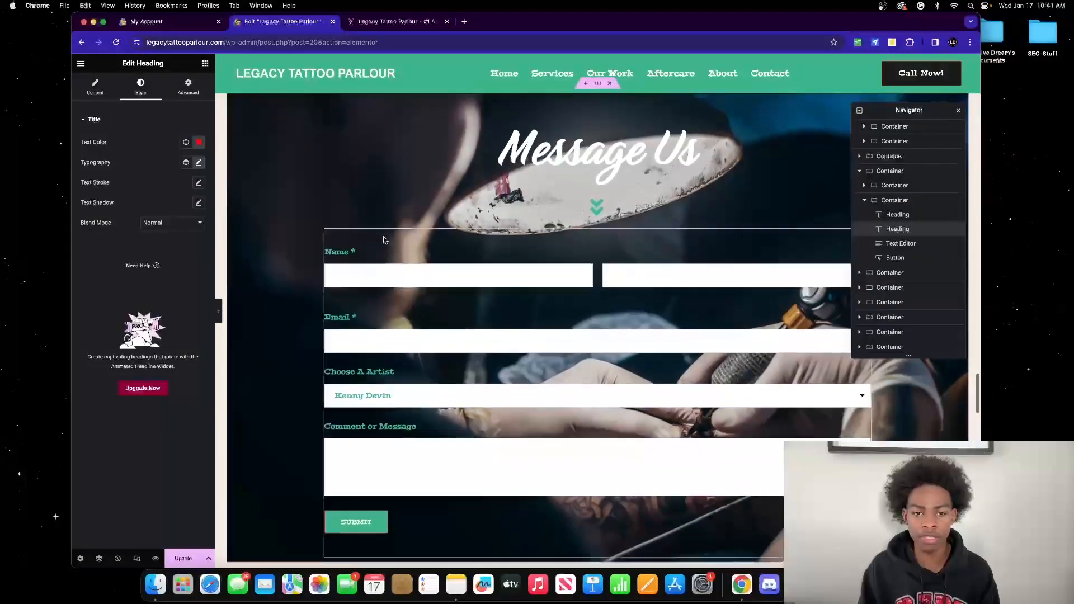
{"action": "left_click", "coordinate": [432, 246]}
Step: Check the WPForms widget's settings and open the Simple Contact Form in the WPForms builder
{"action": "left_click", "coordinate": [146, 85]}
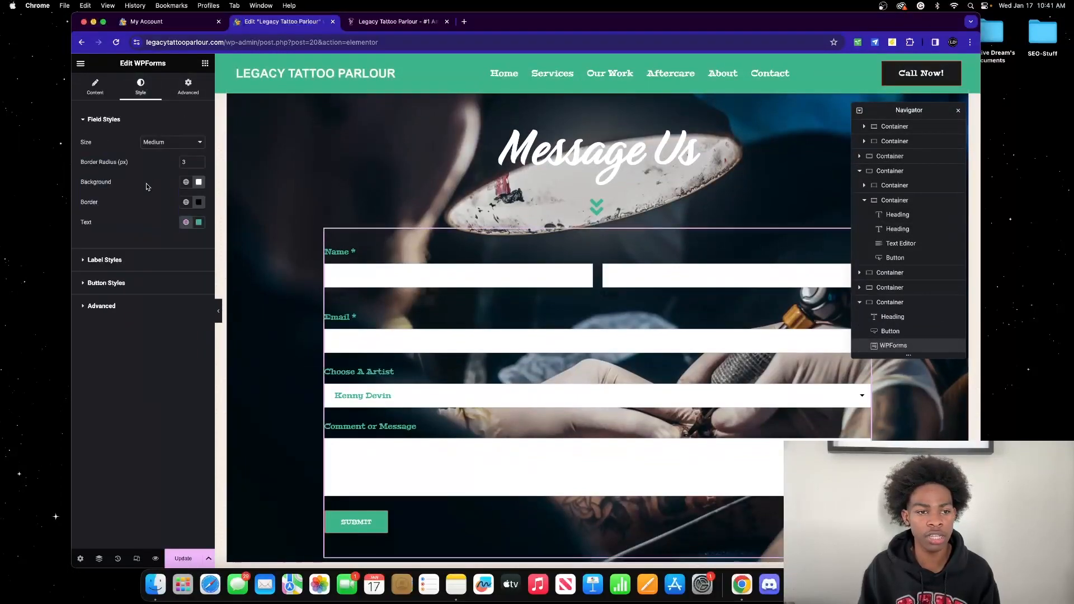
{"action": "left_click", "coordinate": [81, 63]}
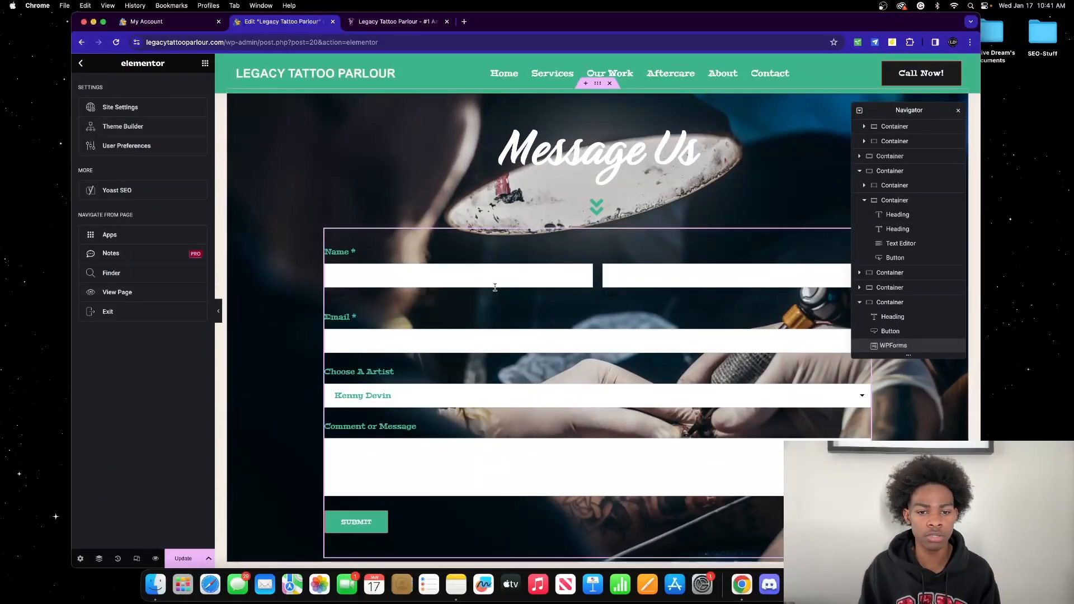
{"action": "left_click", "coordinate": [492, 286]}
{"action": "left_click", "coordinate": [96, 87]}
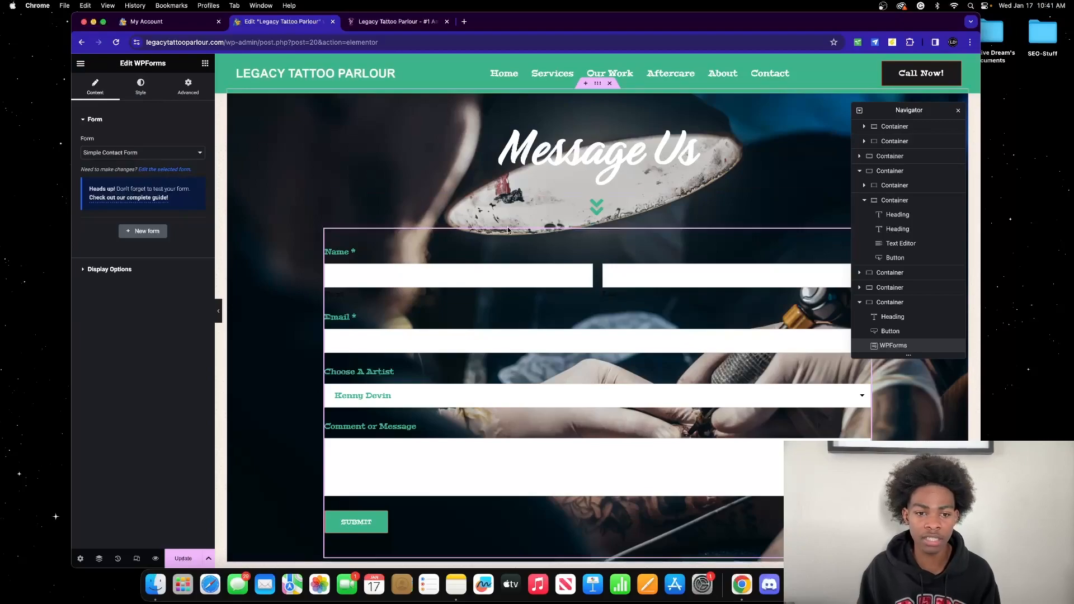
{"action": "left_click", "coordinate": [156, 169]}
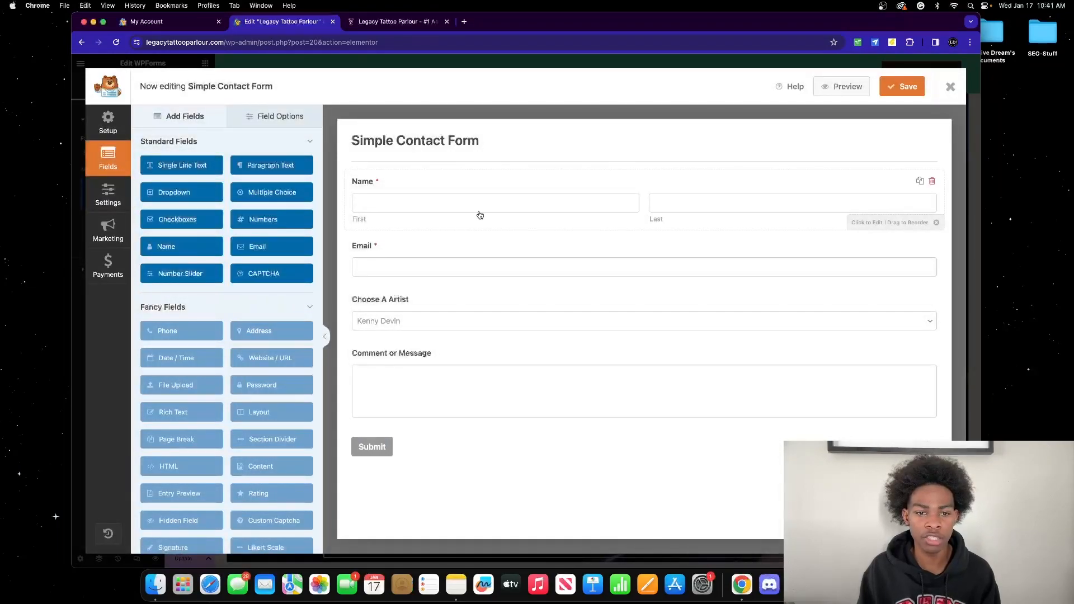
{"action": "left_click", "coordinate": [477, 211]}
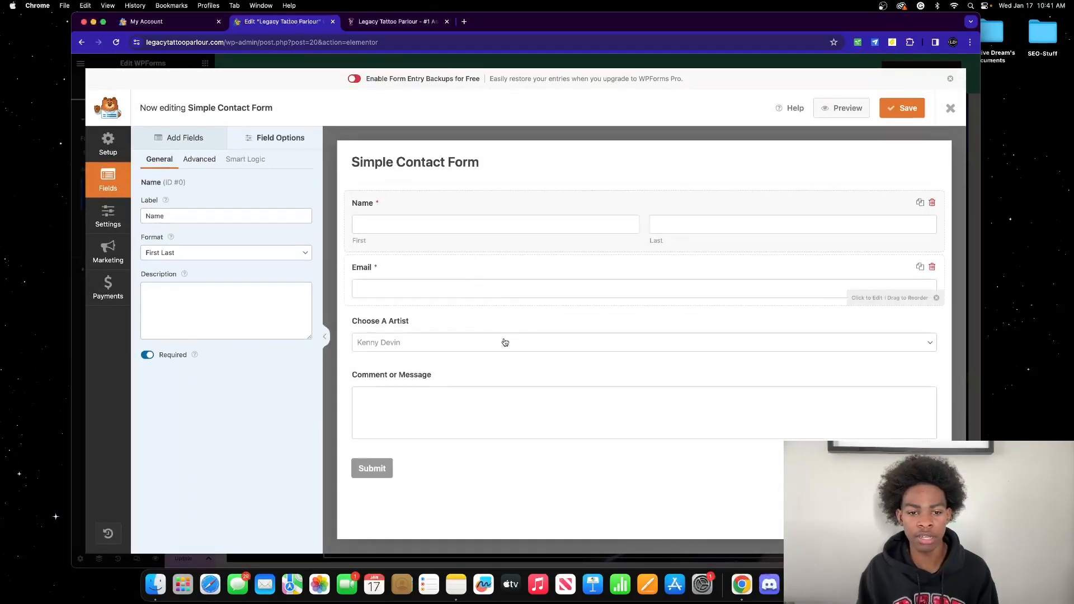
{"action": "left_click", "coordinate": [511, 350]}
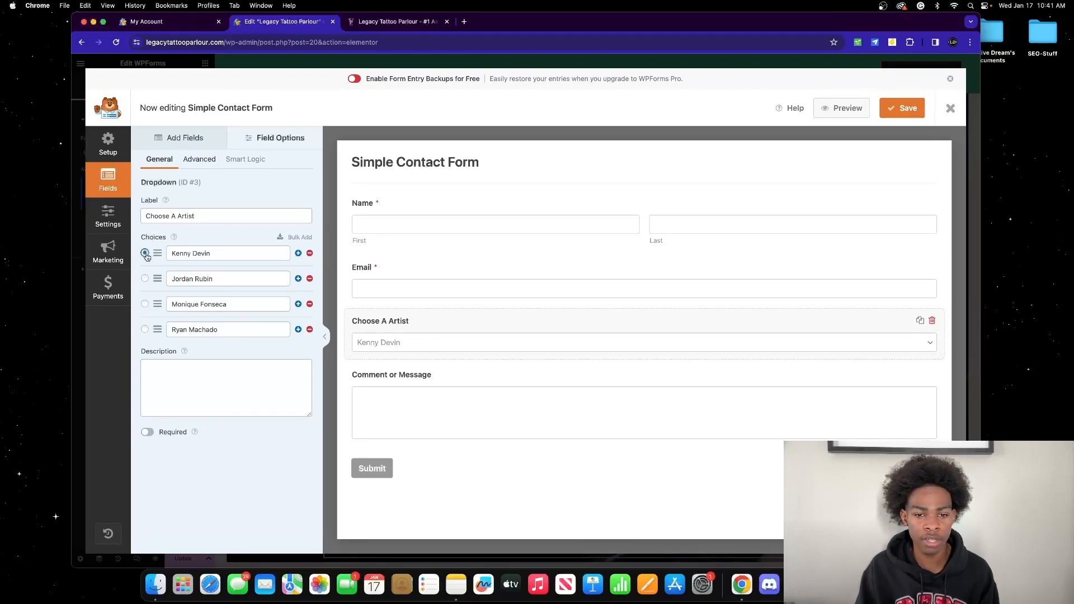
{"action": "left_click", "coordinate": [145, 278]}
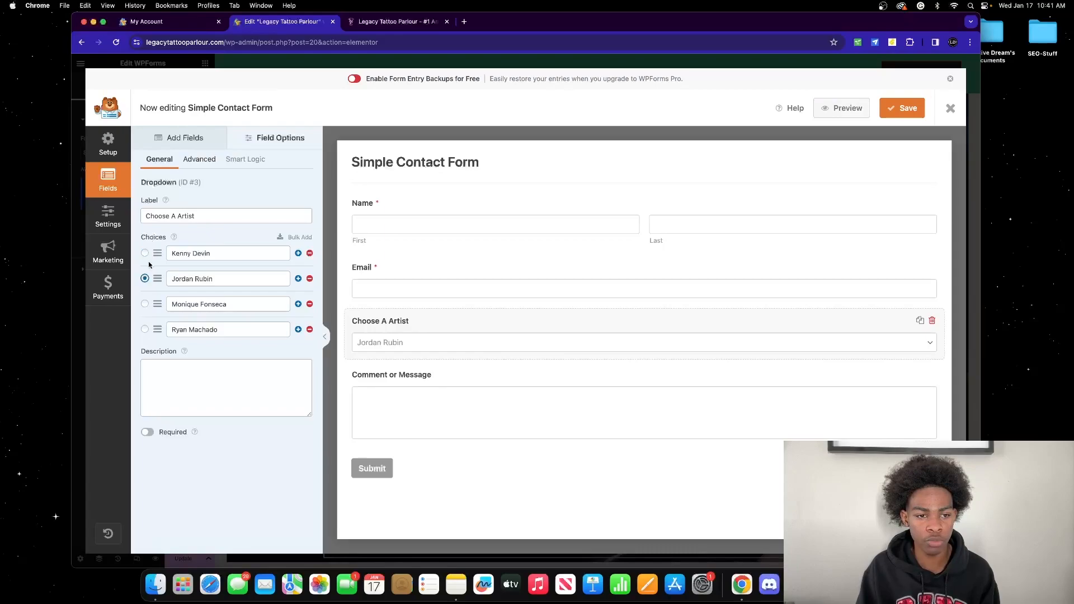
{"action": "left_click", "coordinate": [145, 278]}
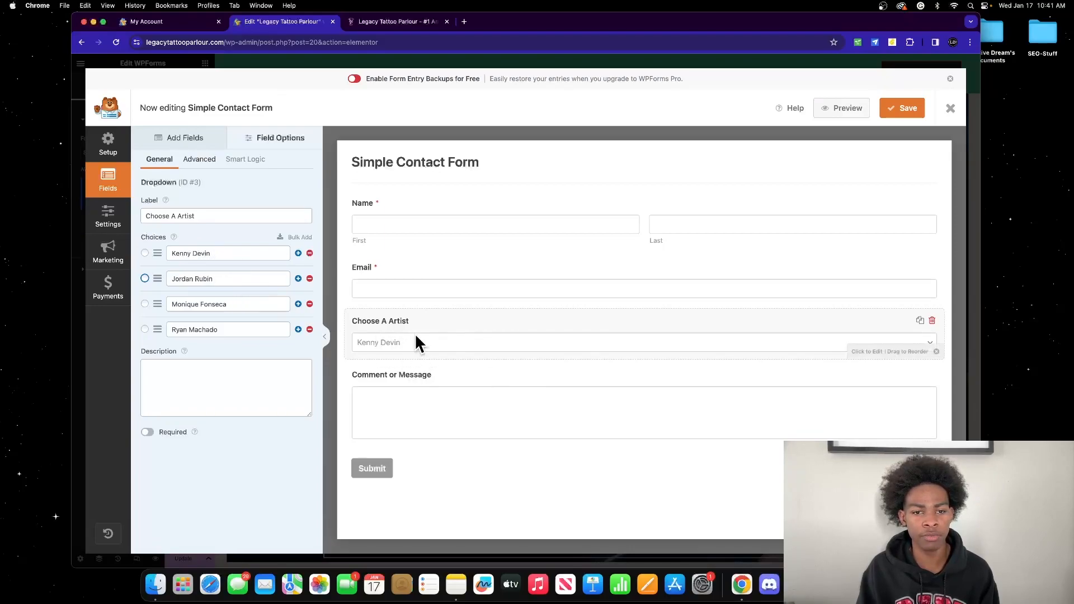
{"action": "left_click", "coordinate": [424, 285]}
{"action": "left_click", "coordinate": [427, 209]}
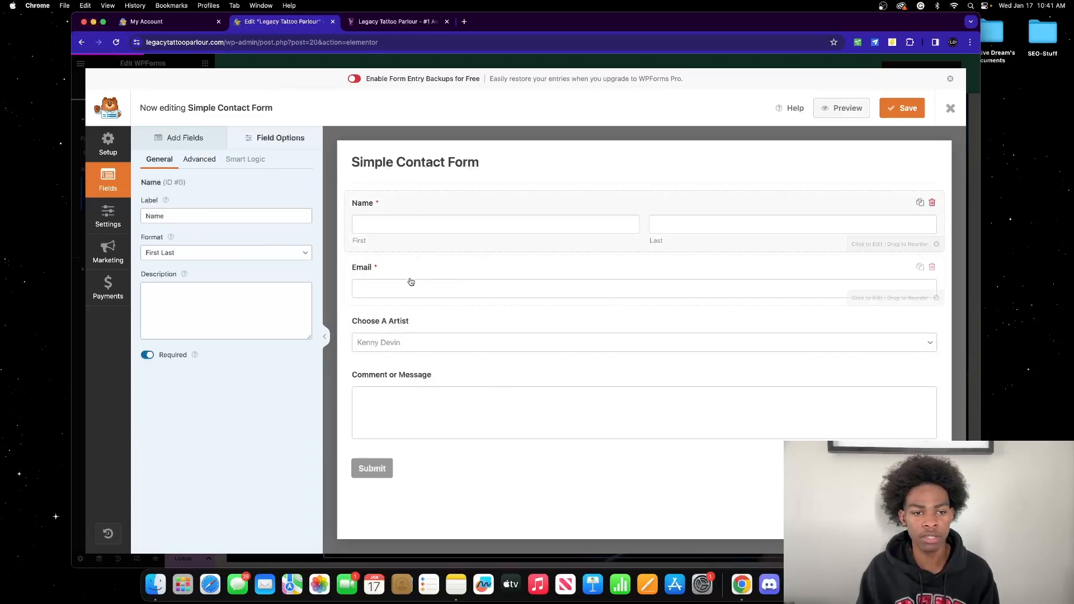
{"action": "left_click", "coordinate": [950, 108]}
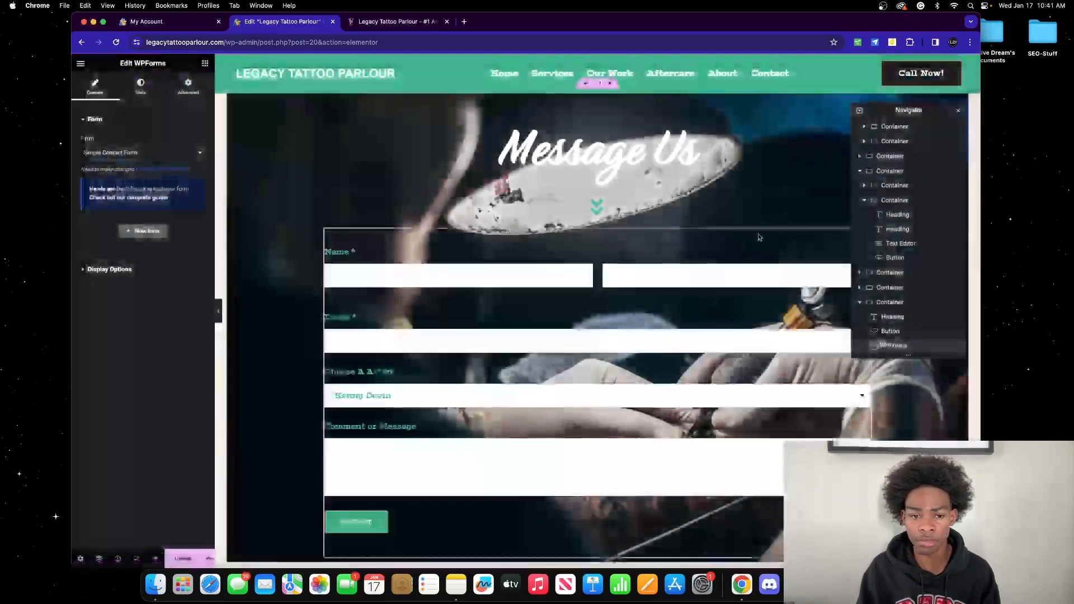
{"action": "scroll", "coordinate": [562, 236], "scroll_direction": "down", "scroll_amount": 15}
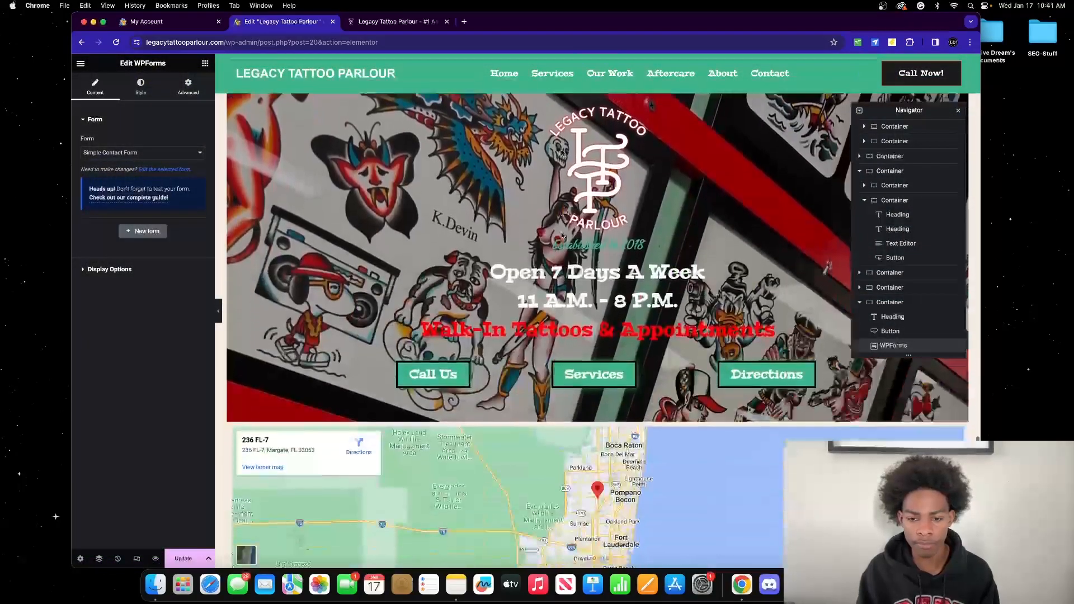
{"action": "scroll", "coordinate": [562, 235], "scroll_direction": "down", "scroll_amount": 5}
{"action": "scroll", "coordinate": [562, 235], "scroll_direction": "up", "scroll_amount": 7}
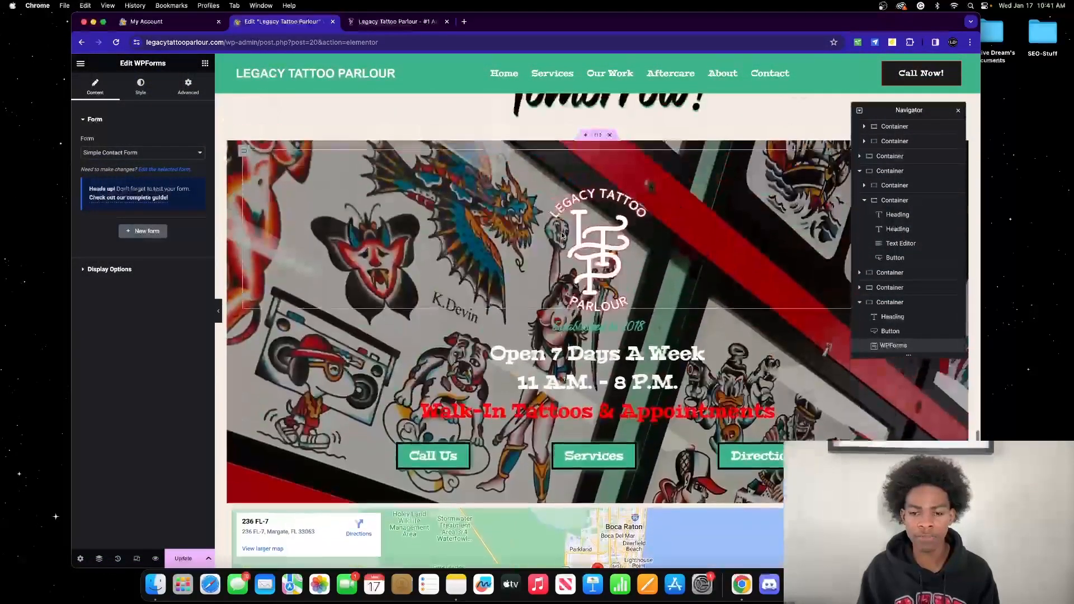
{"action": "scroll", "coordinate": [561, 236], "scroll_direction": "down", "scroll_amount": 1}
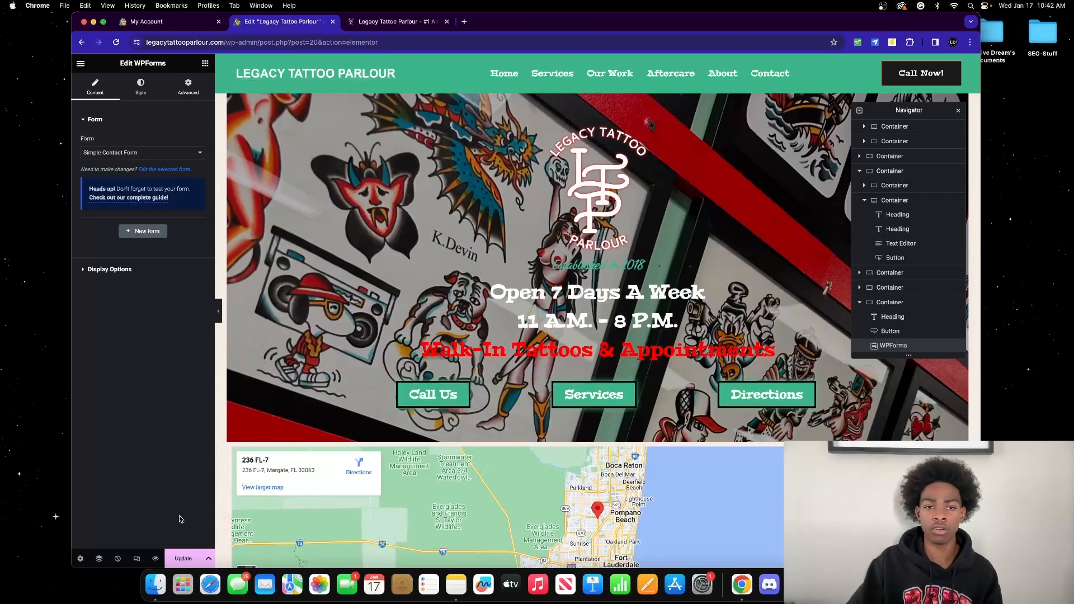
{"action": "scroll", "coordinate": [513, 299], "scroll_direction": "down", "scroll_amount": 20}
{"action": "scroll", "coordinate": [511, 307], "scroll_direction": "up", "scroll_amount": 6}
{"action": "scroll", "coordinate": [512, 307], "scroll_direction": "down", "scroll_amount": 10}
{"action": "scroll", "coordinate": [511, 308], "scroll_direction": "up", "scroll_amount": 20}
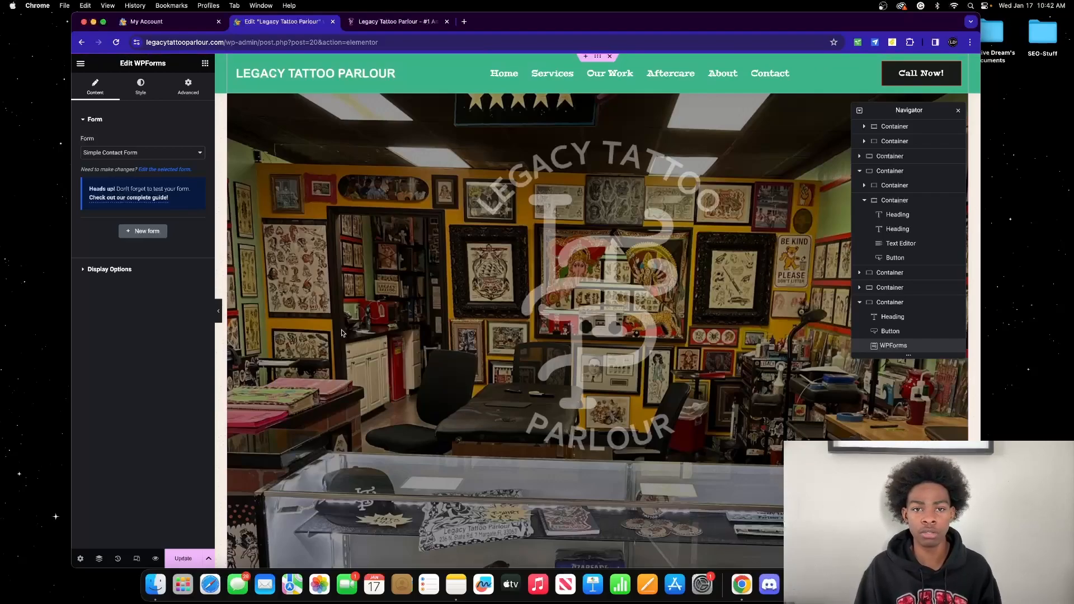
{"action": "scroll", "coordinate": [607, 246], "scroll_direction": "down", "scroll_amount": 10}
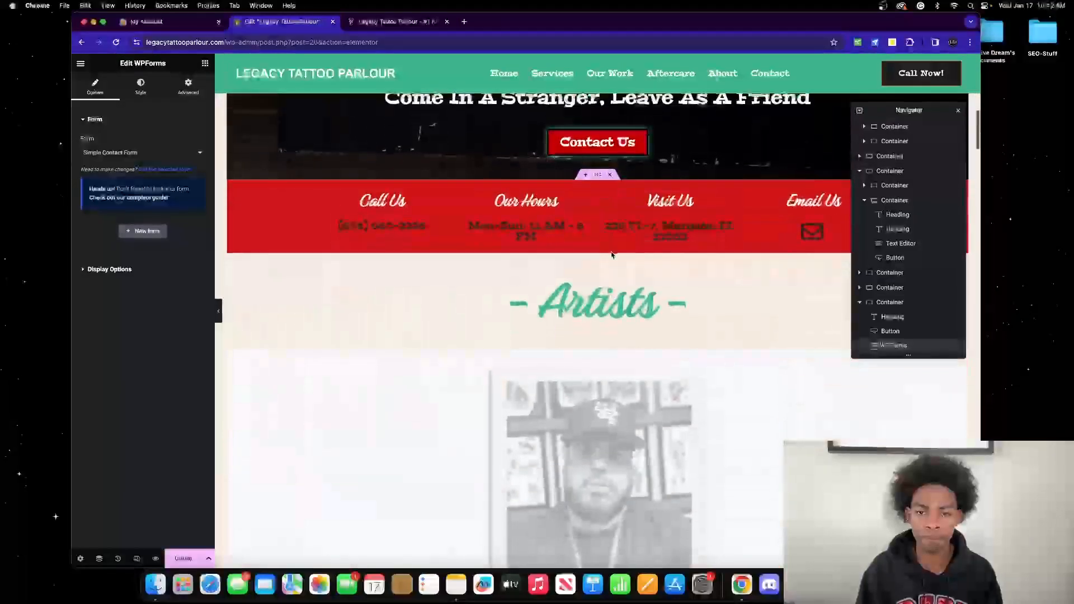
{"action": "scroll", "coordinate": [612, 258], "scroll_direction": "up", "scroll_amount": 3}
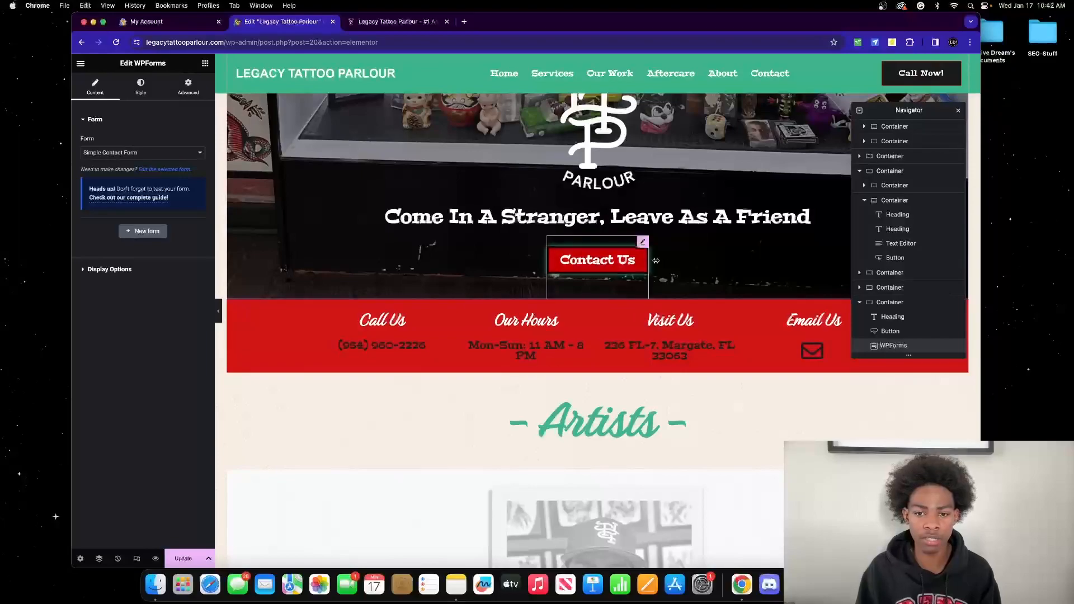
Step: View the Contact Us button's style settings, then reload the editor discarding unsaved changes
{"action": "left_click", "coordinate": [618, 250]}
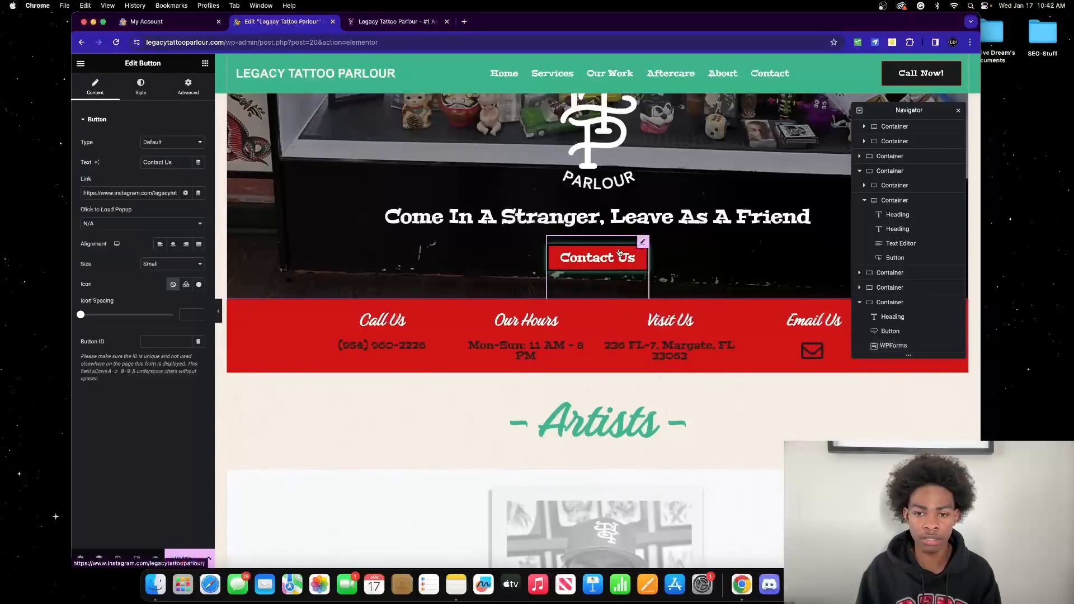
{"action": "left_click", "coordinate": [141, 87]}
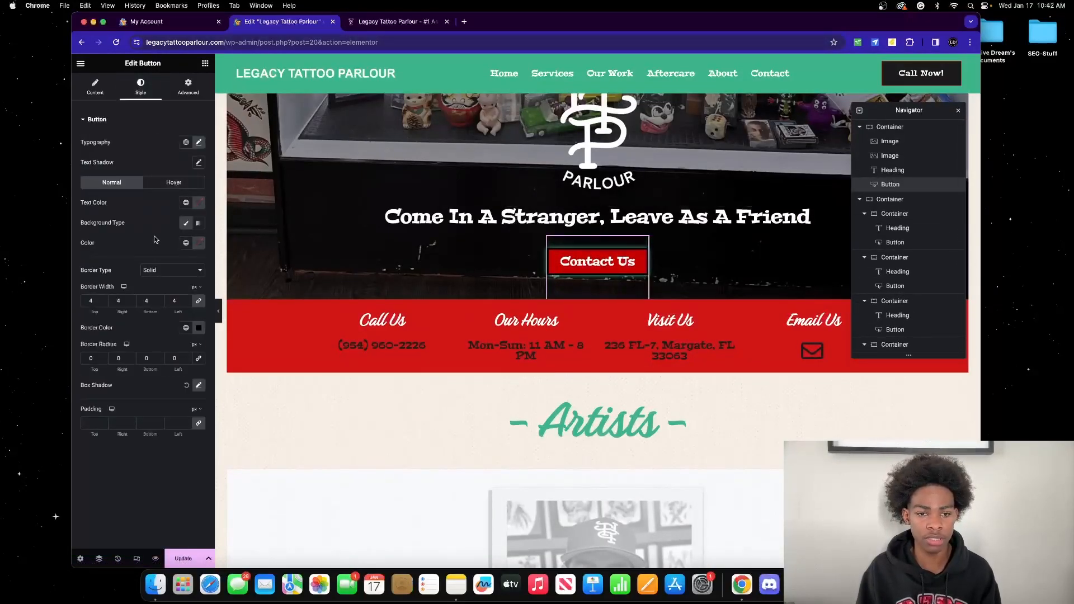
{"action": "left_click", "coordinate": [116, 45]}
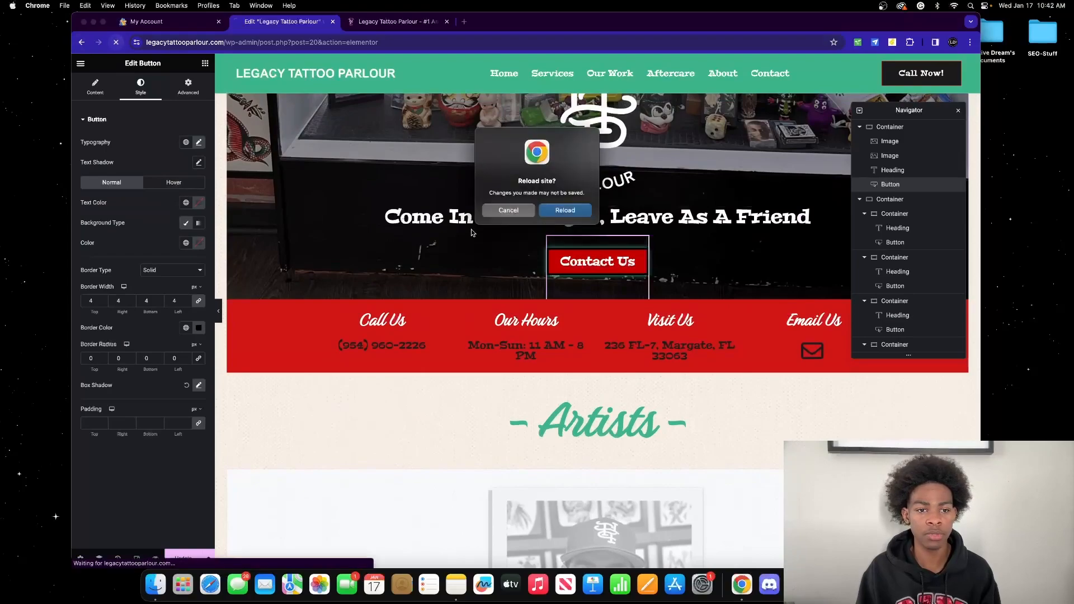
{"action": "left_click", "coordinate": [566, 214]}
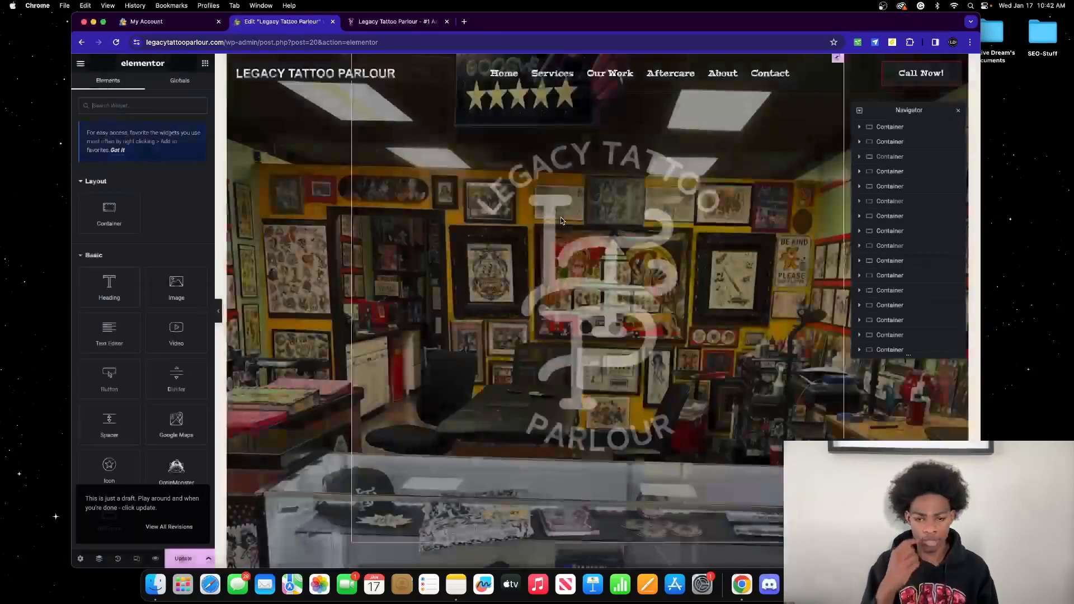
{"action": "scroll", "coordinate": [561, 220], "scroll_direction": "down", "scroll_amount": 5}
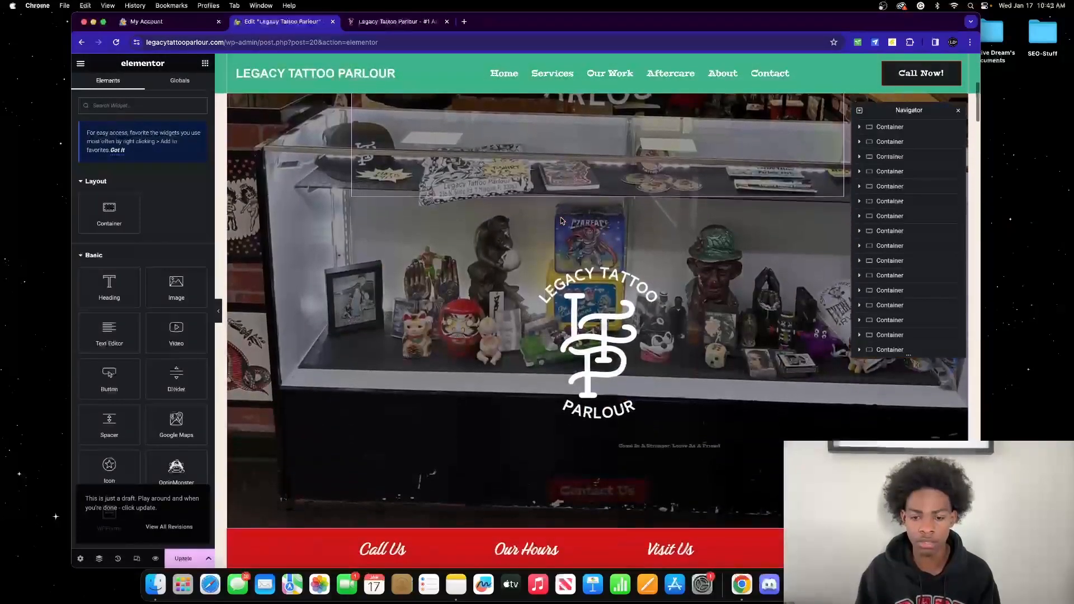
Step: Give the Contact Us button the green global background colour, then preview the page full-width
{"action": "left_click", "coordinate": [625, 399]}
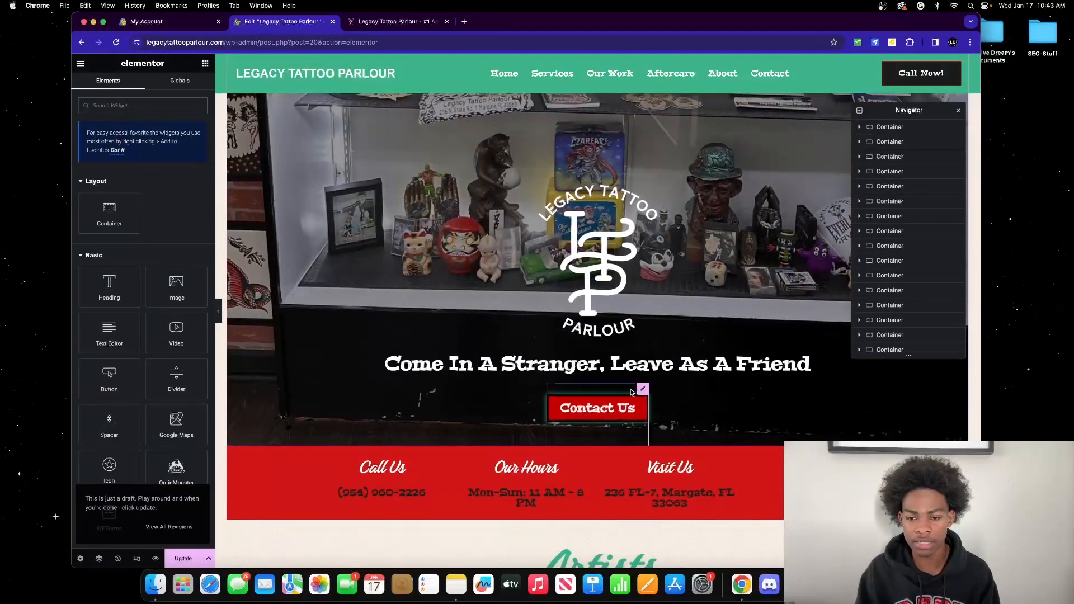
{"action": "left_click", "coordinate": [139, 90]}
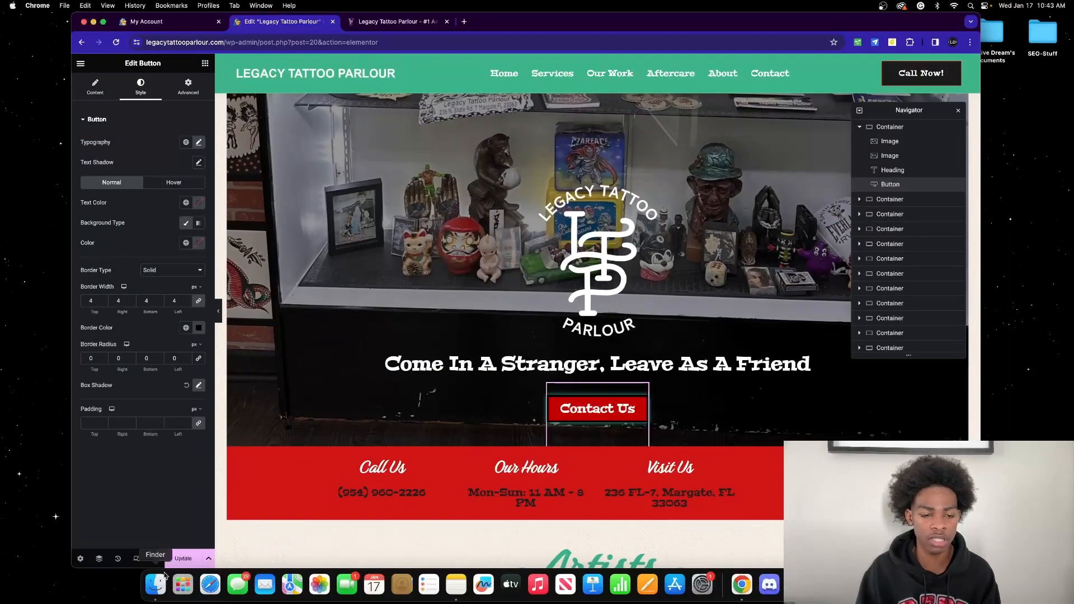
{"action": "left_click", "coordinate": [182, 559]}
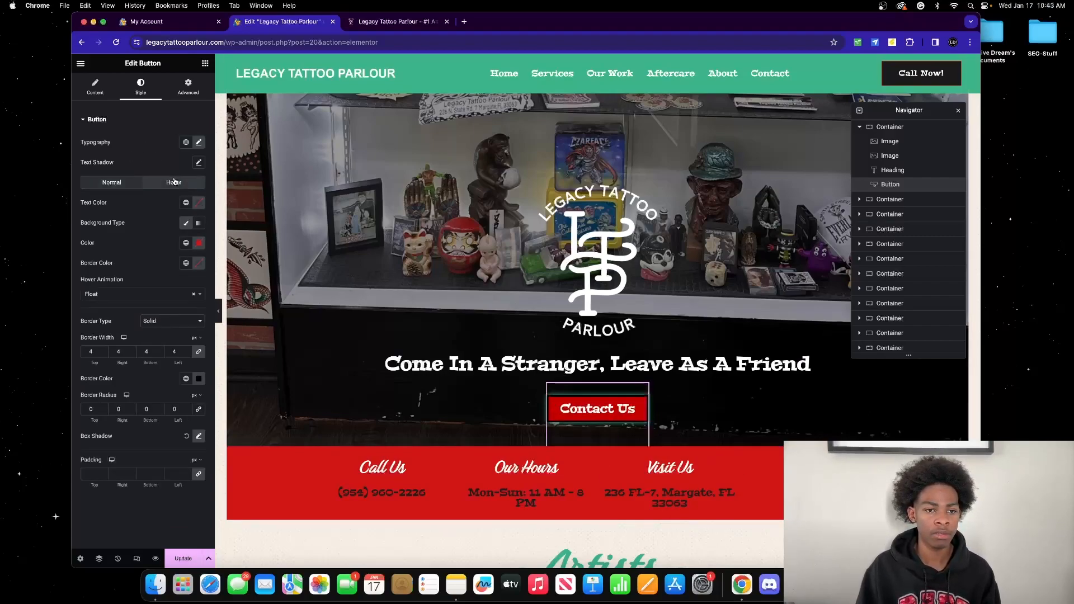
{"action": "left_click", "coordinate": [186, 242]}
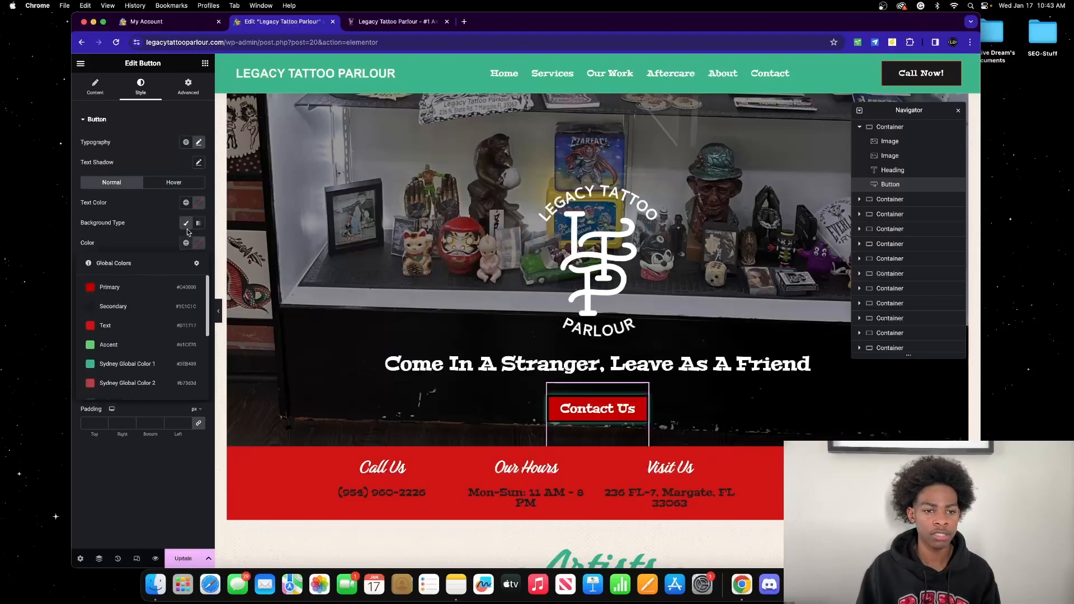
{"action": "left_click", "coordinate": [171, 305]}
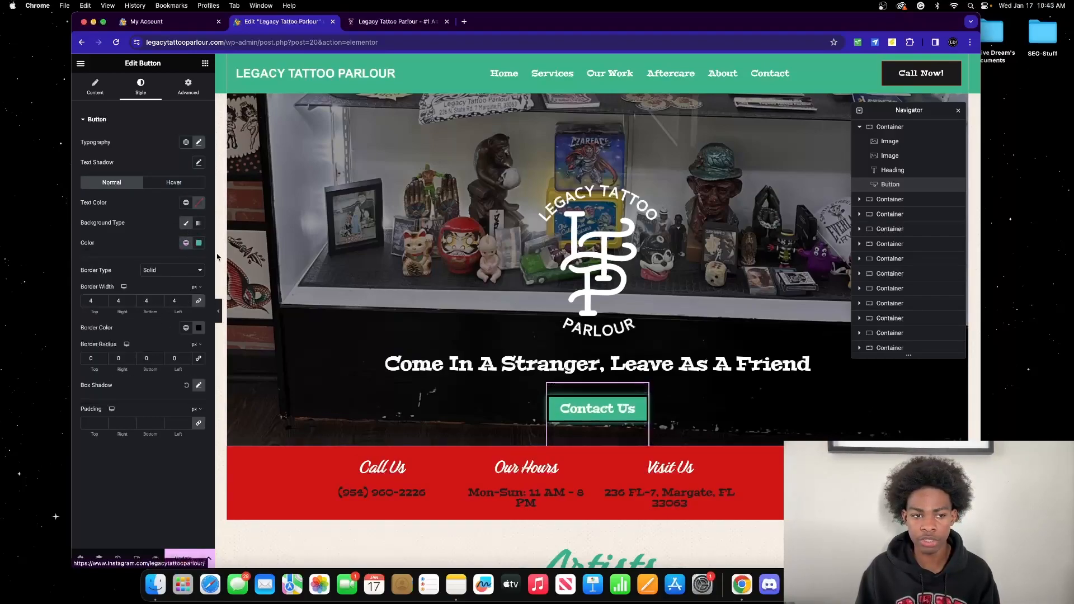
{"action": "left_click", "coordinate": [220, 307]}
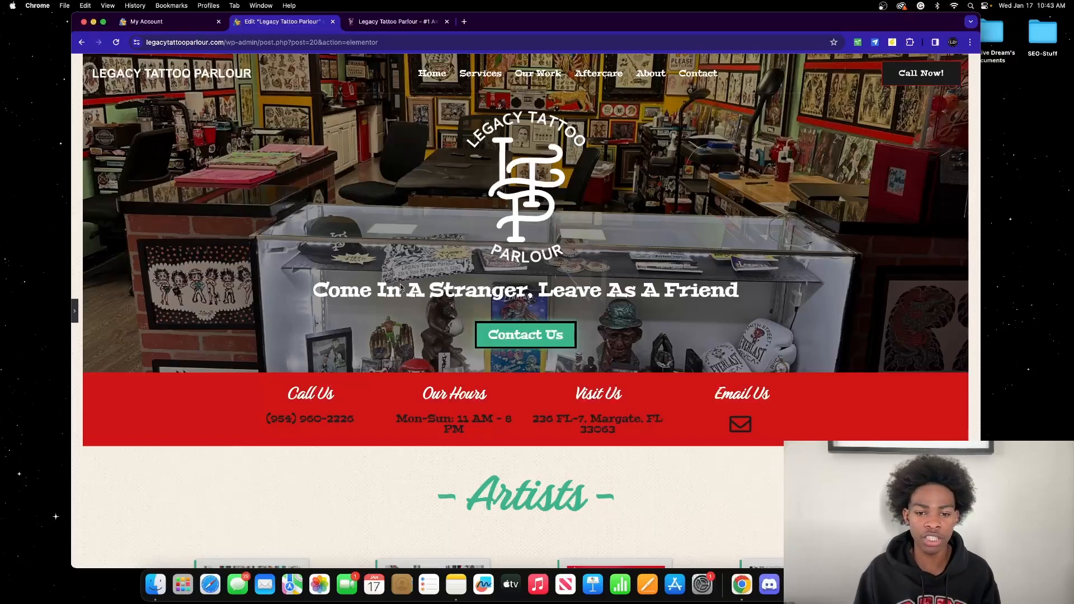
{"action": "scroll", "coordinate": [387, 273], "scroll_direction": "down", "scroll_amount": 2}
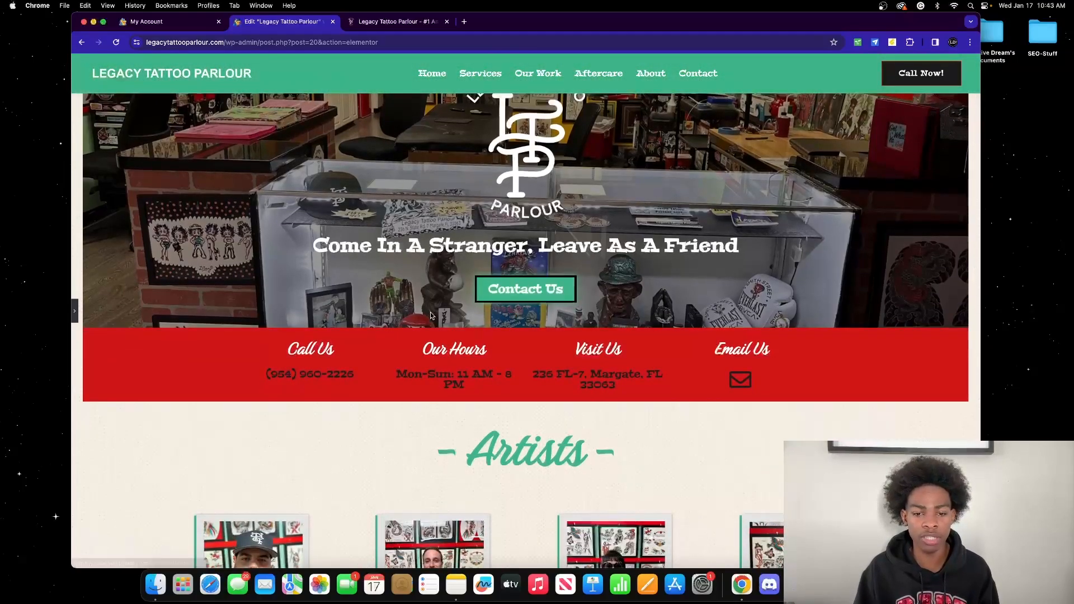
{"action": "scroll", "coordinate": [451, 307], "scroll_direction": "down", "scroll_amount": 10}
{"action": "scroll", "coordinate": [450, 306], "scroll_direction": "down", "scroll_amount": 10}
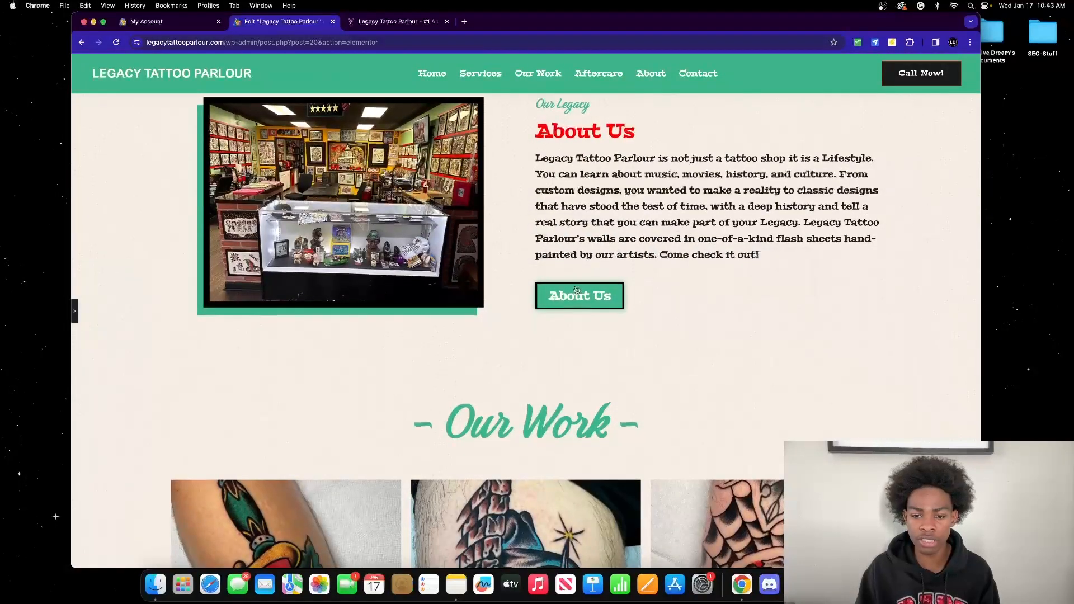
{"action": "scroll", "coordinate": [577, 288], "scroll_direction": "down", "scroll_amount": 15}
{"action": "scroll", "coordinate": [575, 288], "scroll_direction": "down", "scroll_amount": 15}
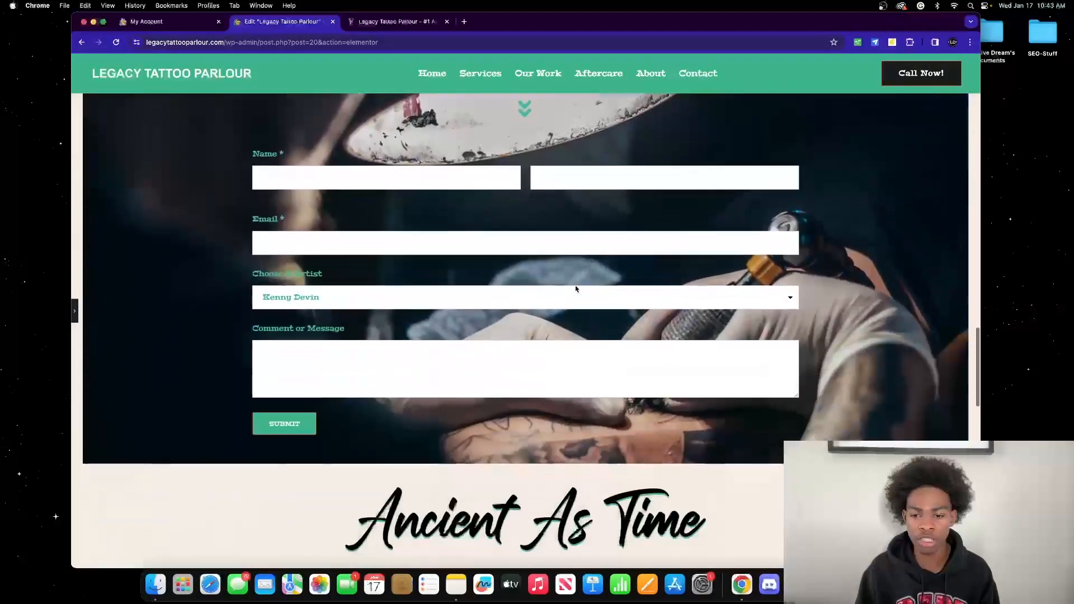